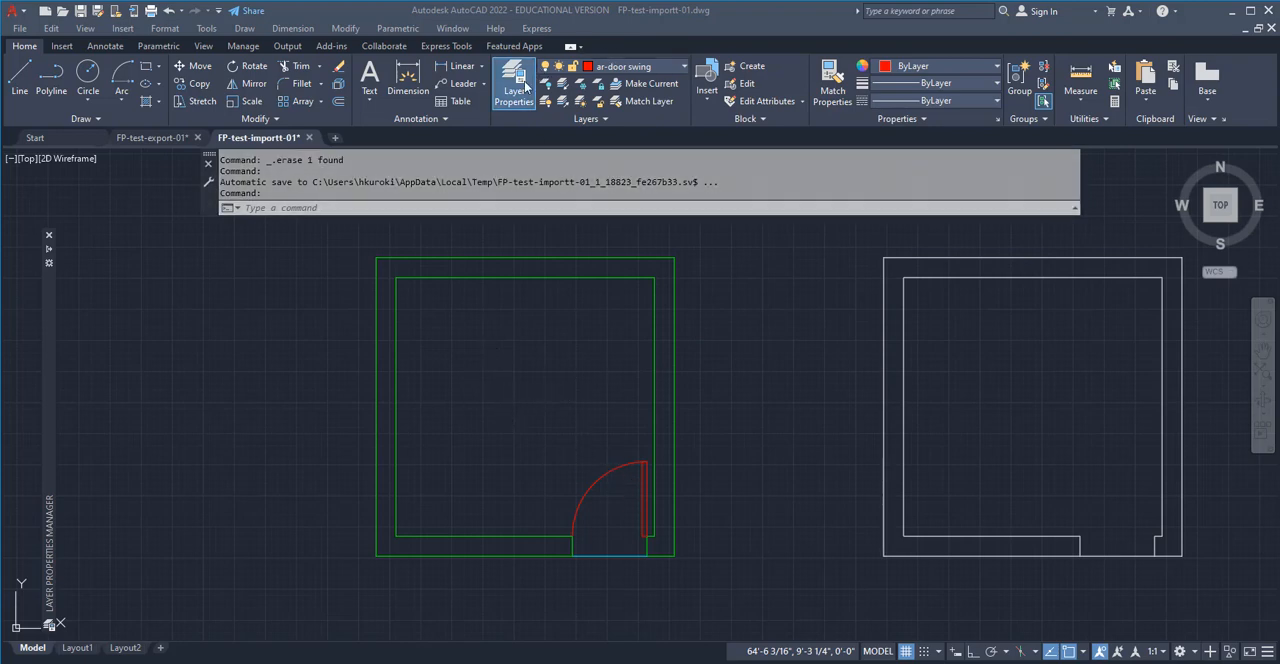
# Expand the layer properties palette and set the ar-wall layer's lineweight to 0.50 mm
pyautogui.click(48, 250)
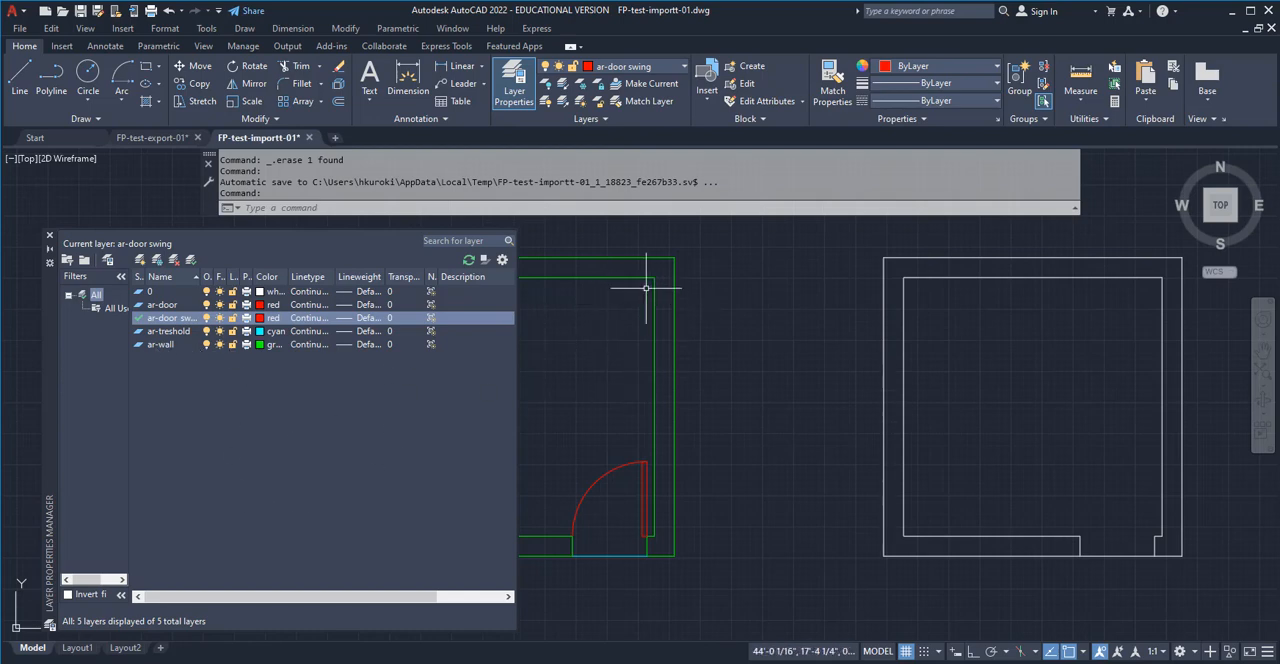
pyautogui.click(723, 428)
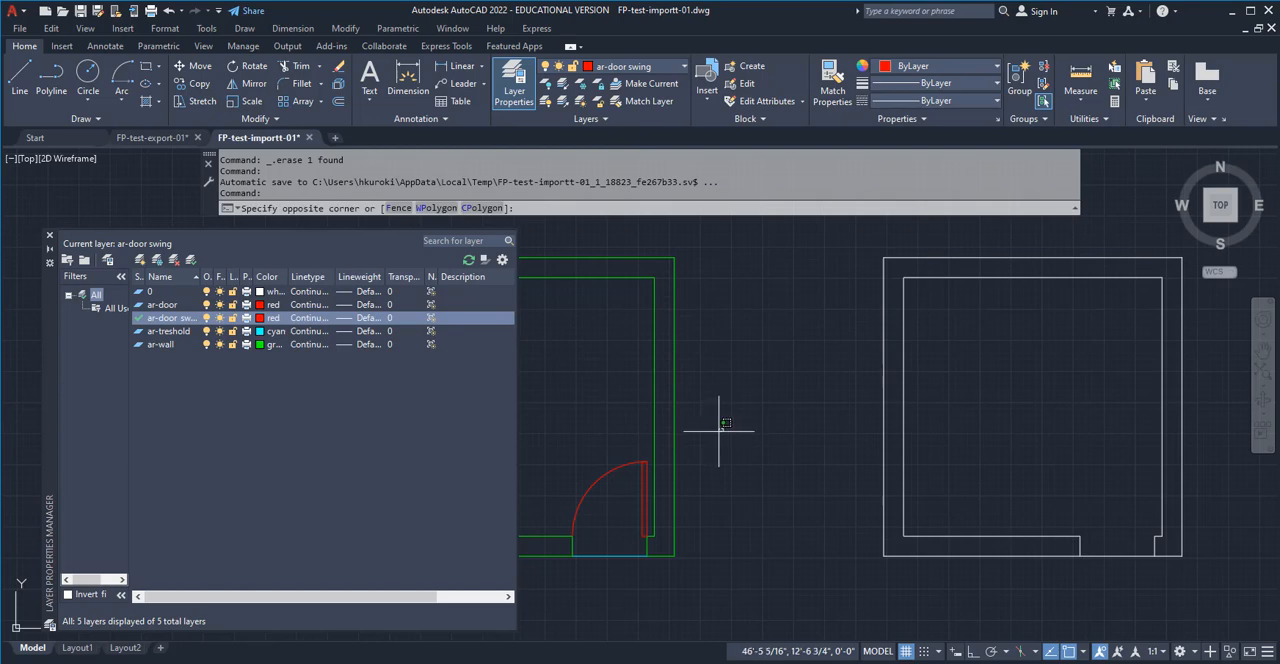
pyautogui.moveTo(714, 428)
pyautogui.mouseDown(button='middle')
pyautogui.moveTo(946, 423)
pyautogui.moveTo(997, 444)
pyautogui.mouseUp(button='middle')
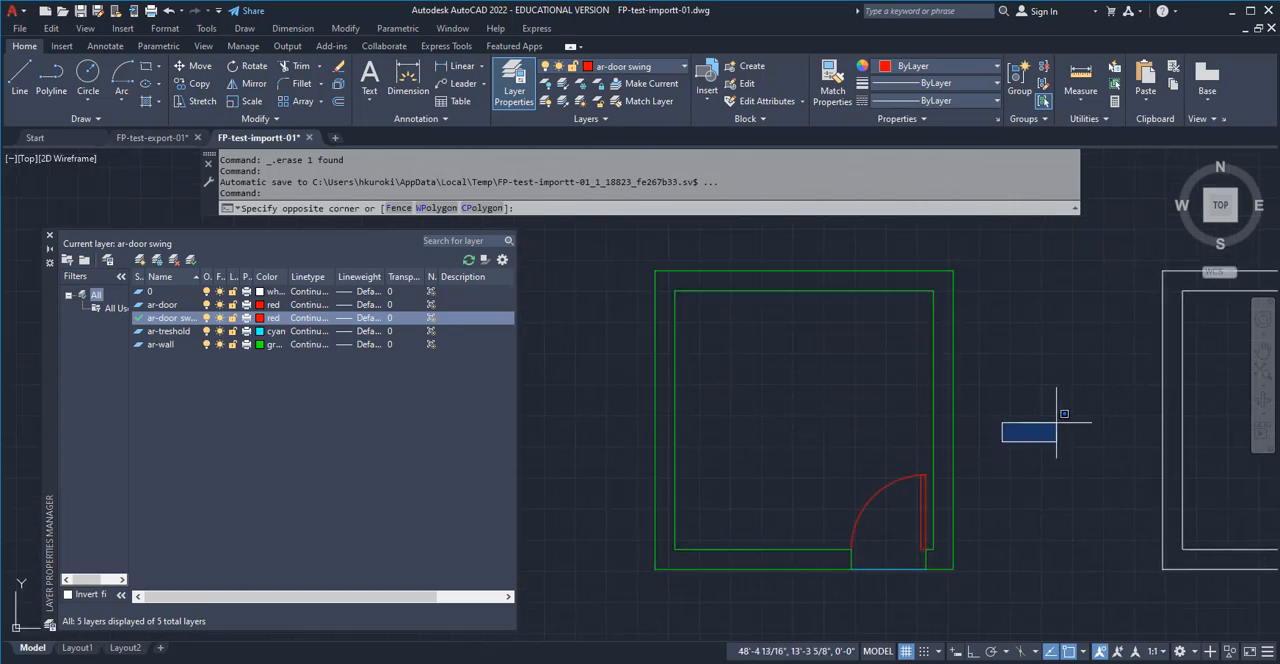
pyautogui.press('Escape')
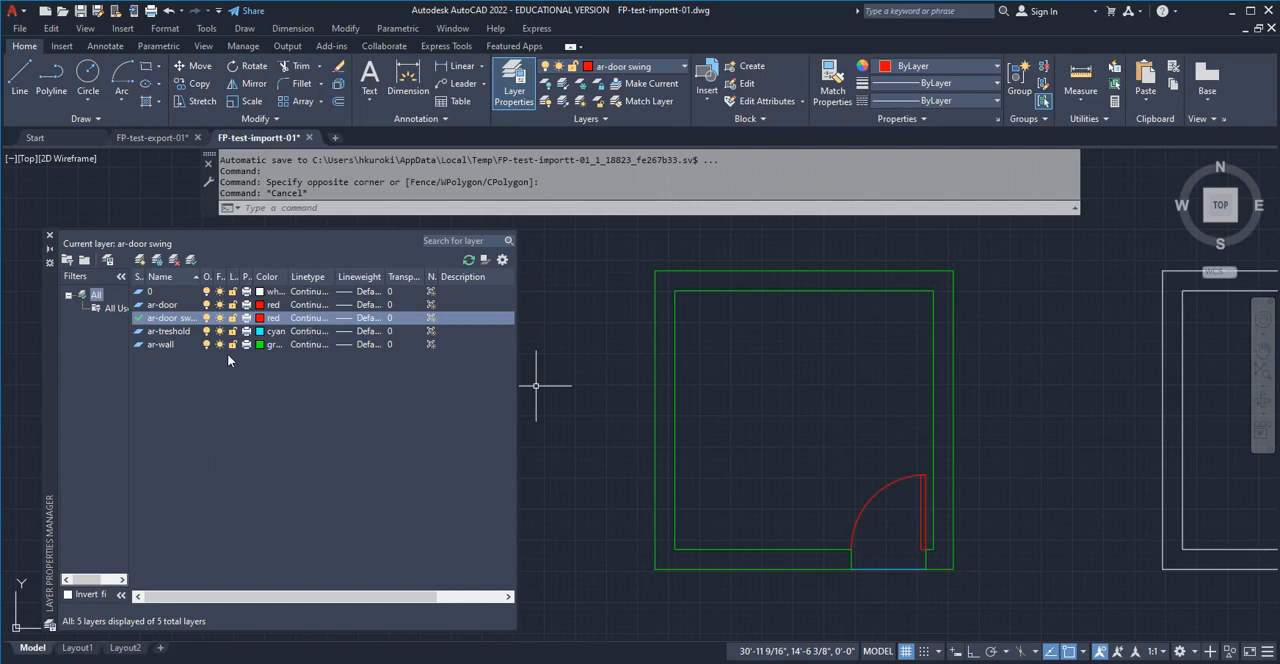
pyautogui.click(148, 345)
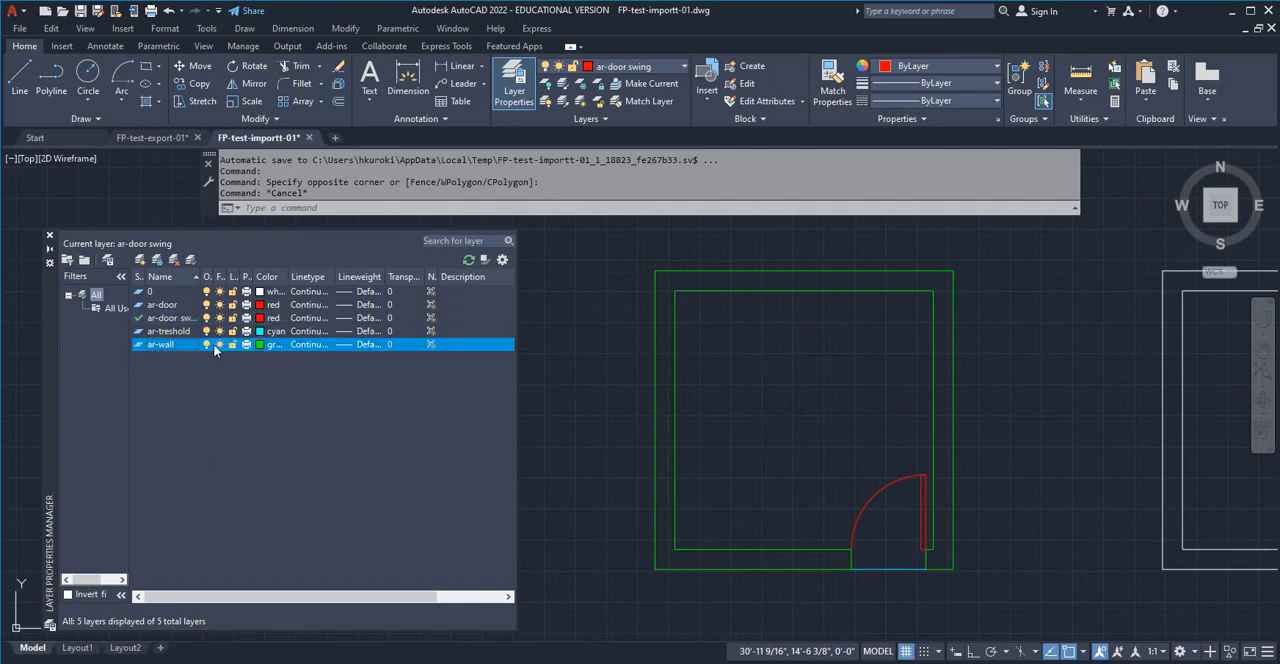
pyautogui.click(369, 345)
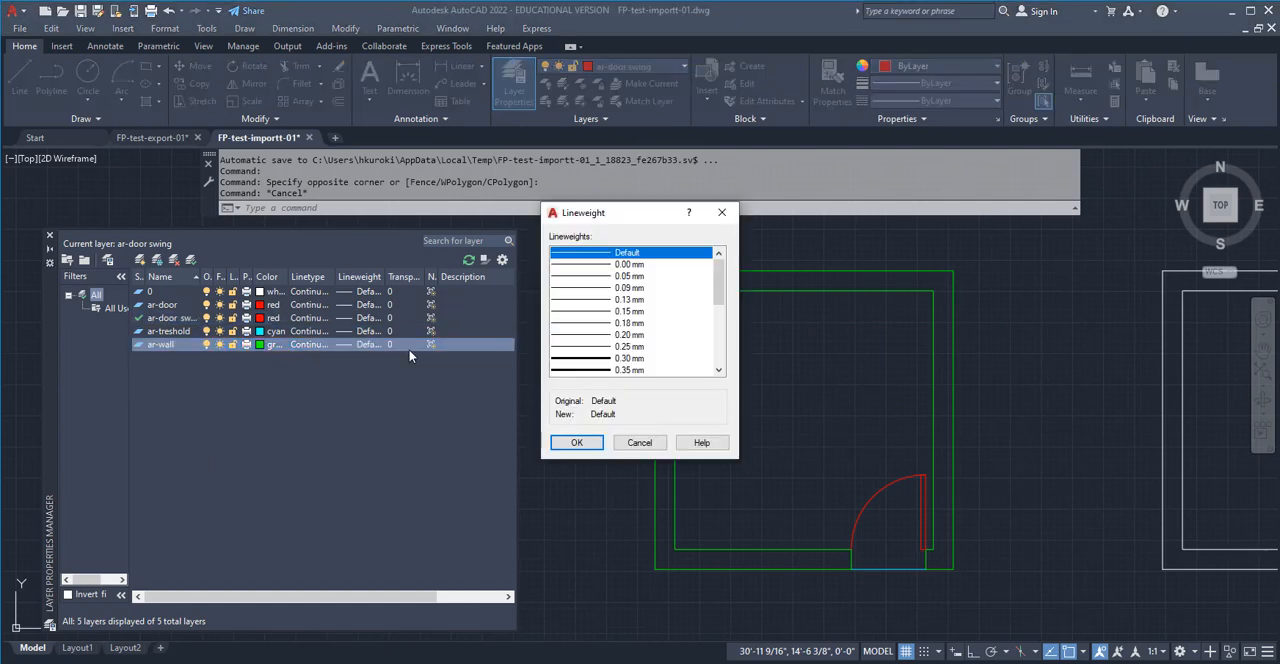
pyautogui.scroll(-1, 623, 348)
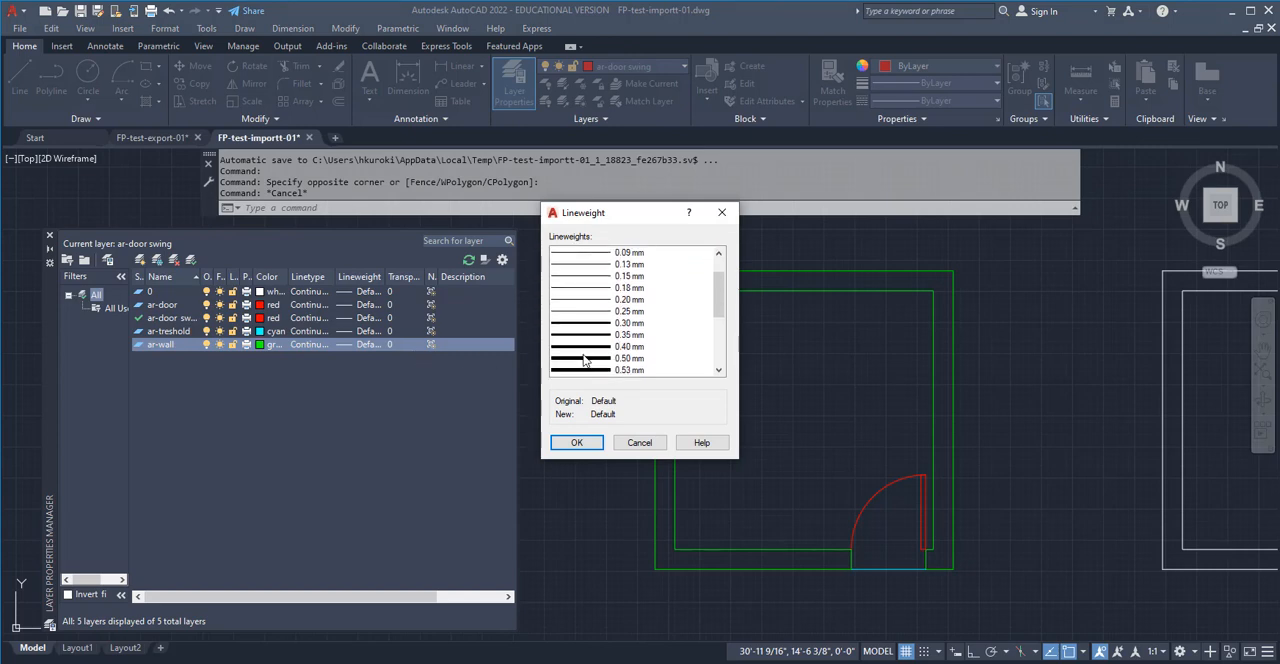
pyautogui.click(590, 359)
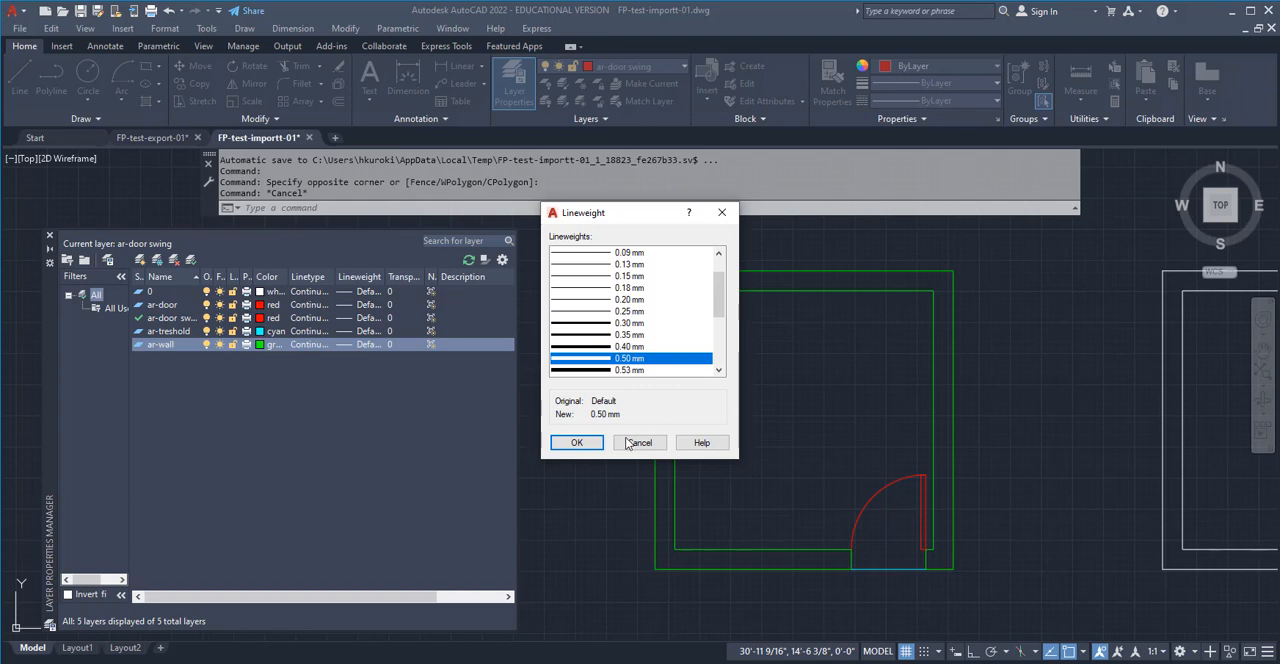
pyautogui.click(577, 443)
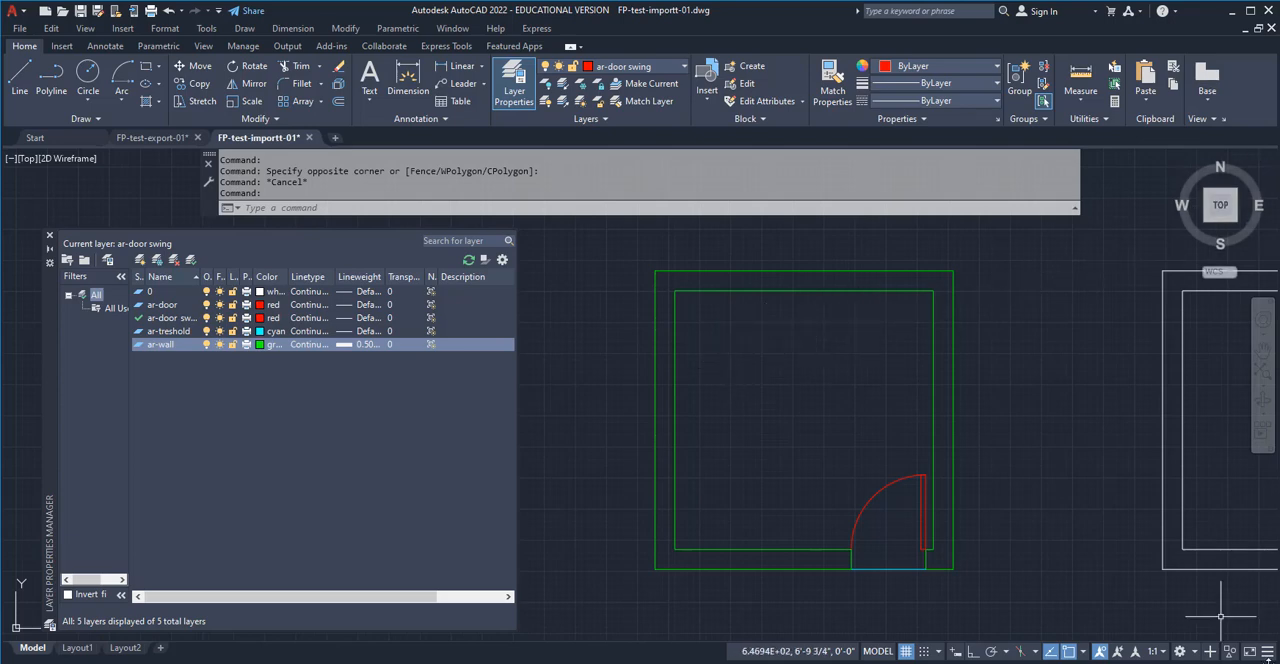
# Add the LineWeight toggle to the status bar and turn on the lineweight display
pyautogui.click(1267, 651)
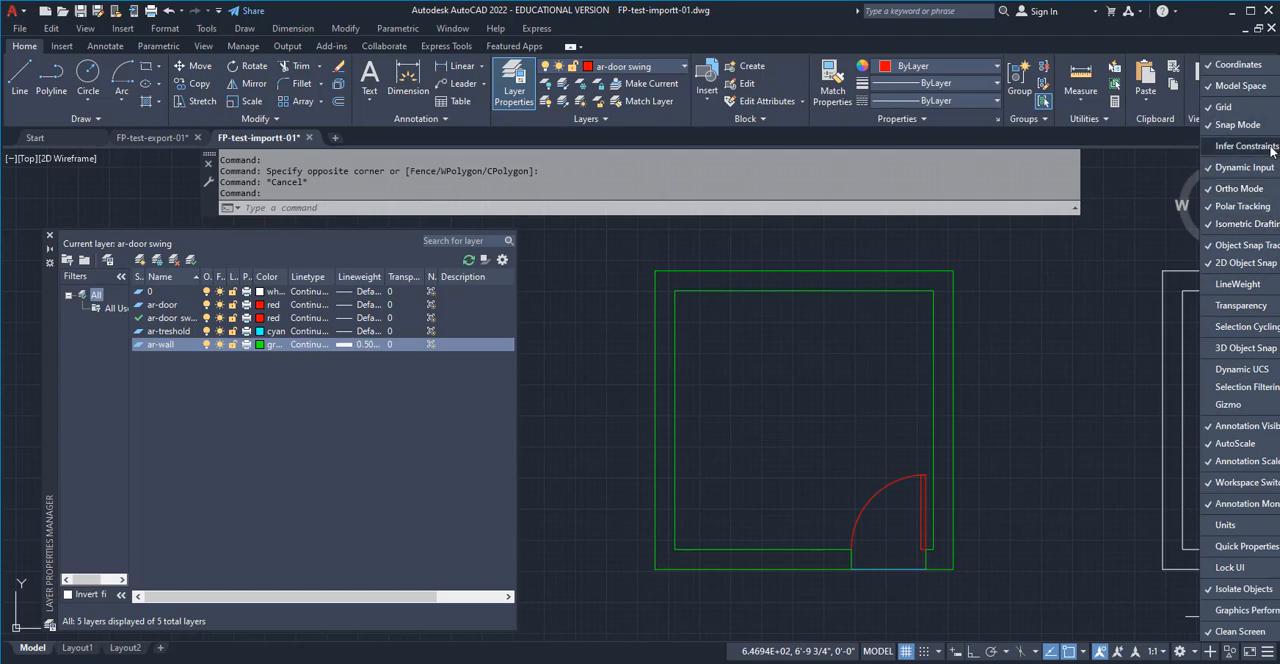
pyautogui.click(1240, 285)
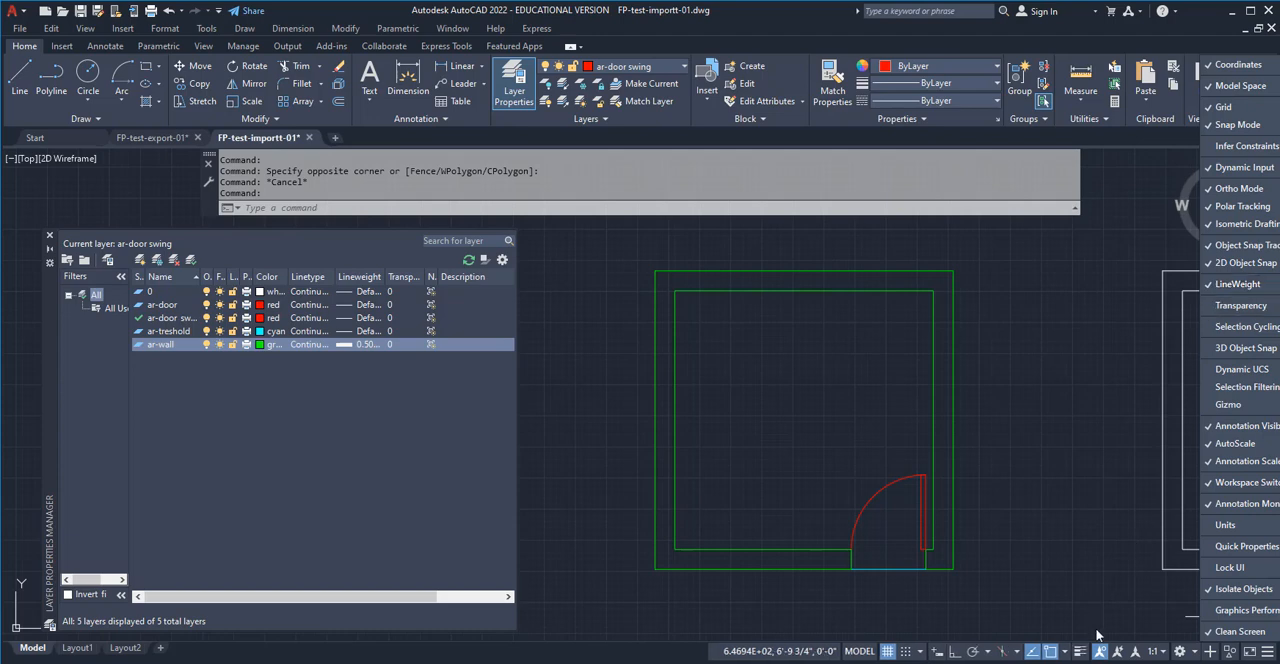
pyautogui.click(1079, 654)
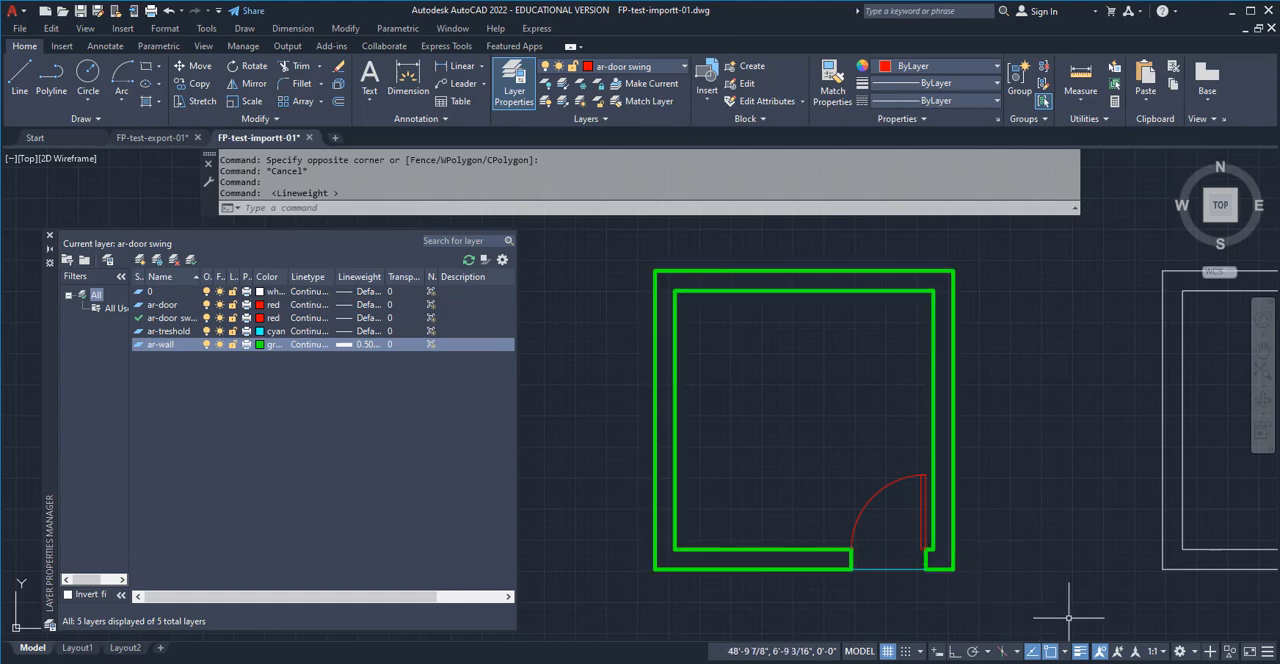
# Toggle the lineweight display off and on several times to compare the wall lines, leaving it on
pyautogui.click(1080, 652)
pyautogui.click(1080, 652)
pyautogui.click(1080, 652)
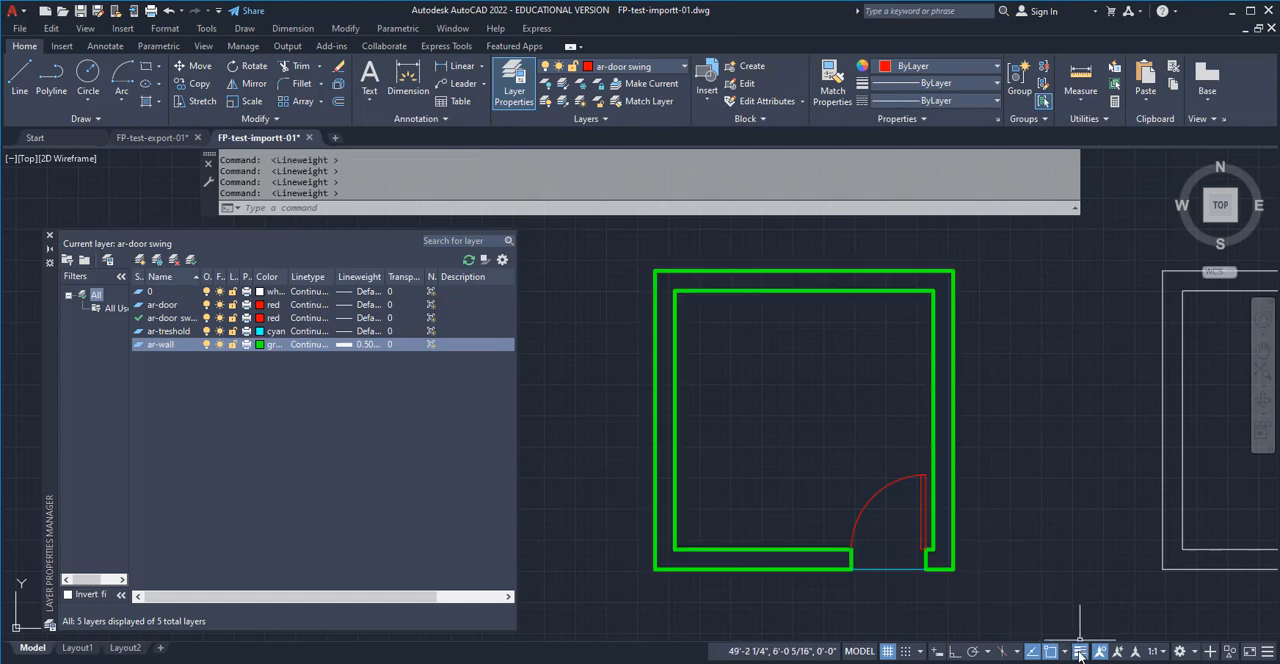
pyautogui.click(1080, 652)
pyautogui.click(1080, 652)
pyautogui.click(1080, 652)
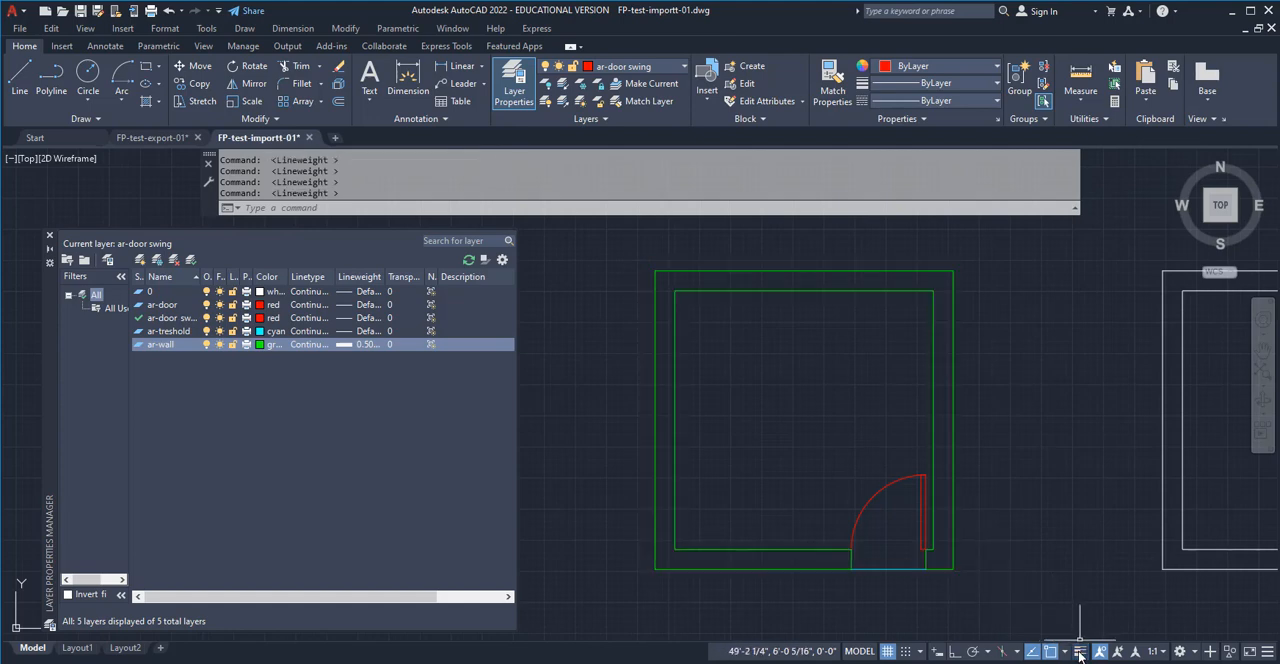
pyautogui.click(1080, 652)
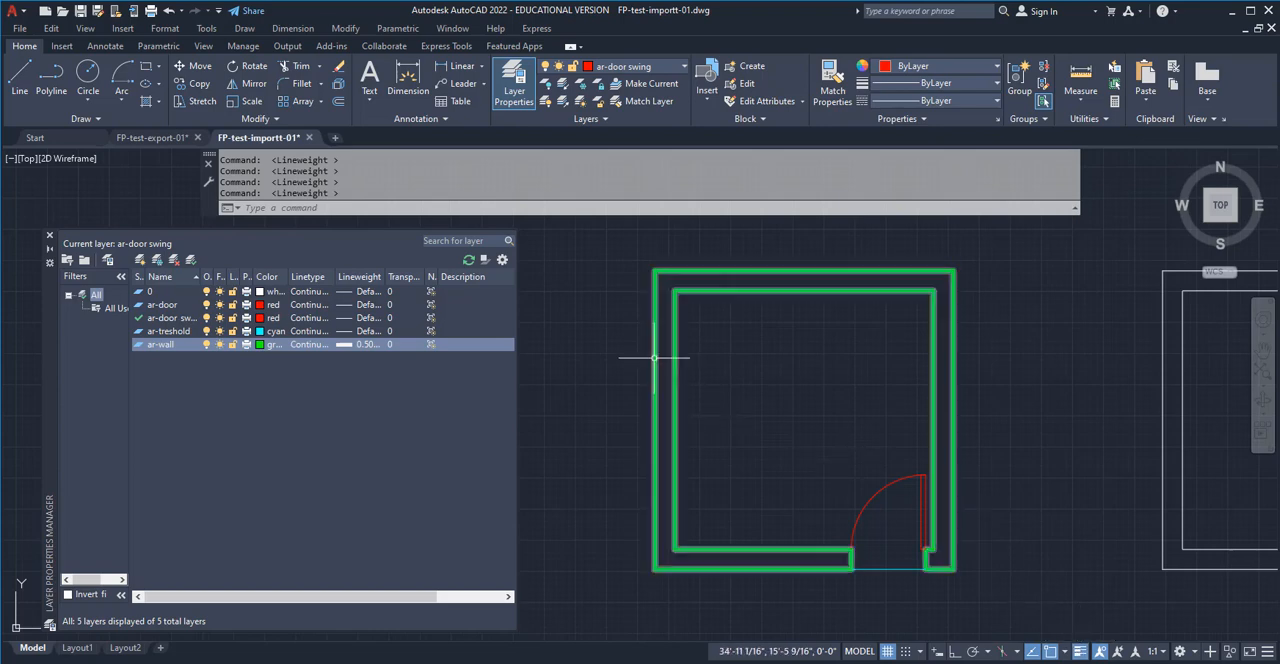
# Set the ar-door layer's lineweight to 0.25 mm and check the door panel in the plan
pyautogui.click(172, 308)
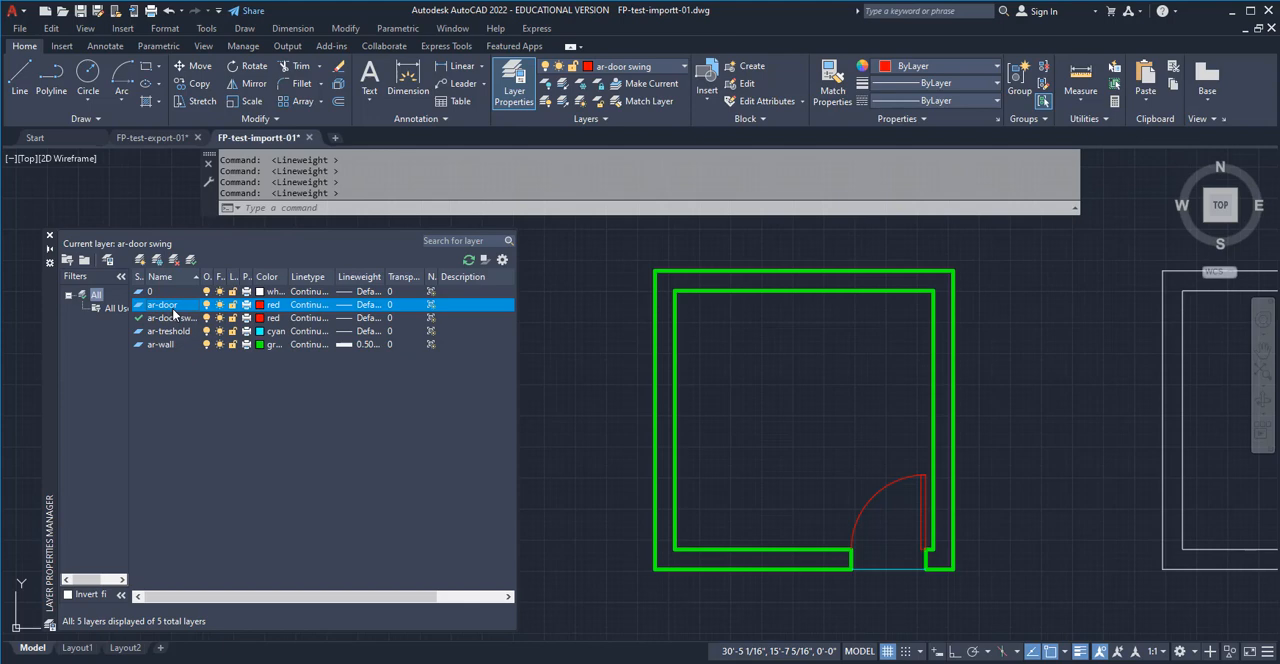
pyautogui.click(352, 306)
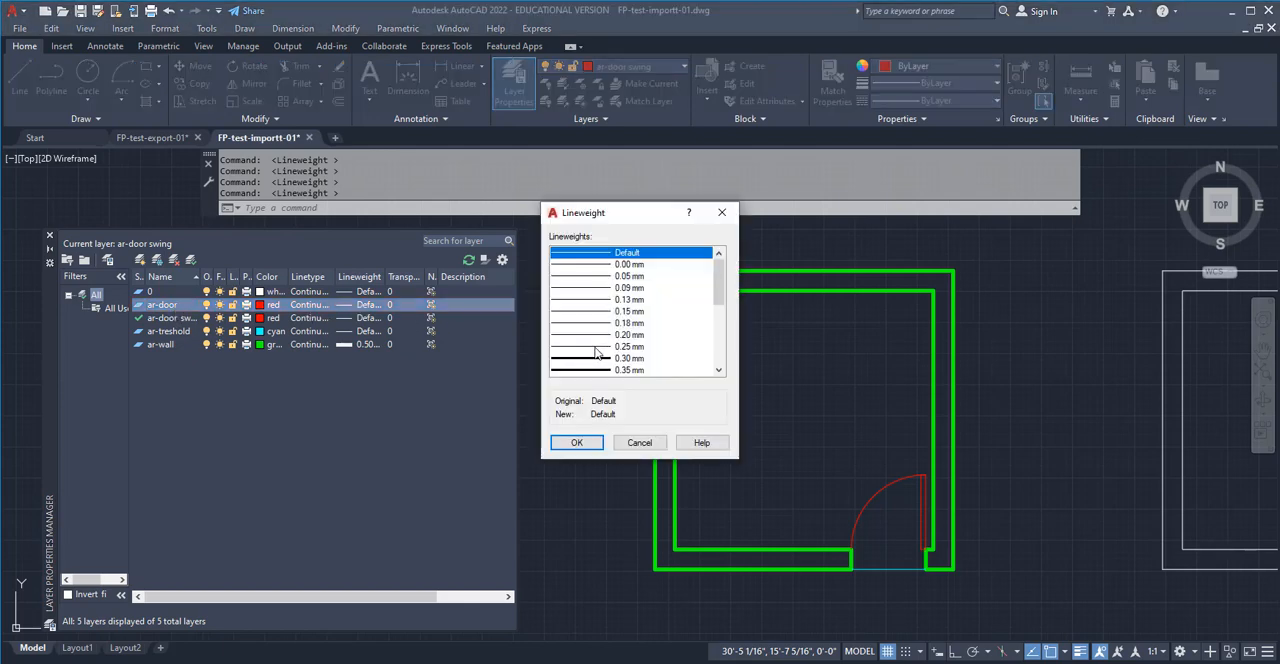
pyautogui.click(597, 347)
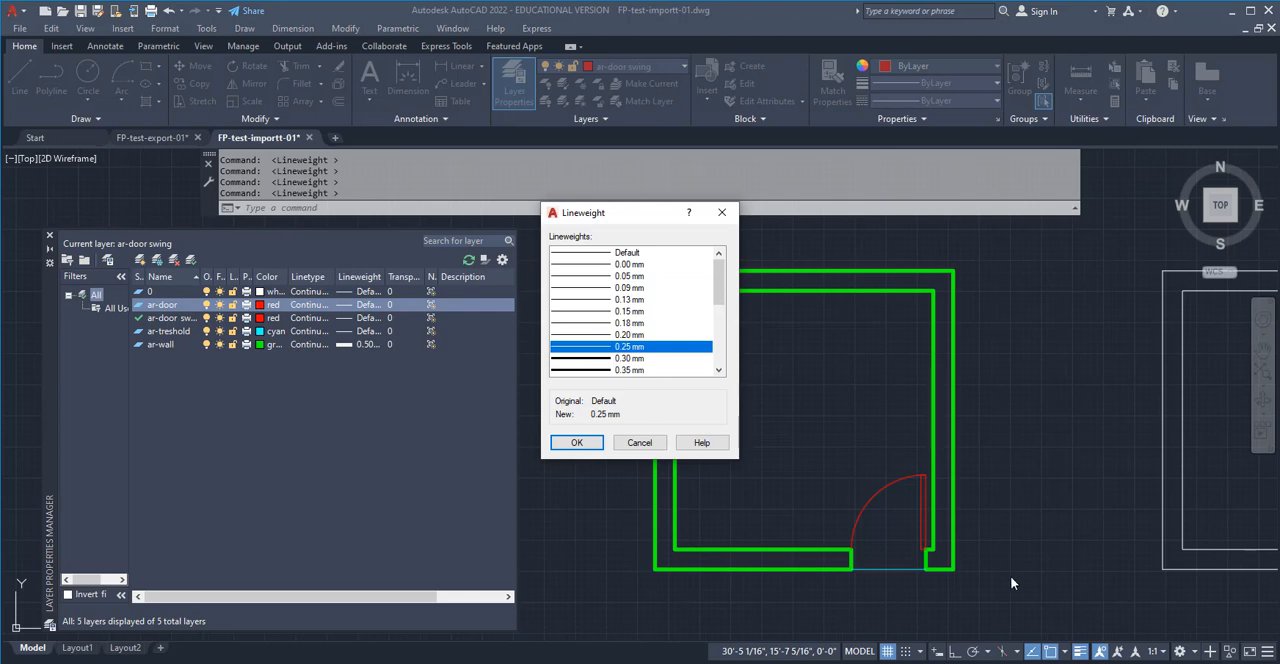
pyautogui.click(579, 443)
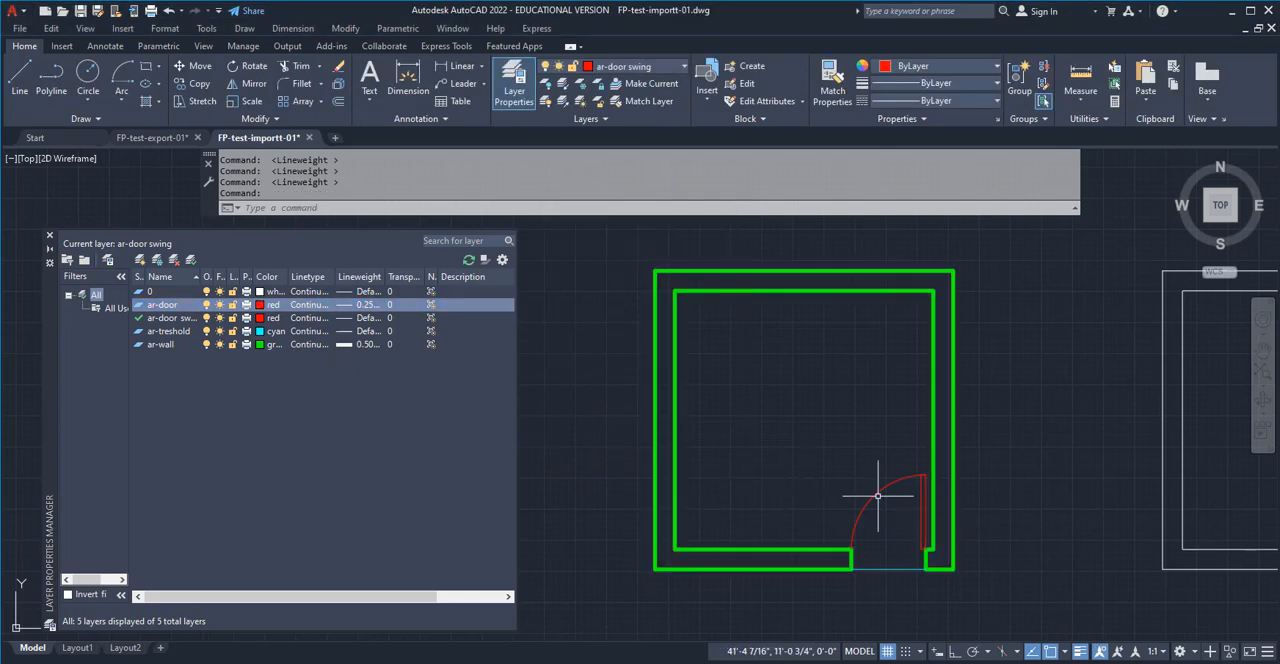
pyautogui.scroll(3, 924, 531)
pyautogui.scroll(-2, 924, 531)
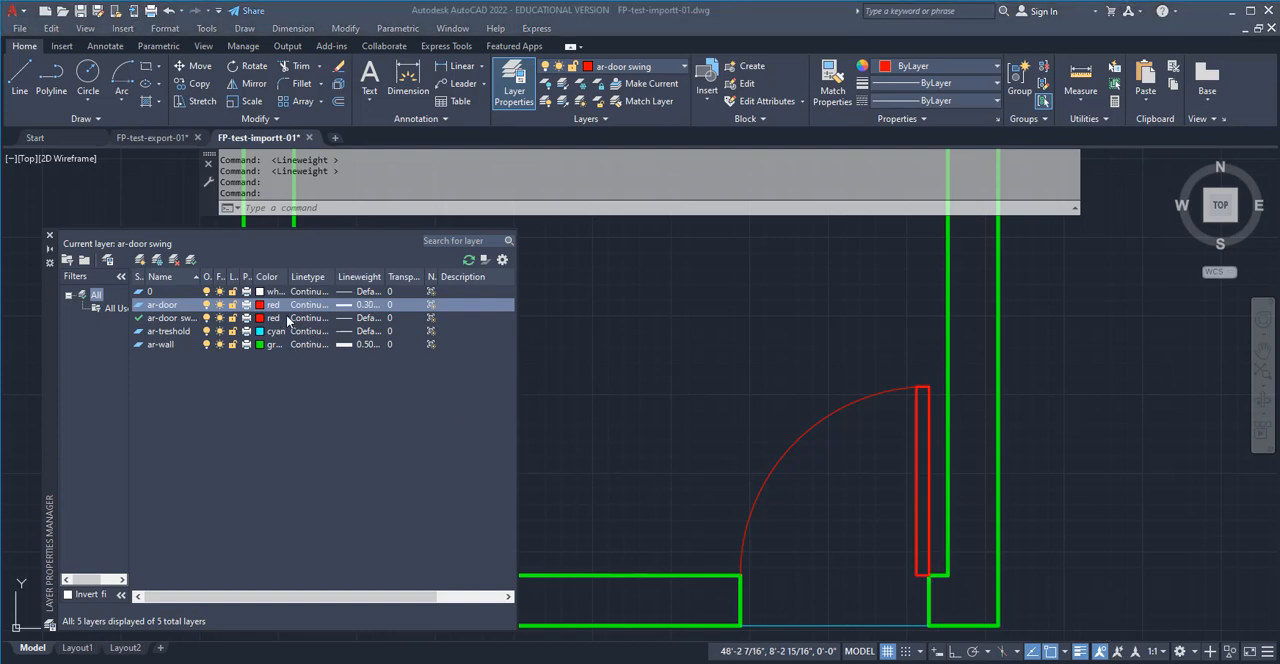
# Try the 0.25 mm lineweight on the ar-door layer again and compare the door panel with the walls
pyautogui.click(343, 305)
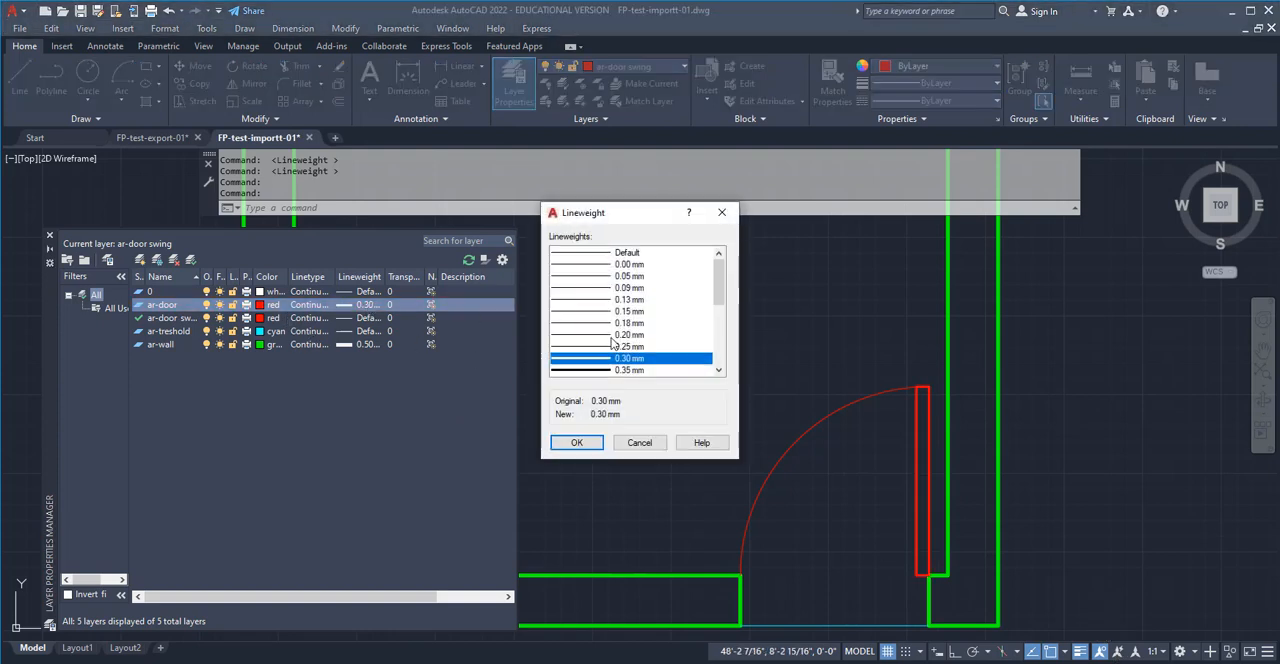
pyautogui.click(601, 347)
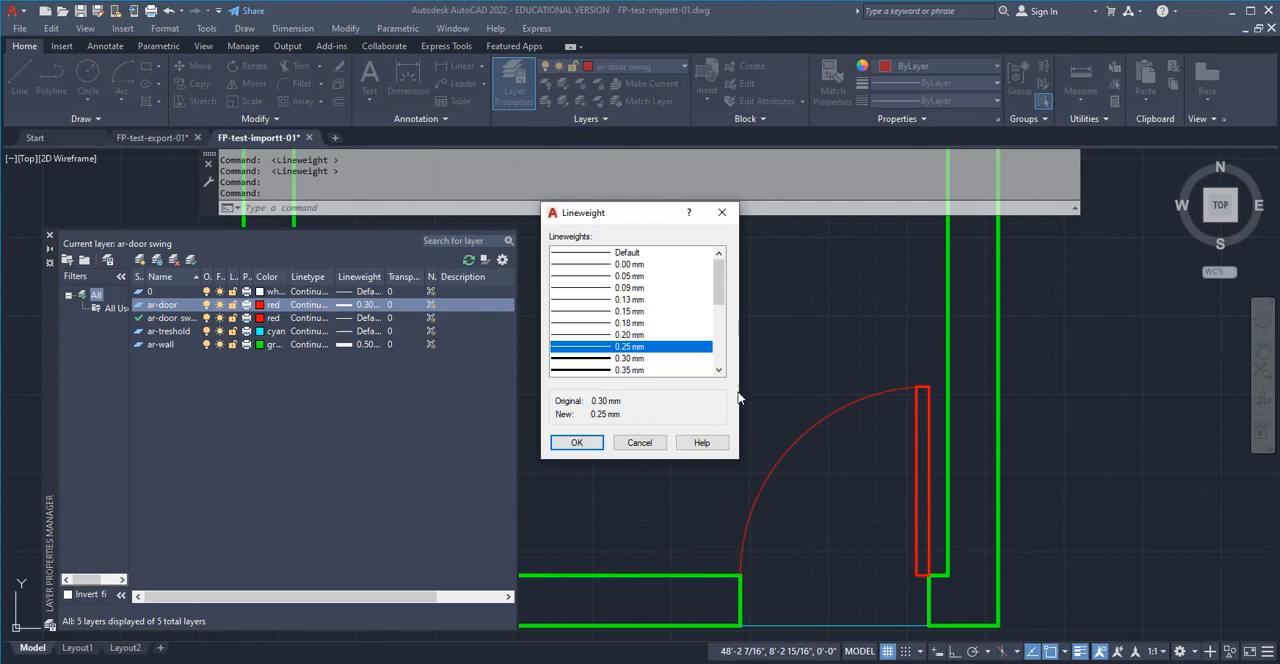
pyautogui.click(588, 446)
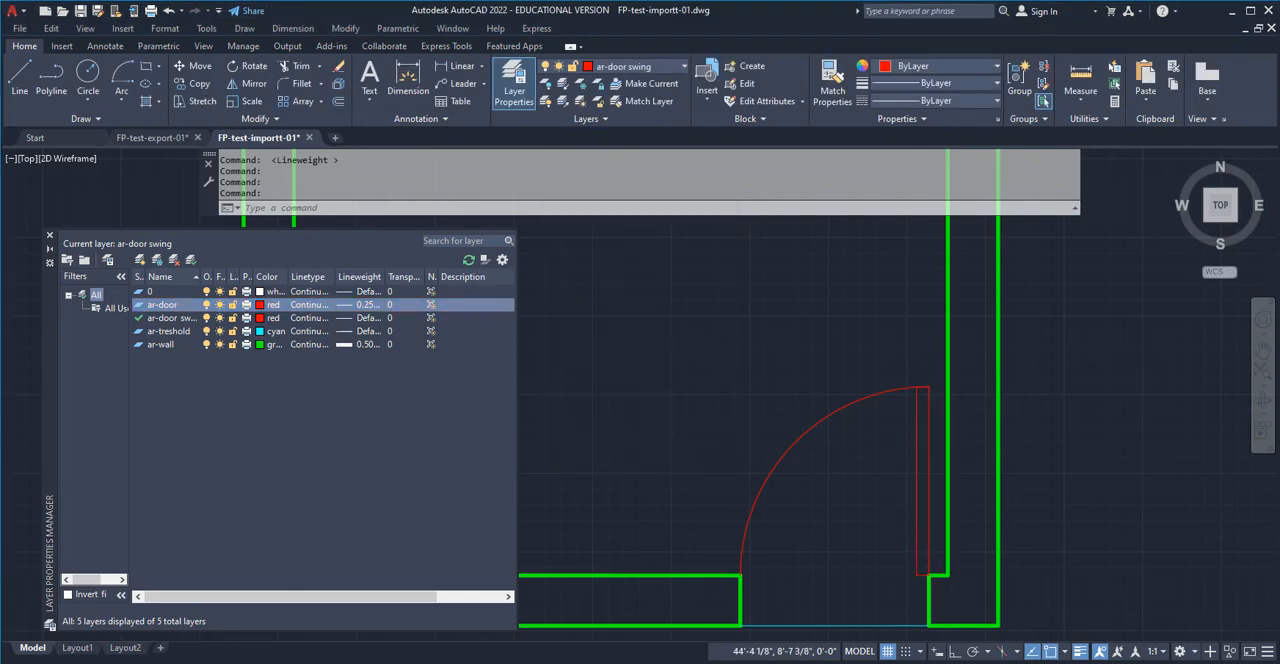
pyautogui.scroll(4, 903, 555)
pyautogui.scroll(-2, 895, 534)
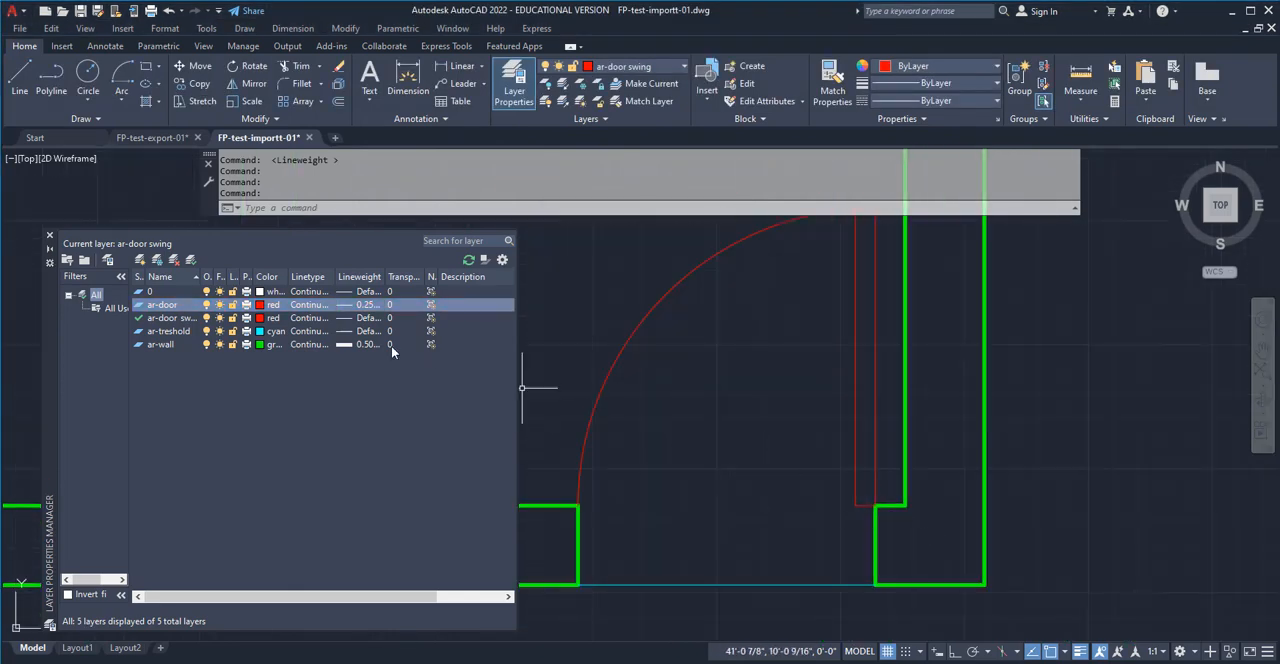
# Set the ar-door layer's lineweight to 0.30 mm
pyautogui.click(362, 311)
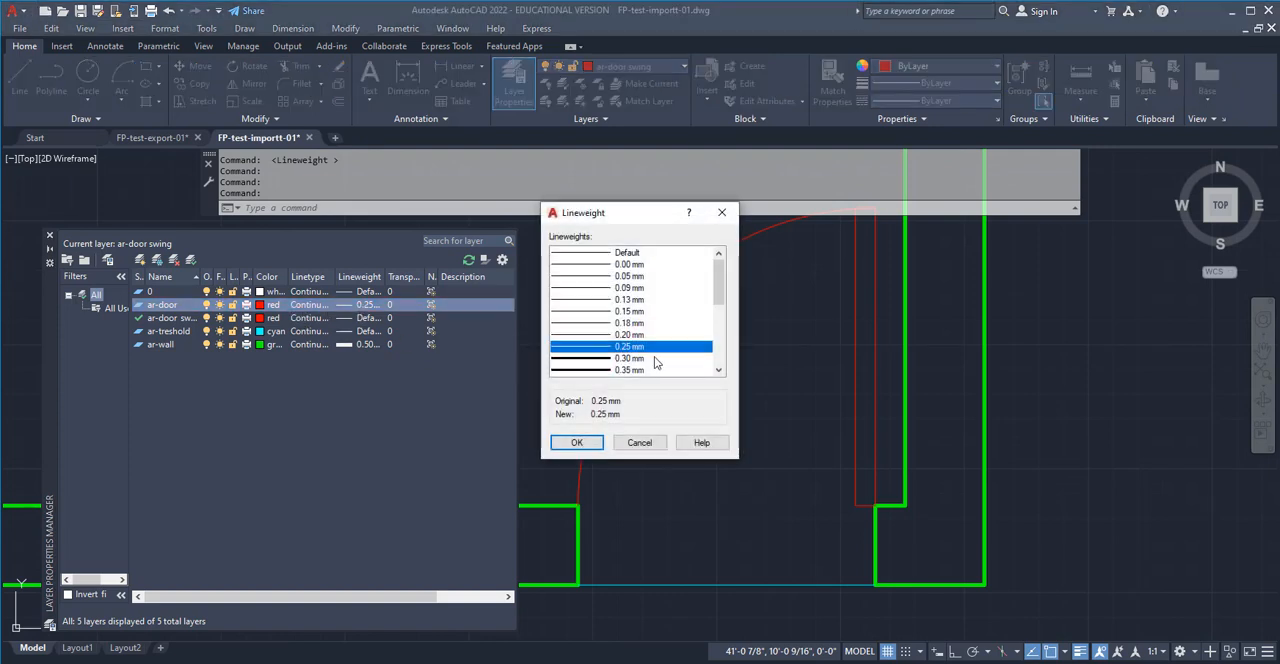
pyautogui.click(630, 358)
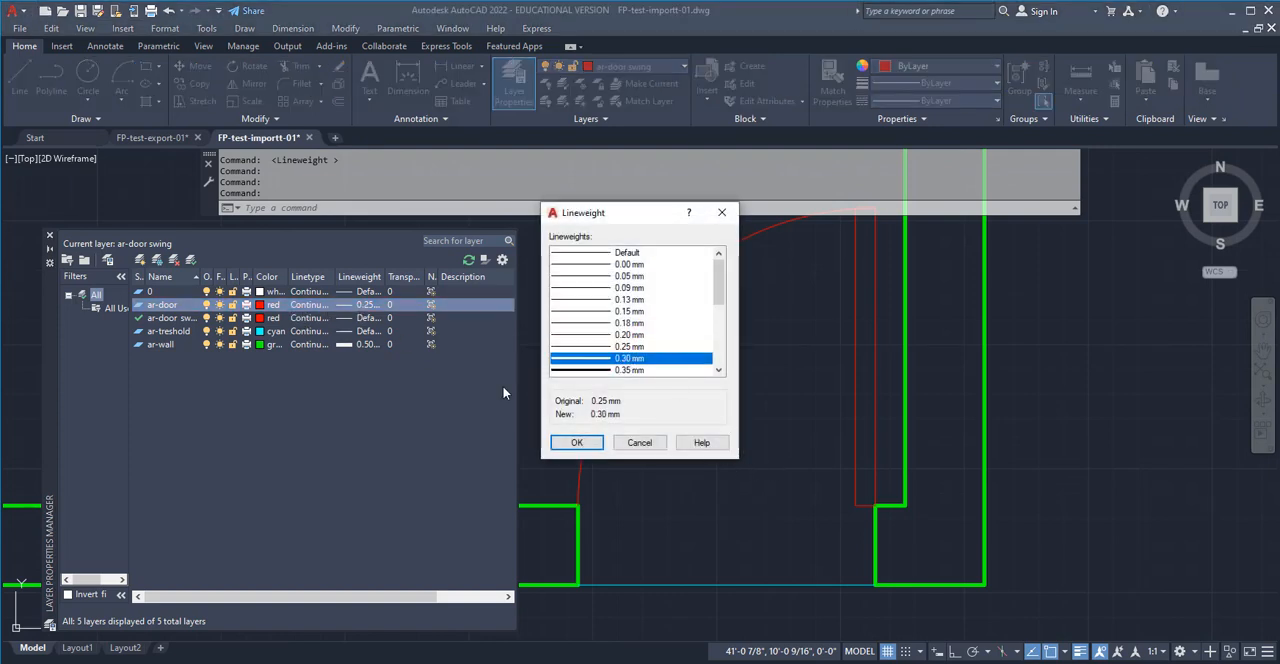
pyautogui.click(595, 448)
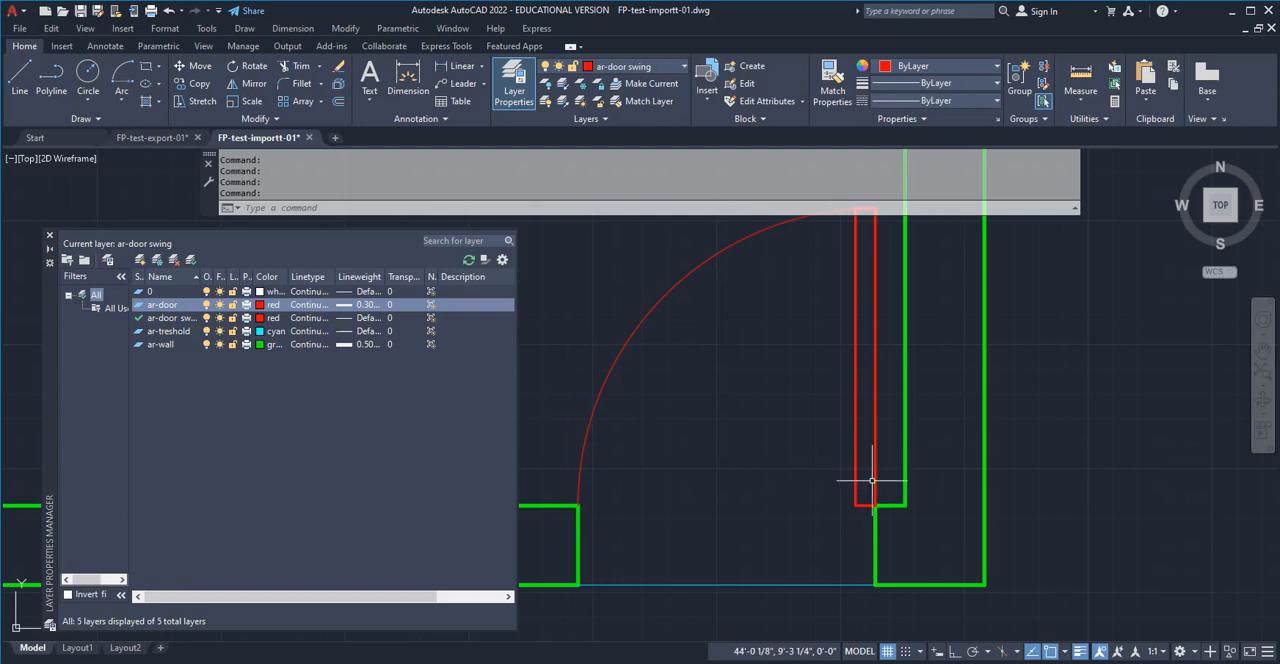
pyautogui.scroll(-1, 918, 445)
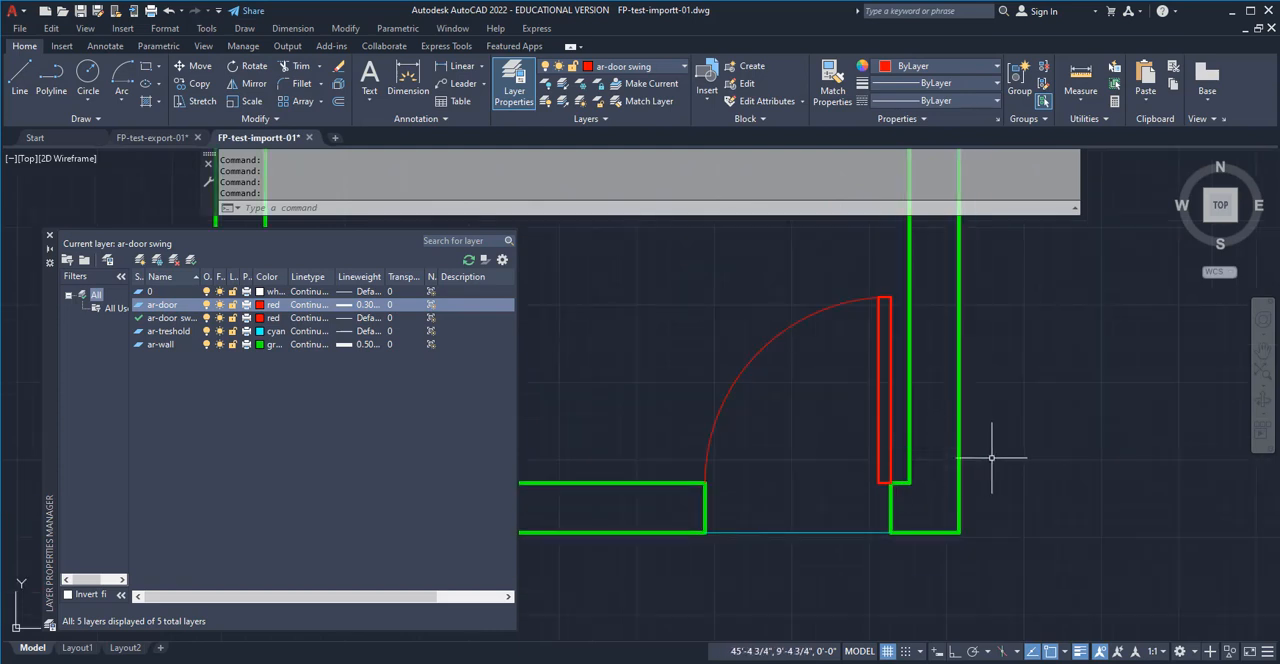
pyautogui.scroll(-2, 991, 458)
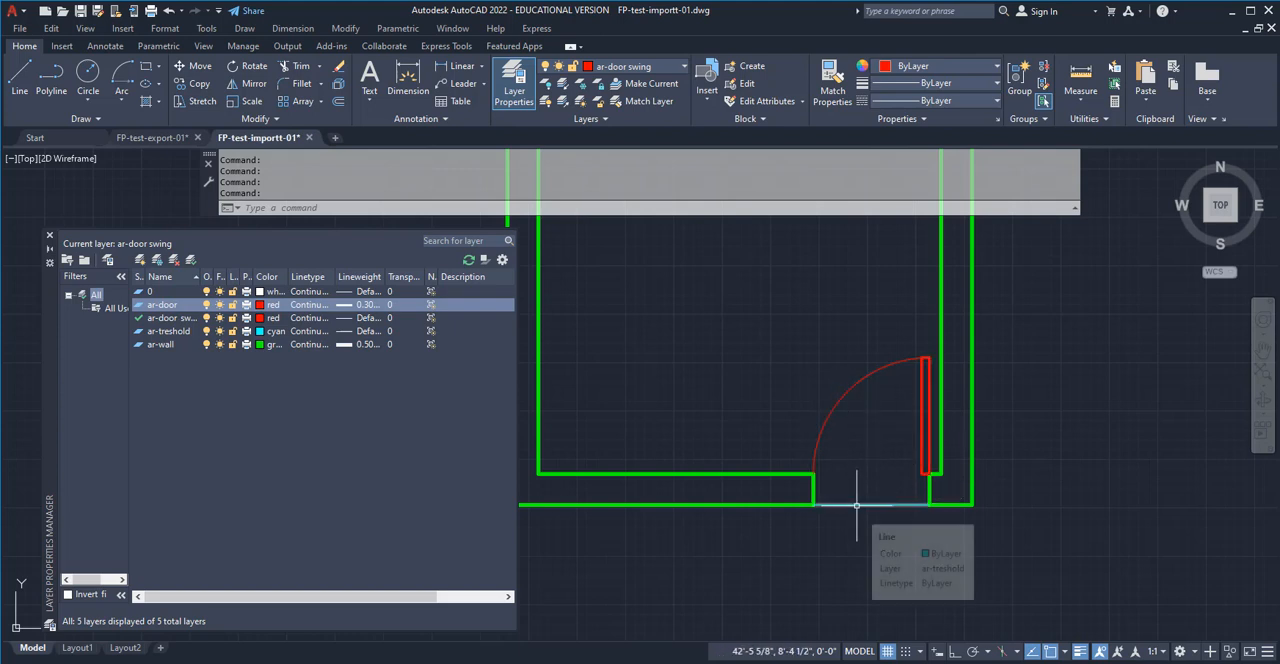
# Set the ar-treshold layer's lineweight to 0.18 mm
pyautogui.click(164, 332)
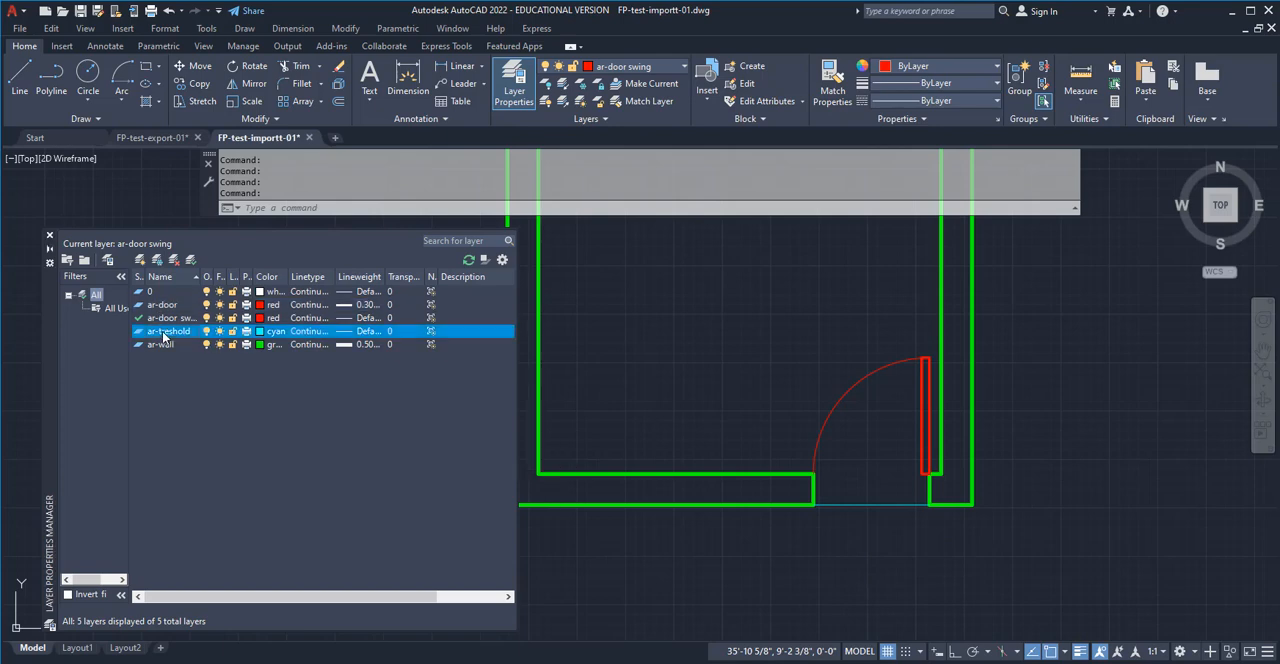
pyautogui.click(358, 333)
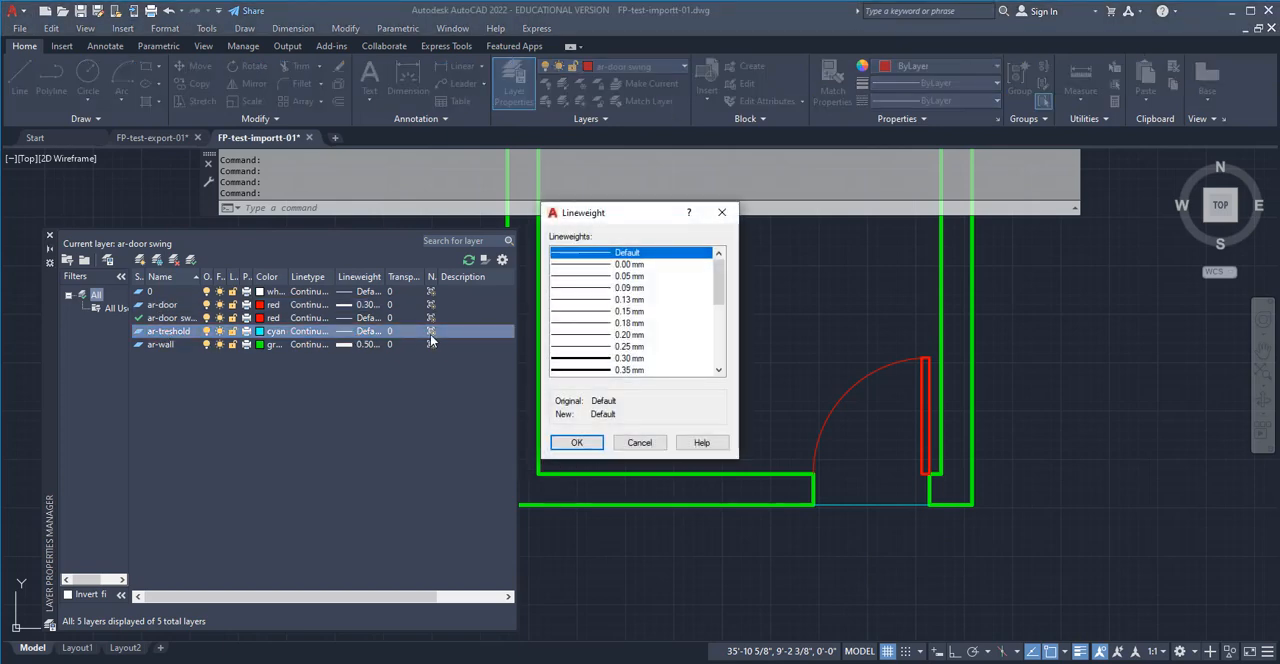
pyautogui.click(602, 335)
pyautogui.click(606, 324)
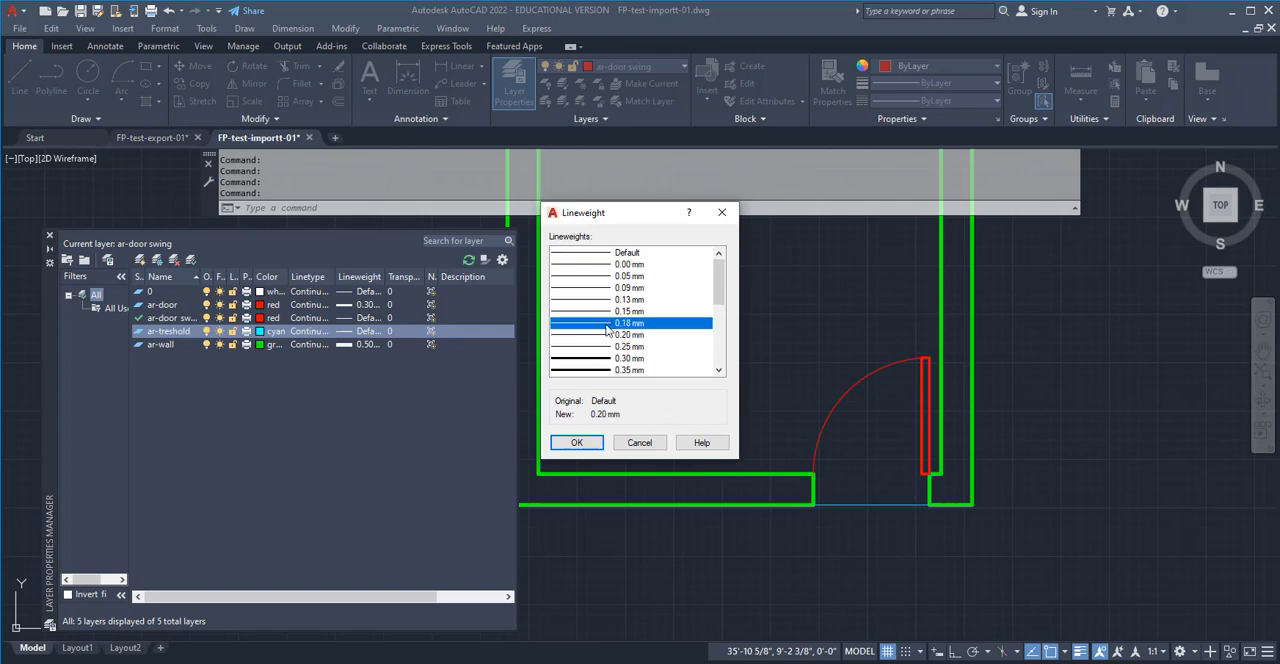
pyautogui.click(576, 446)
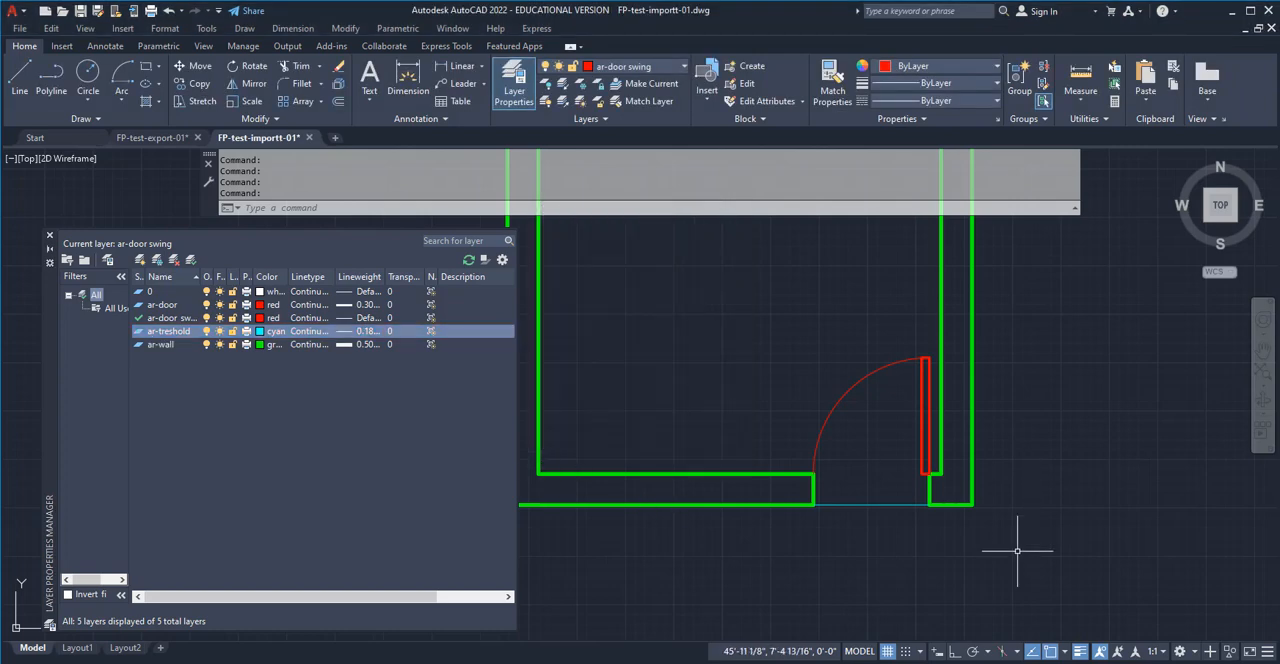
pyautogui.click(1017, 550)
pyautogui.click(1098, 557)
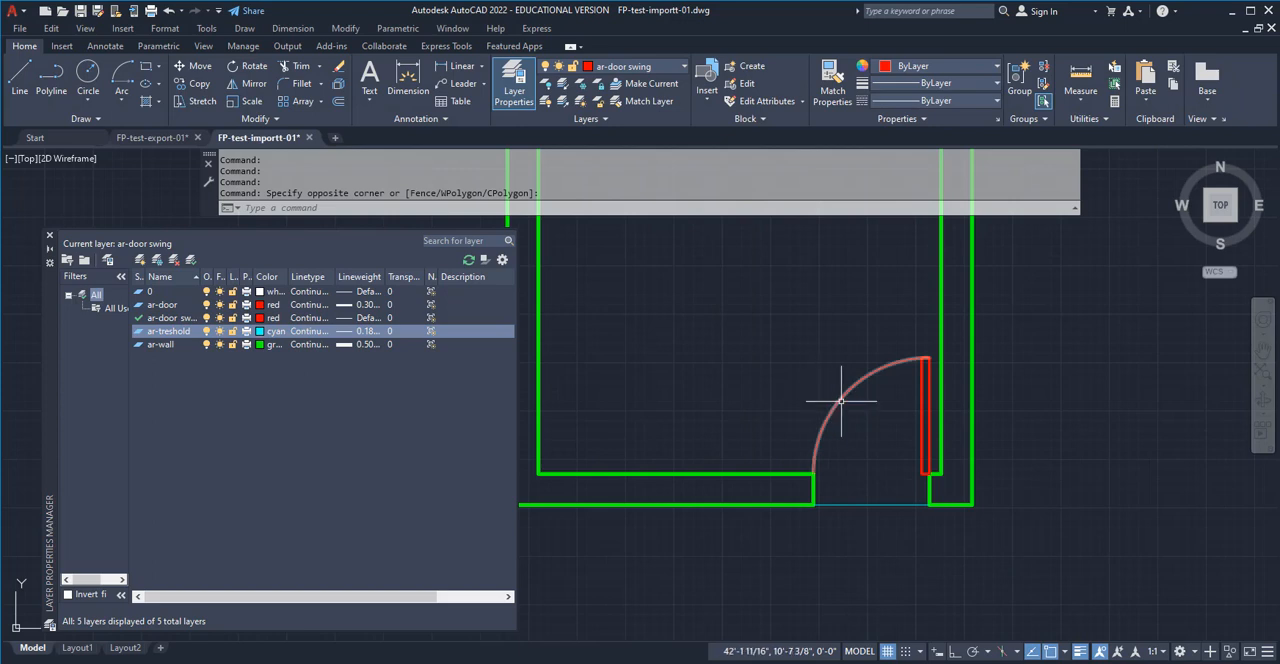
# Identify the door swing arc's layer in the plan and set the ar-door swing layer's lineweight to 0.18 mm
pyautogui.click(833, 385)
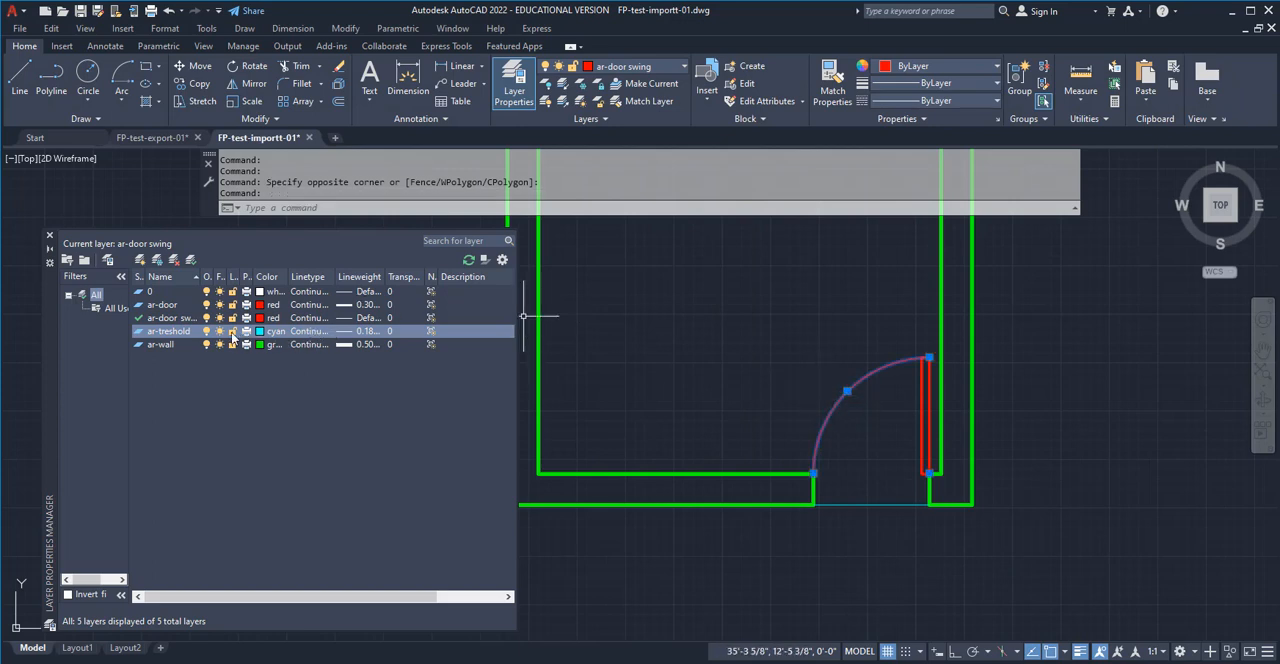
pyautogui.click(990, 556)
pyautogui.press('Escape')
pyautogui.press('Escape')
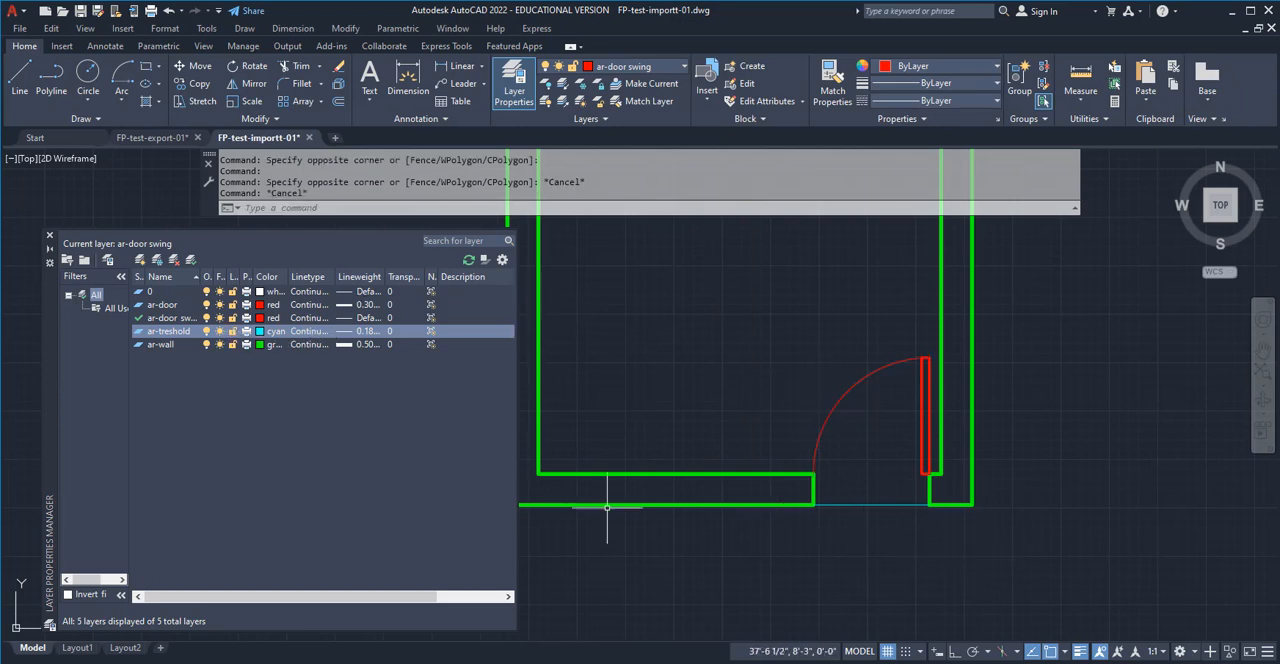
pyautogui.click(190, 318)
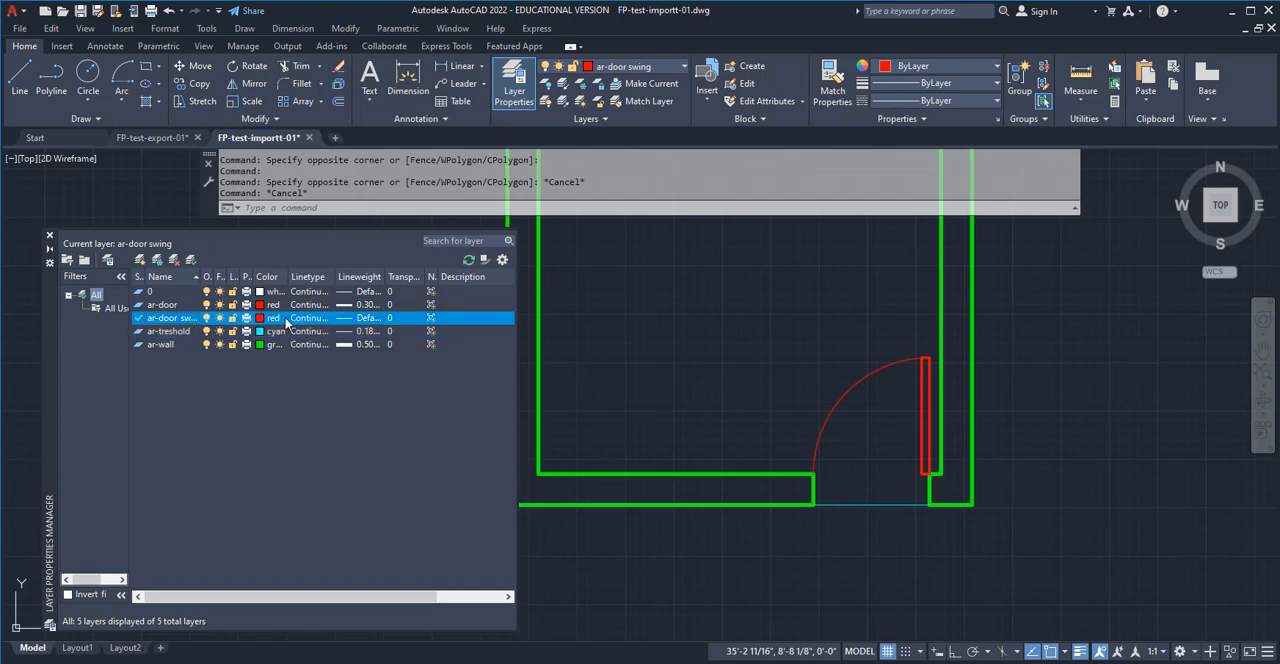
pyautogui.click(348, 318)
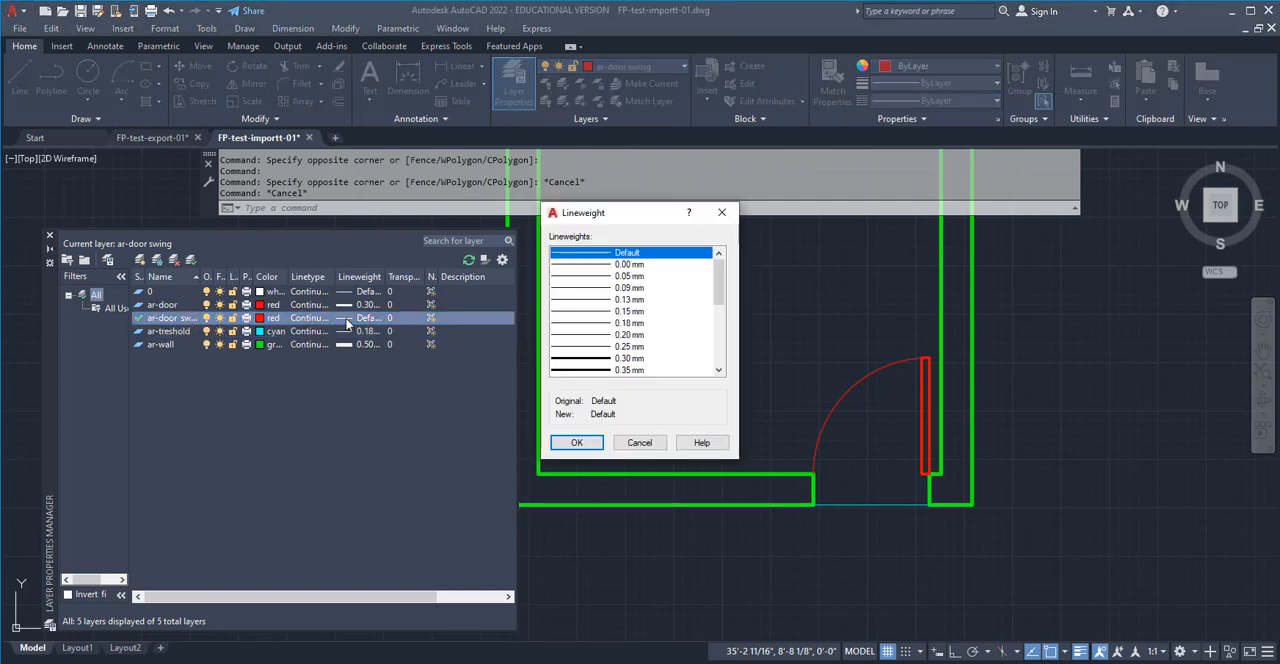
pyautogui.click(602, 323)
pyautogui.click(575, 442)
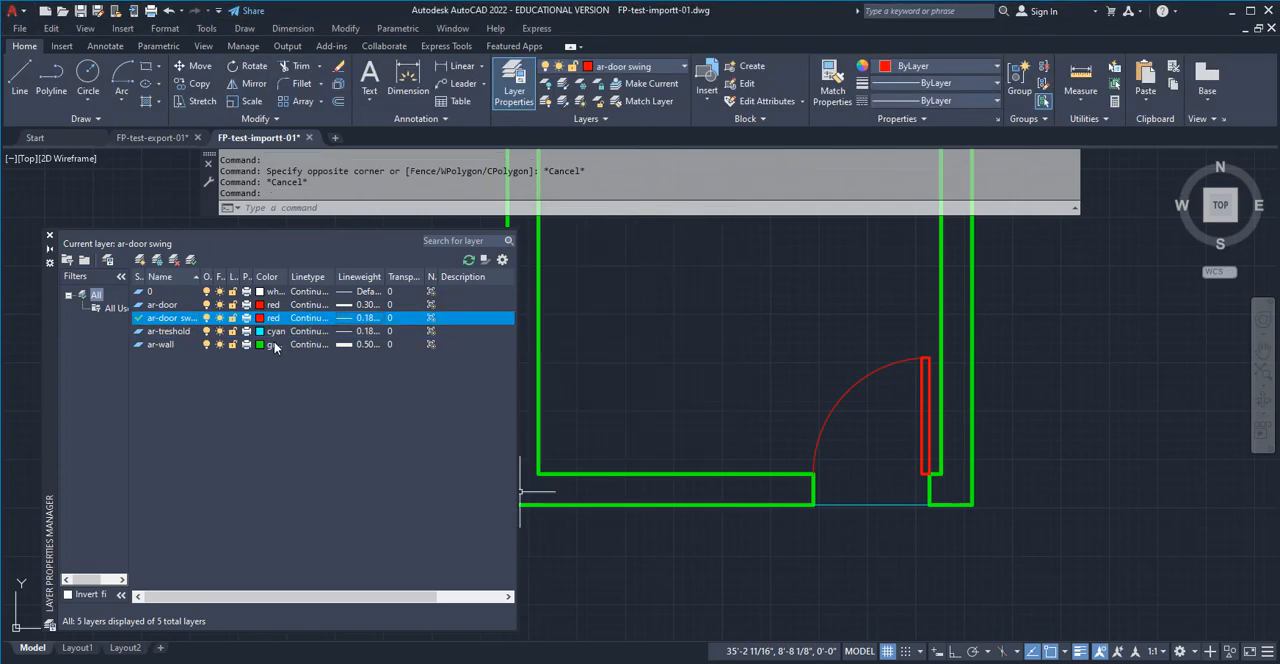
# Load the DASHED linetype from acad.lin and assign it to the ar-door swing layer
pyautogui.click(298, 318)
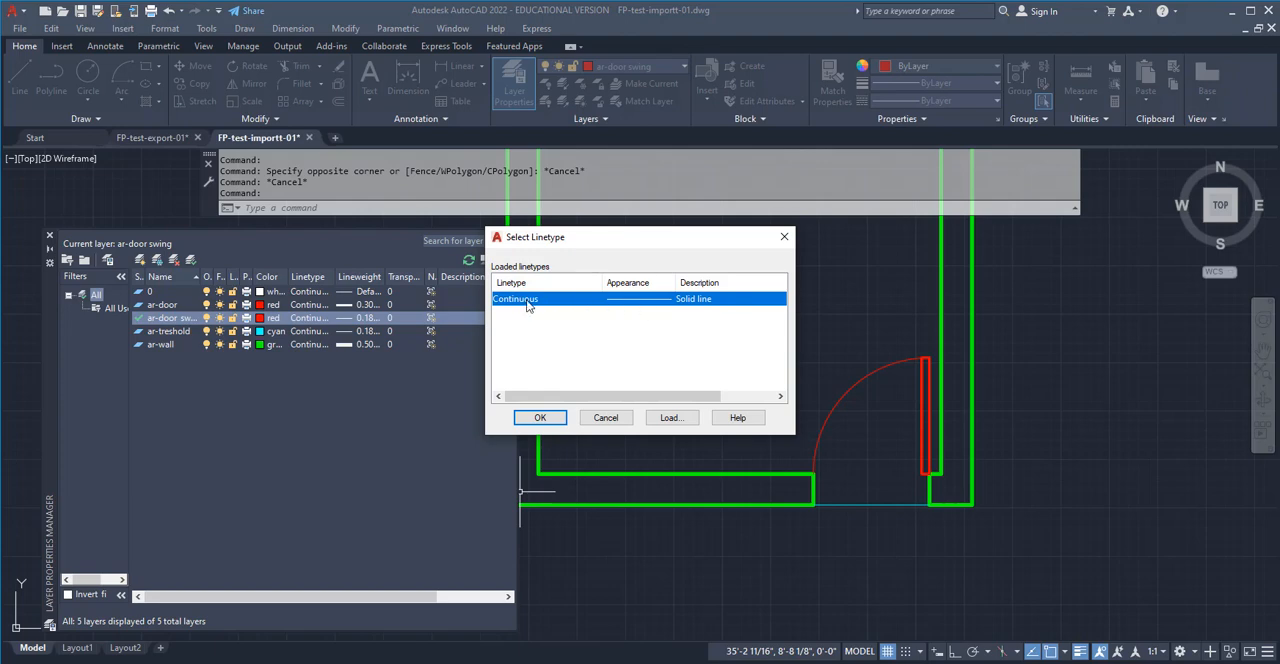
pyautogui.click(672, 418)
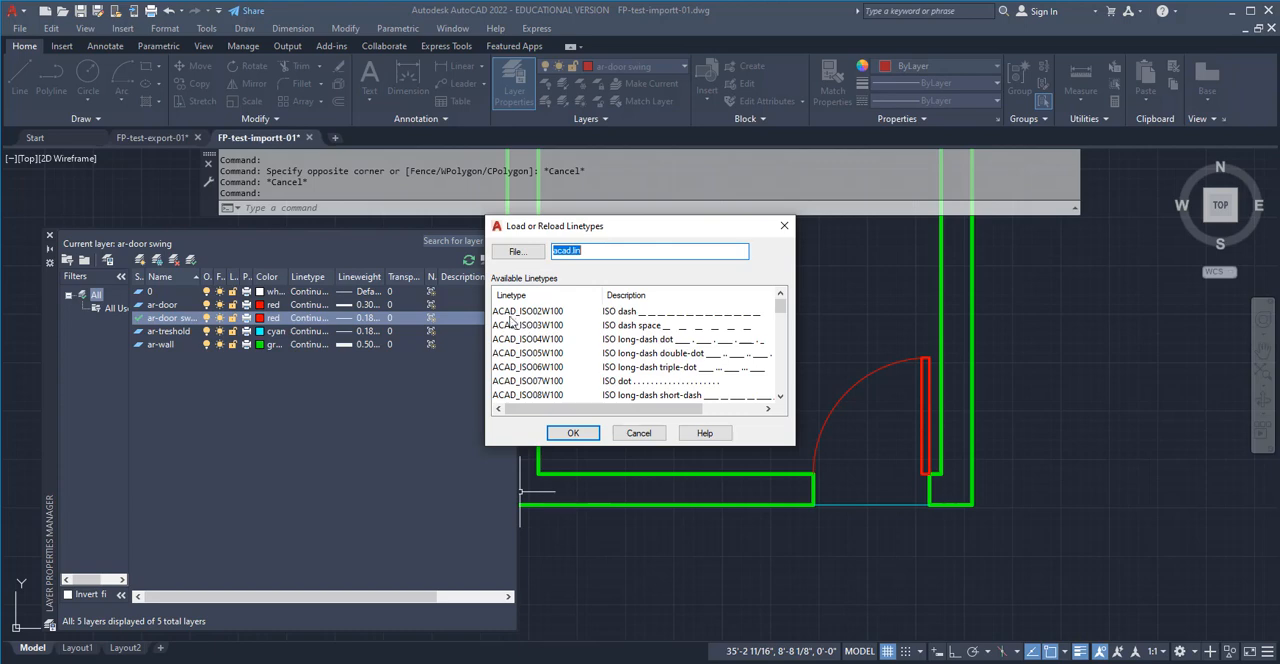
pyautogui.moveTo(781, 309); pyautogui.dragTo(781, 331)
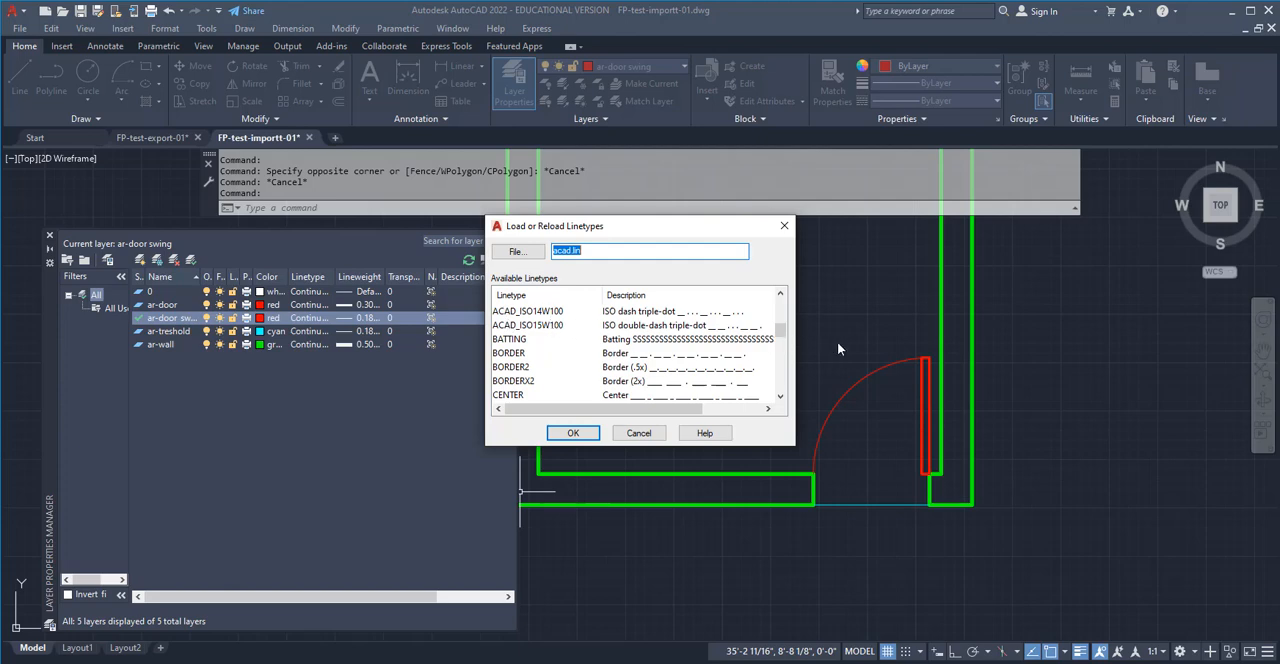
pyautogui.moveTo(781, 339); pyautogui.dragTo(781, 360)
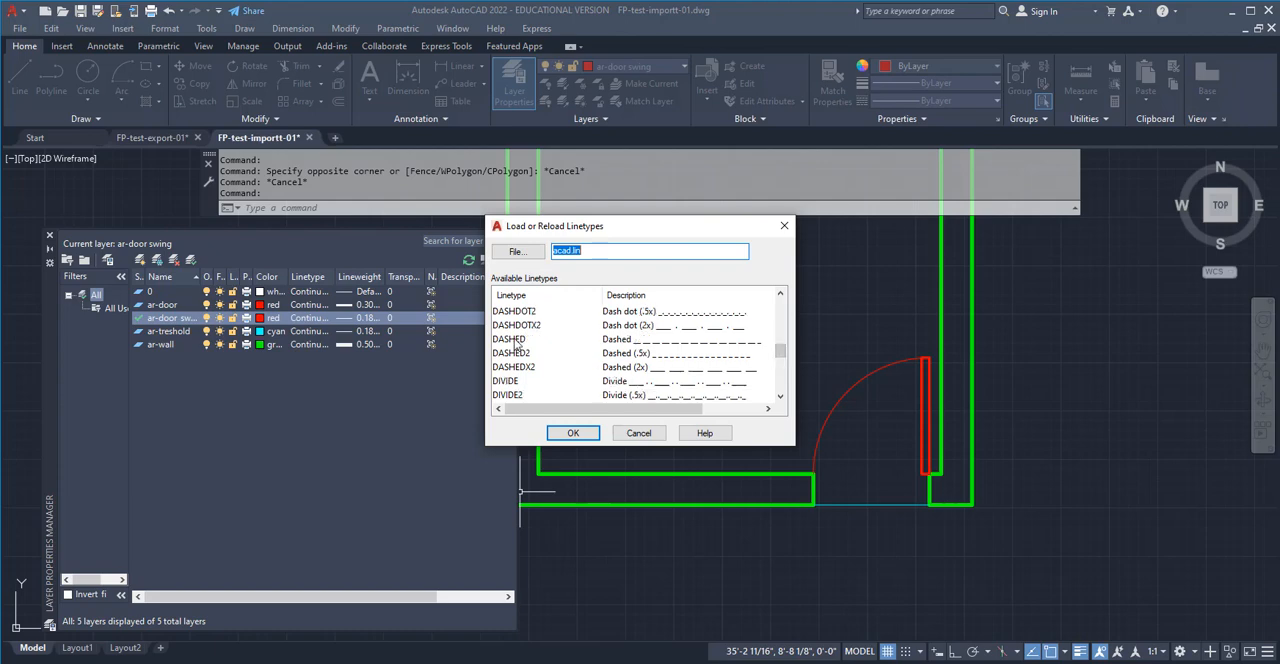
pyautogui.click(573, 432)
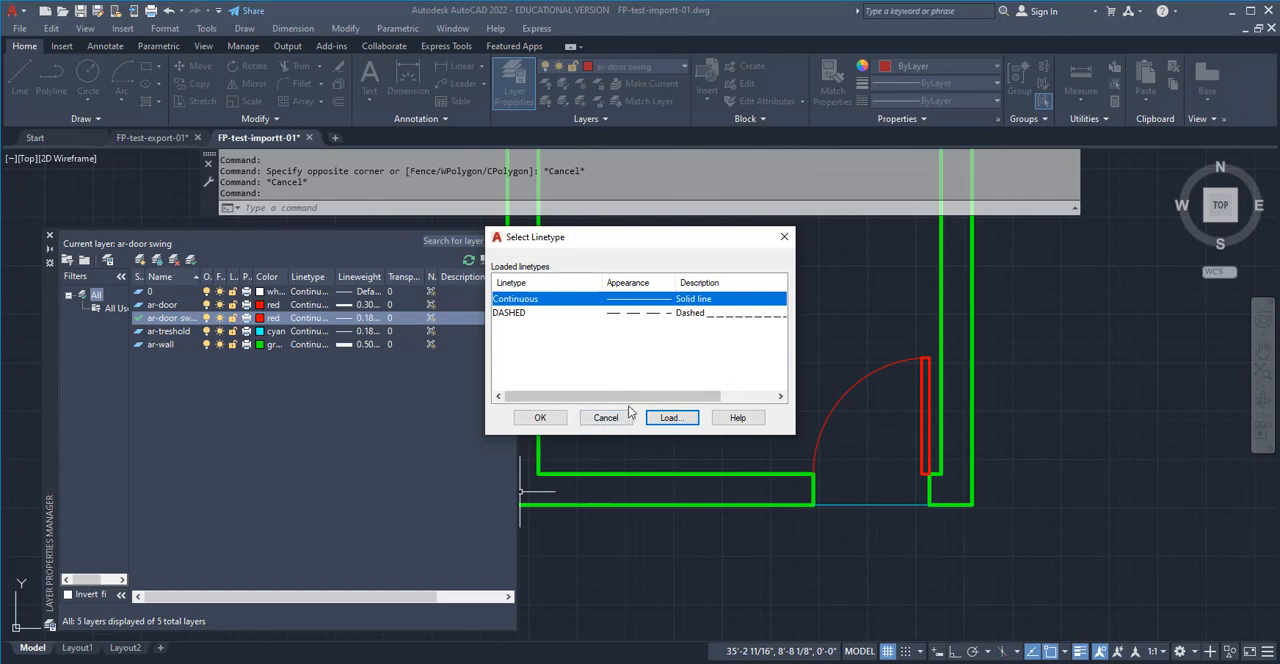
pyautogui.click(511, 316)
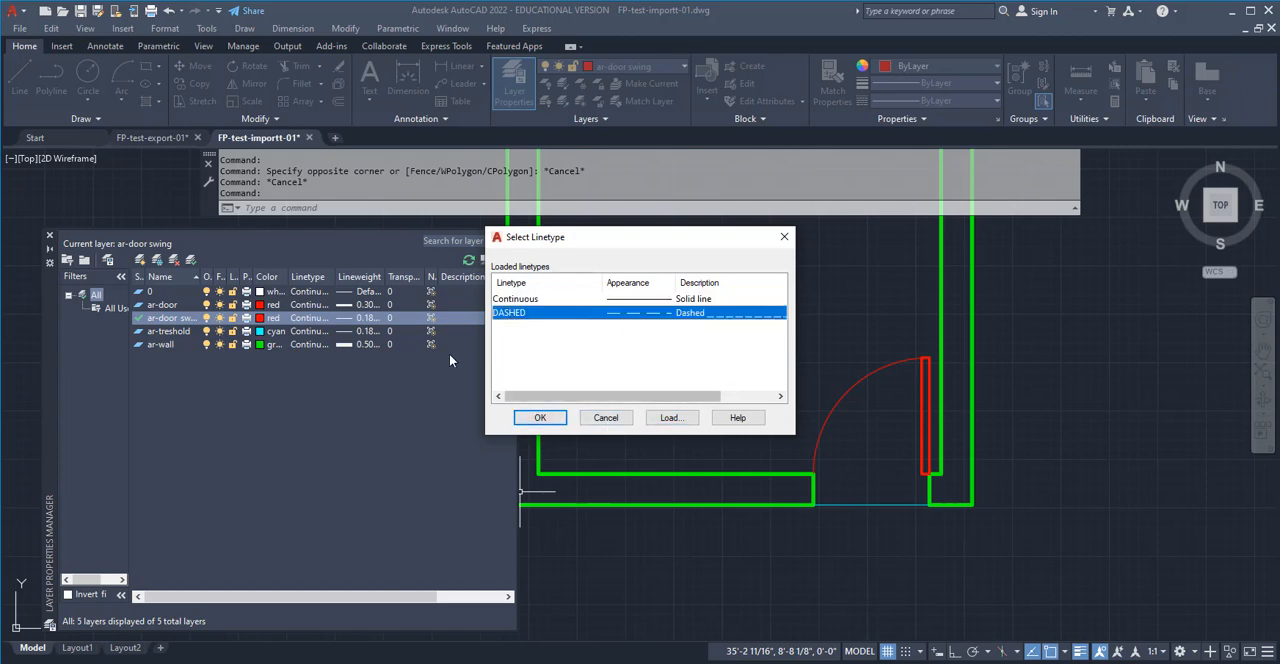
pyautogui.click(537, 424)
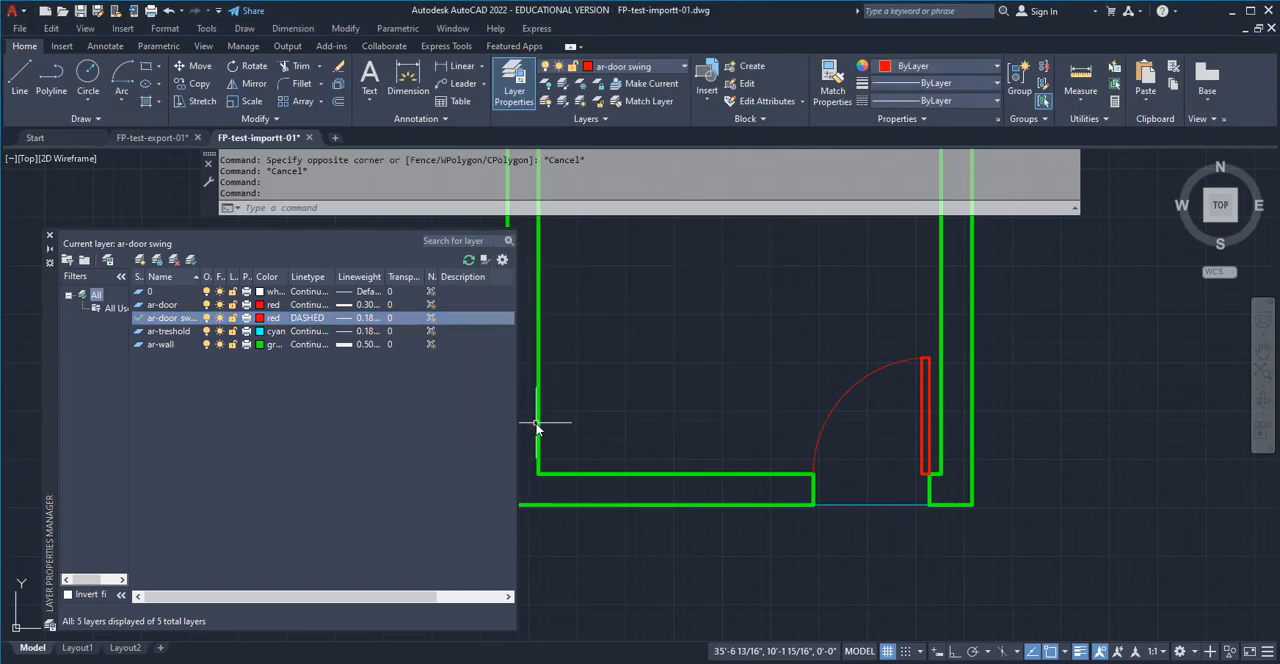
# Examine the door swing arc's dashes in model space and on Layout1, collapsing the layer manager and returning to model space
pyautogui.scroll(5, 848, 410)
pyautogui.scroll(8, 841, 393)
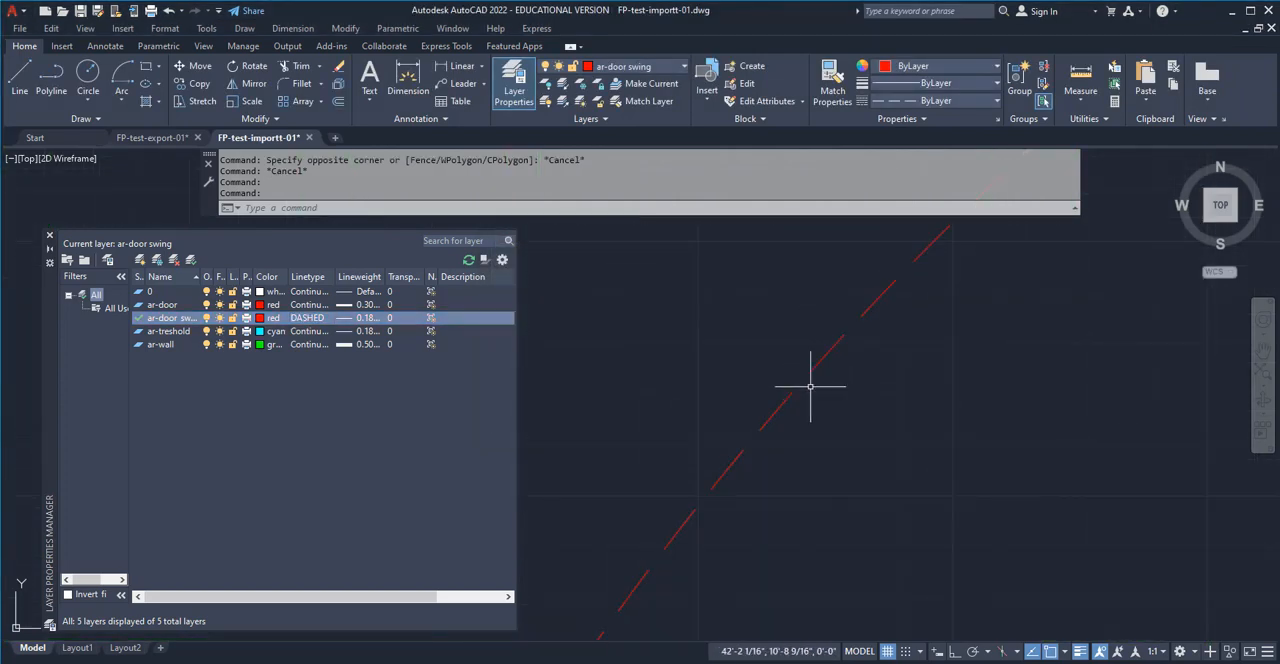
pyautogui.scroll(-5, 834, 366)
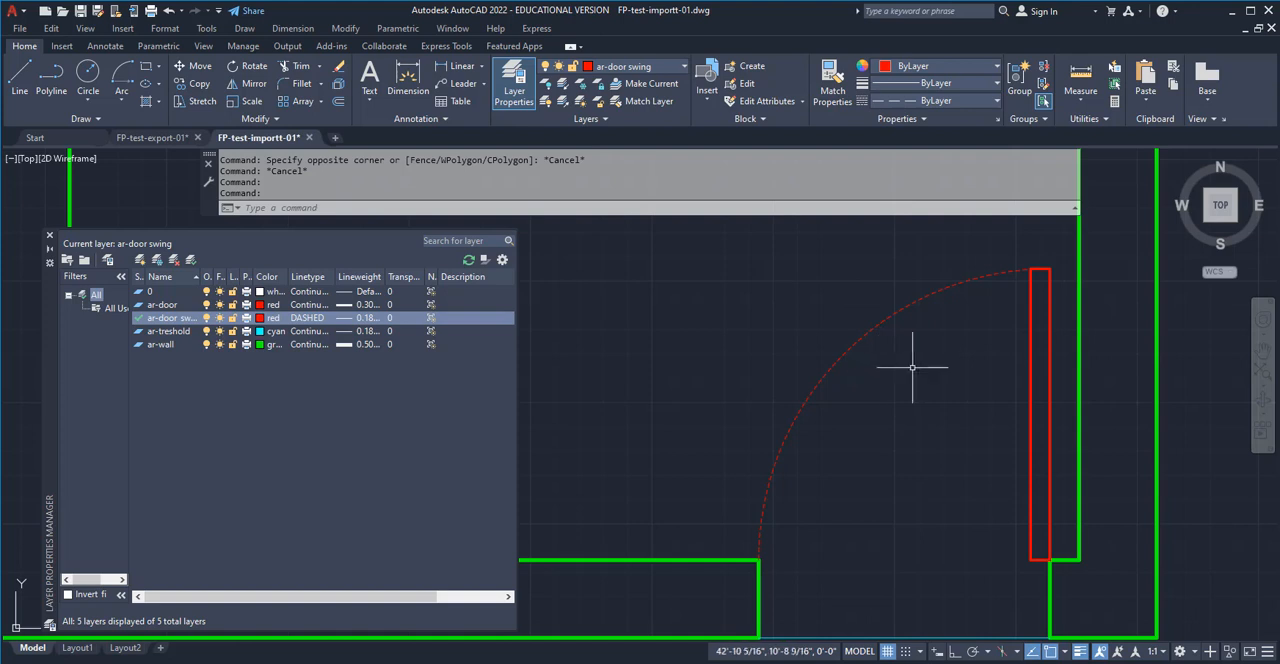
pyautogui.scroll(-6, 914, 366)
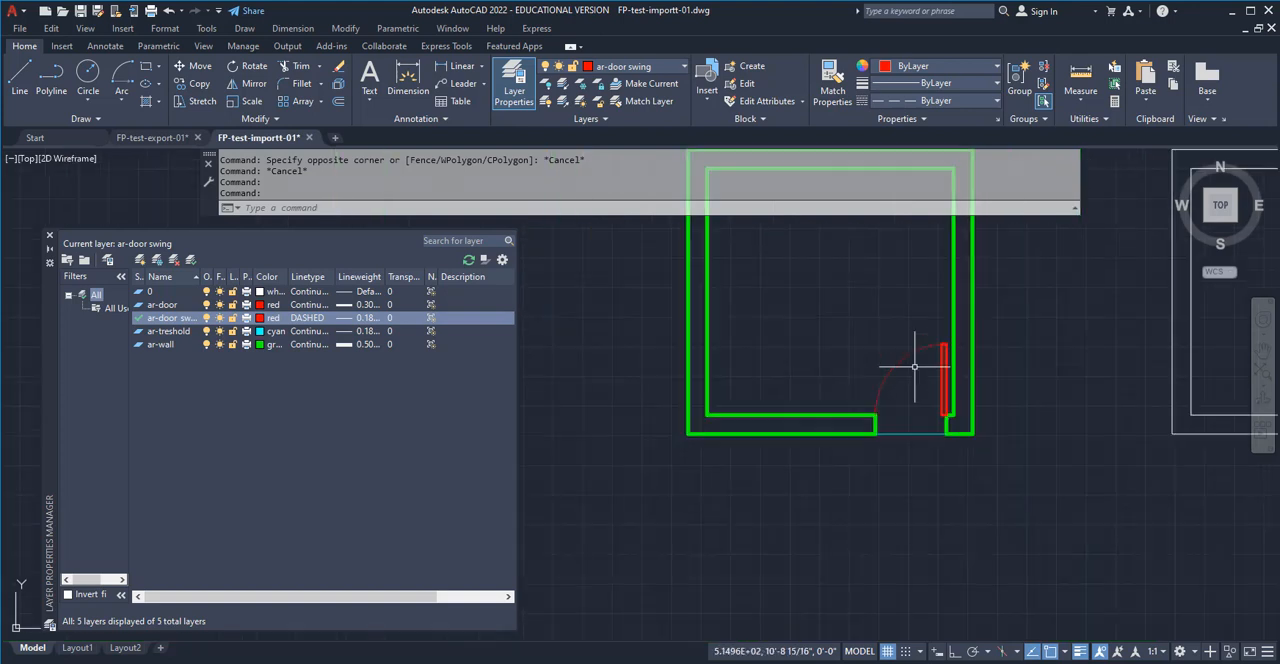
pyautogui.moveTo(1011, 423); pyautogui.dragTo(981, 515, button='middle')
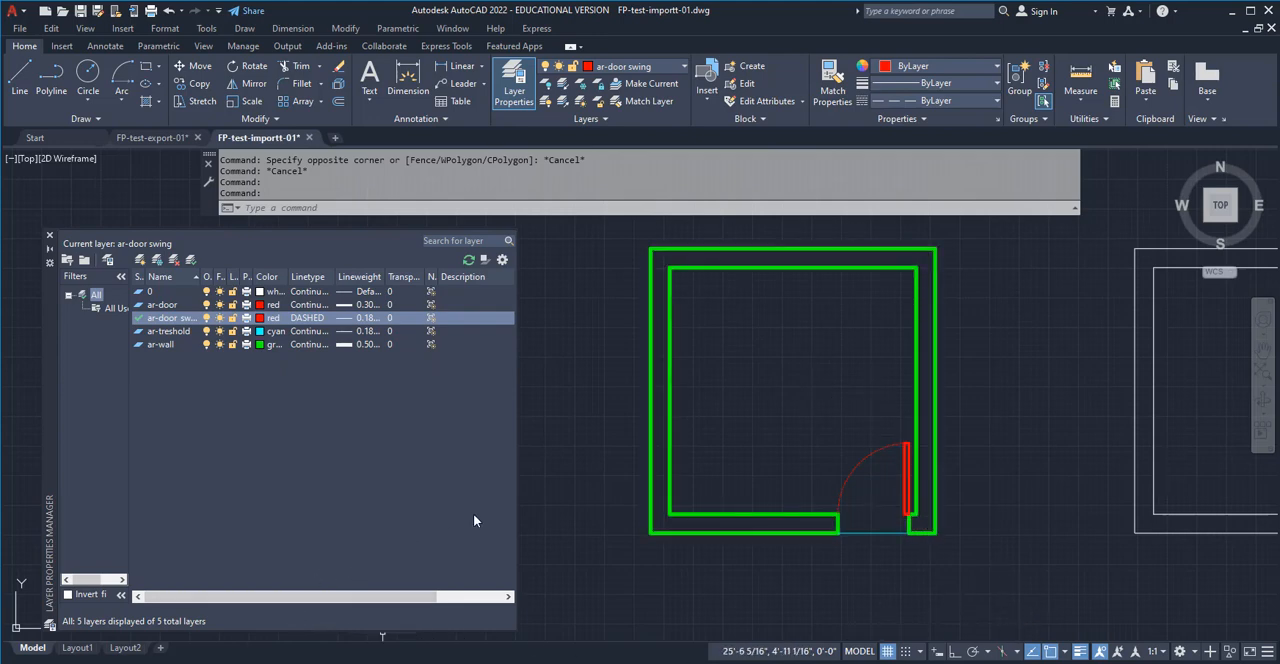
pyautogui.click(77, 647)
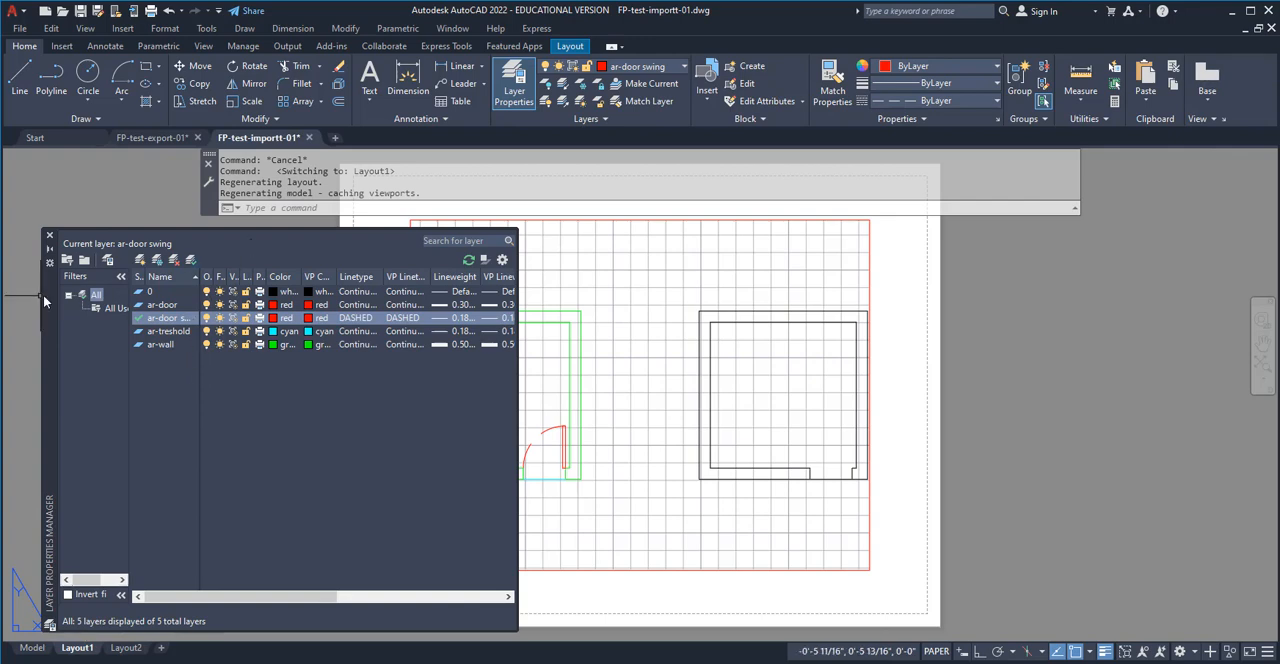
pyautogui.click(49, 250)
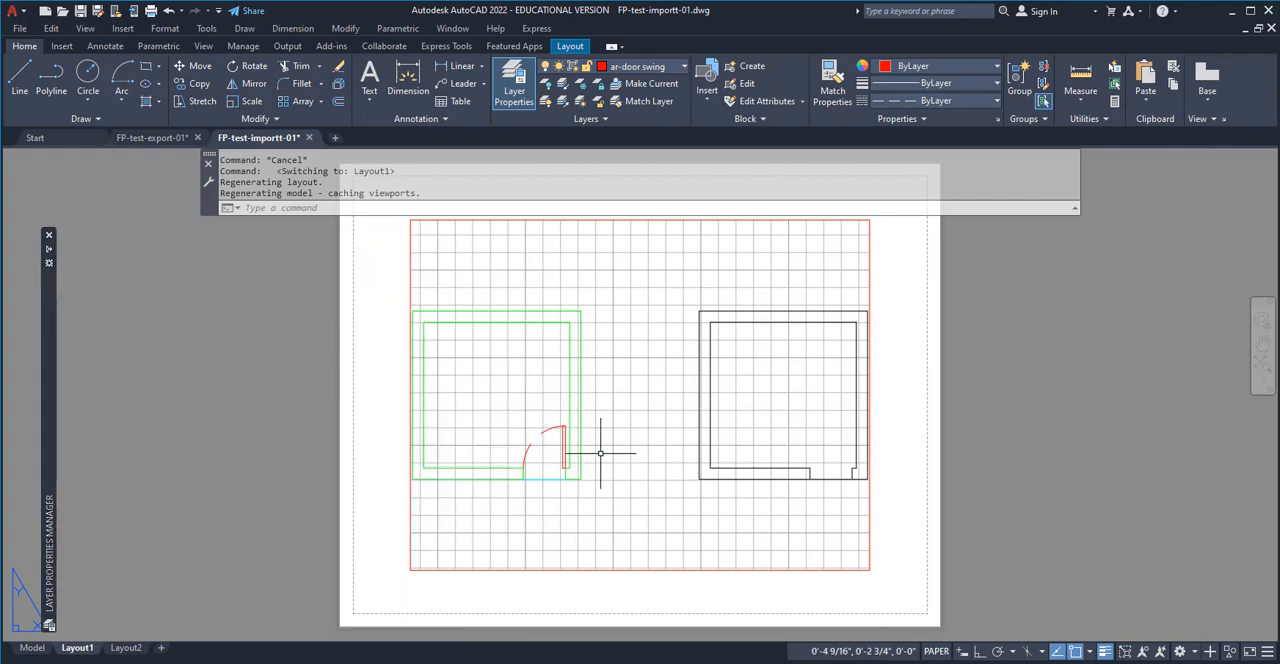
pyautogui.click(33, 648)
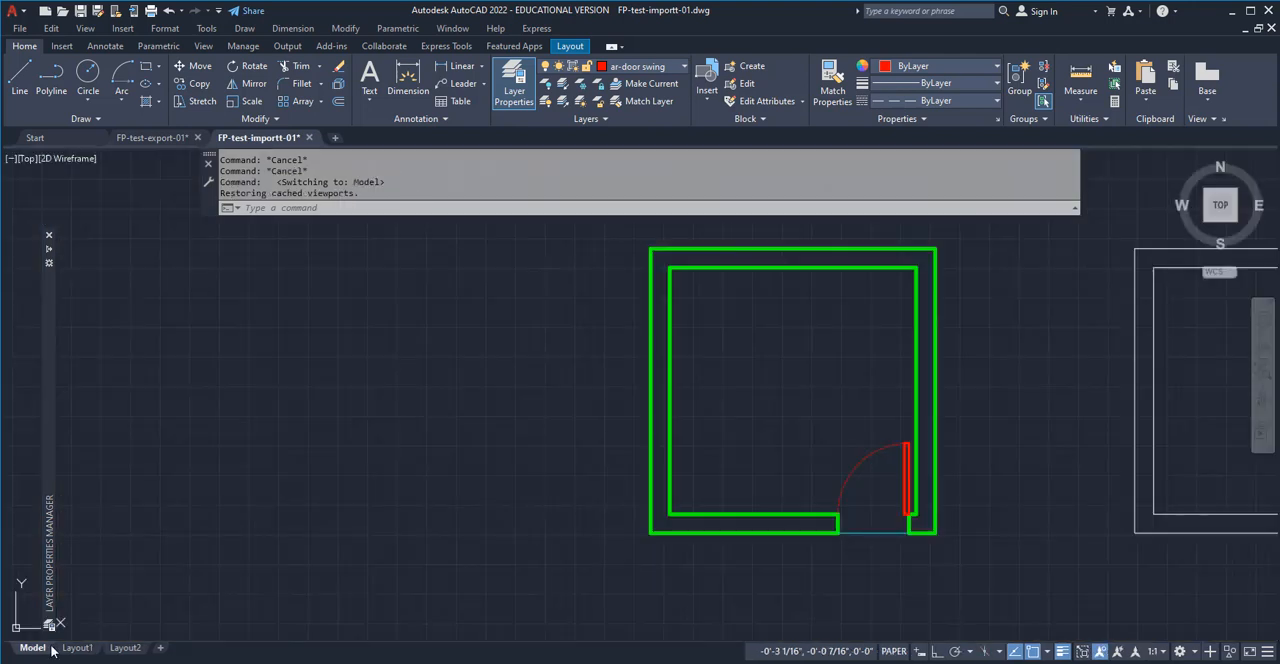
pyautogui.moveTo(896, 542)
pyautogui.mouseDown(button='middle')
pyautogui.moveTo(888, 518)
pyautogui.moveTo(854, 504)
pyautogui.mouseUp(button='middle')
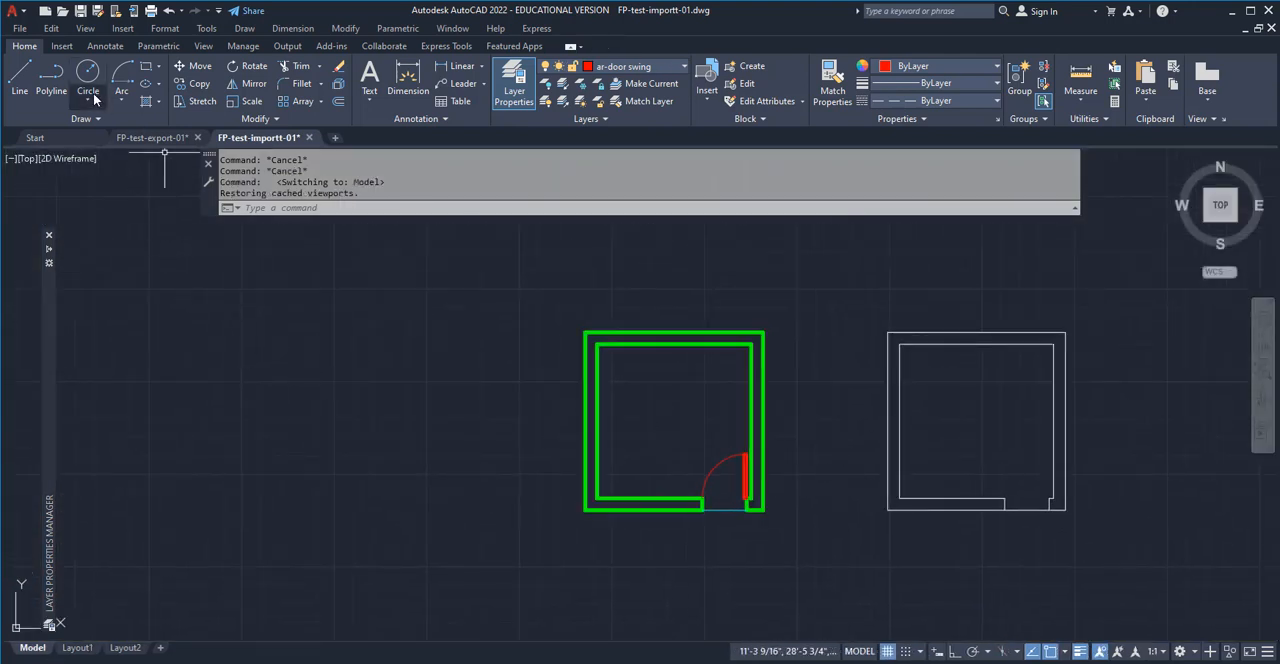
pyautogui.click(145, 68)
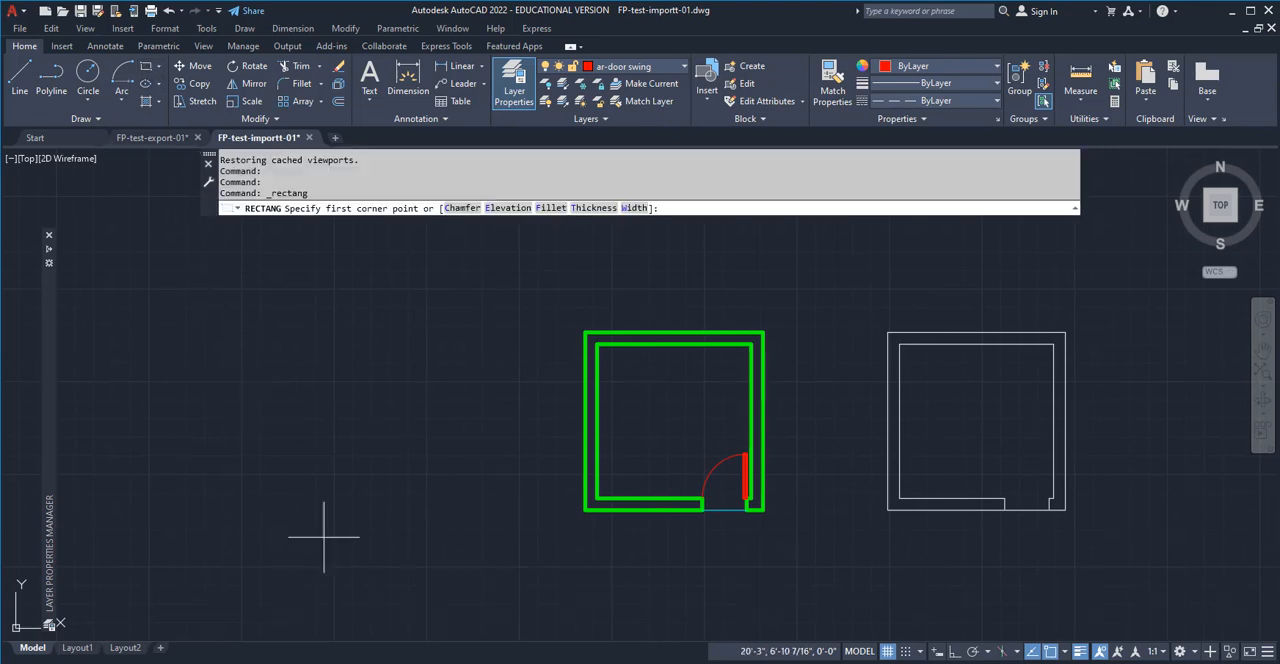
pyautogui.click(450, 560)
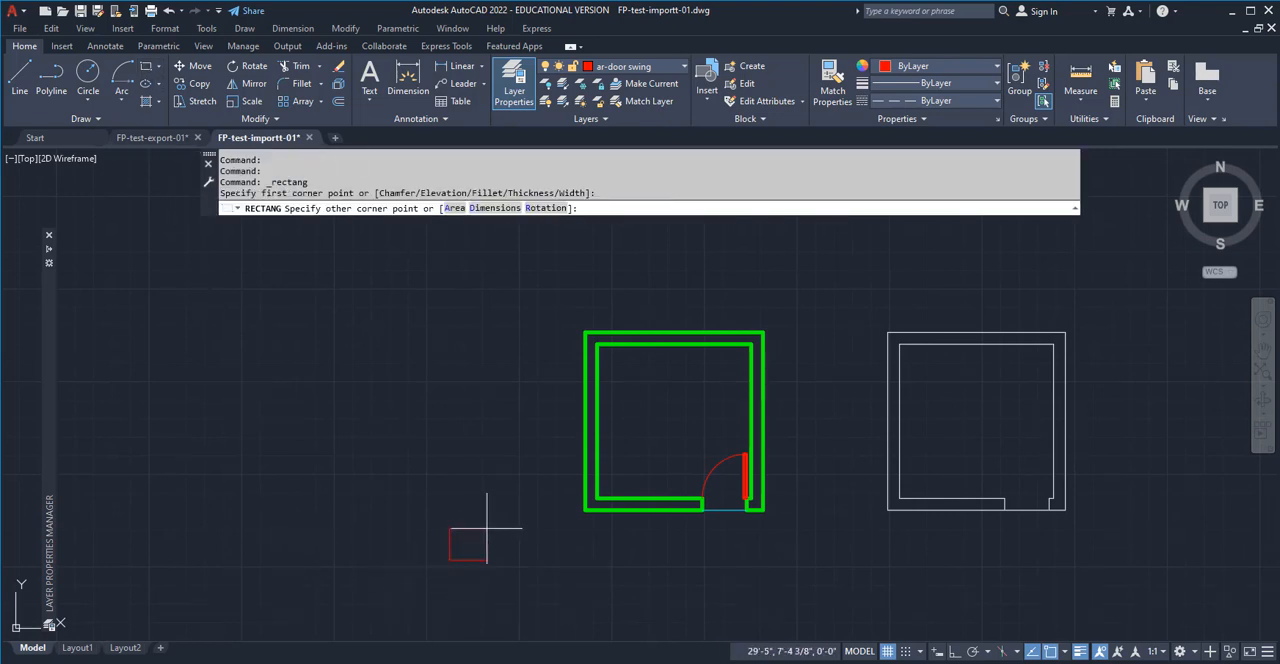
pyautogui.press('Escape')
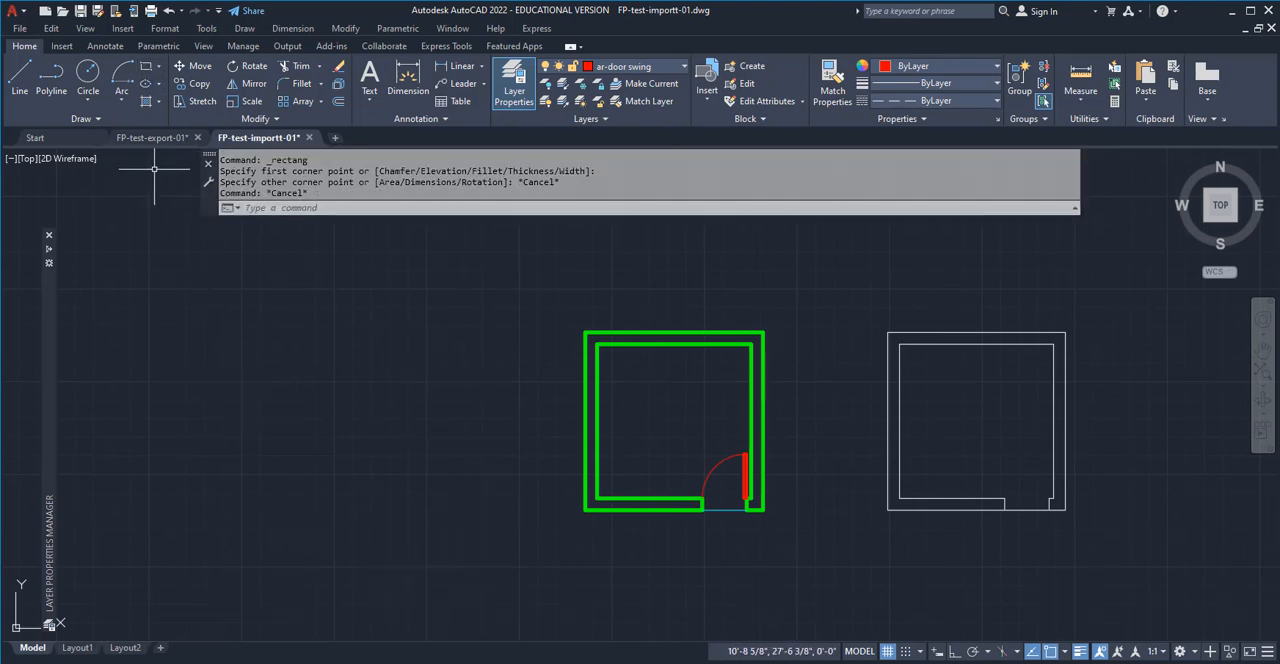
pyautogui.click(147, 68)
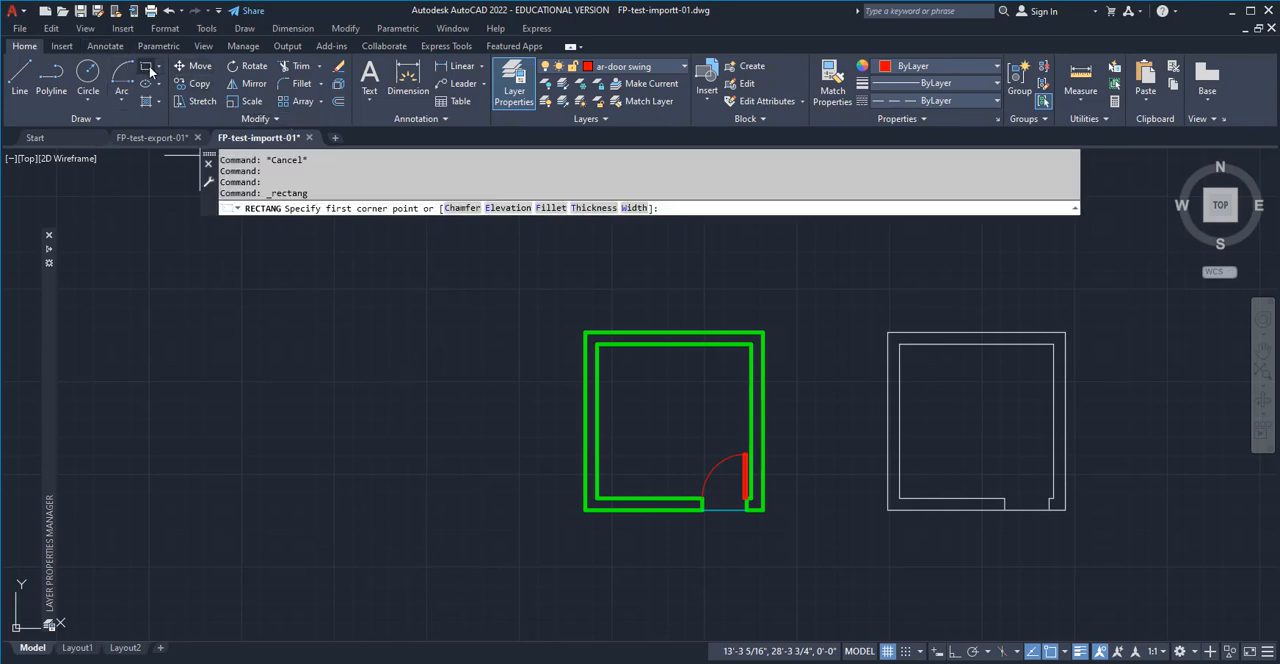
pyautogui.press('Escape')
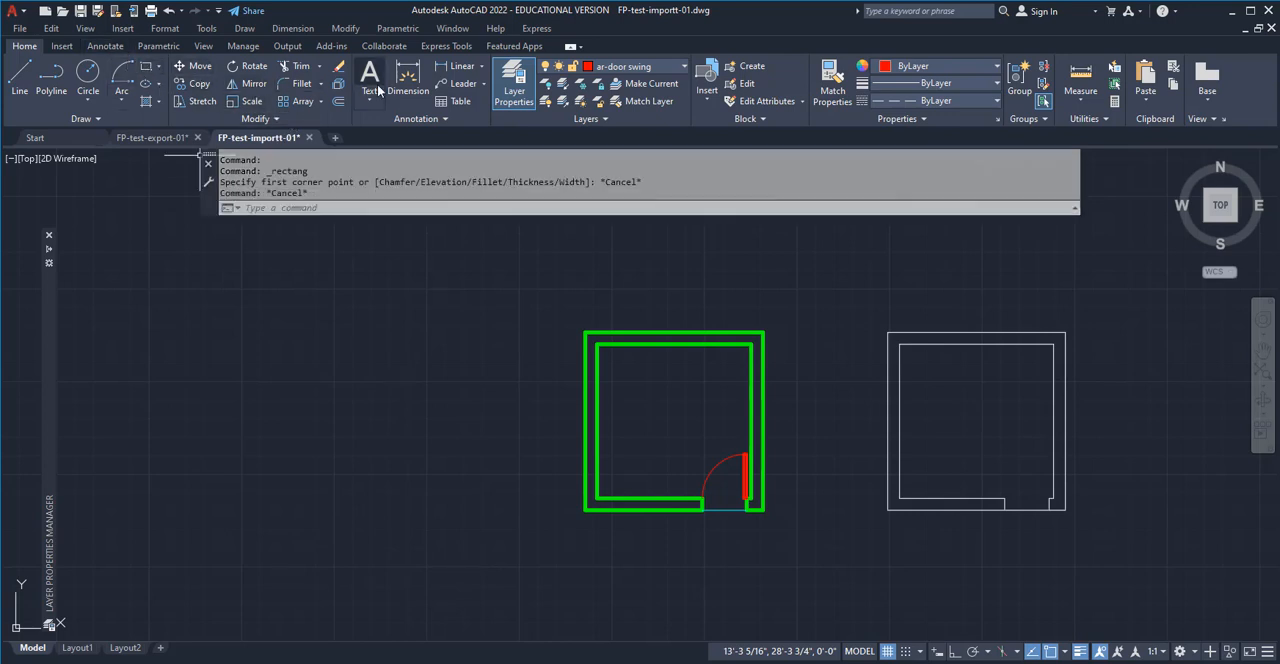
pyautogui.click(670, 68)
pyautogui.click(636, 83)
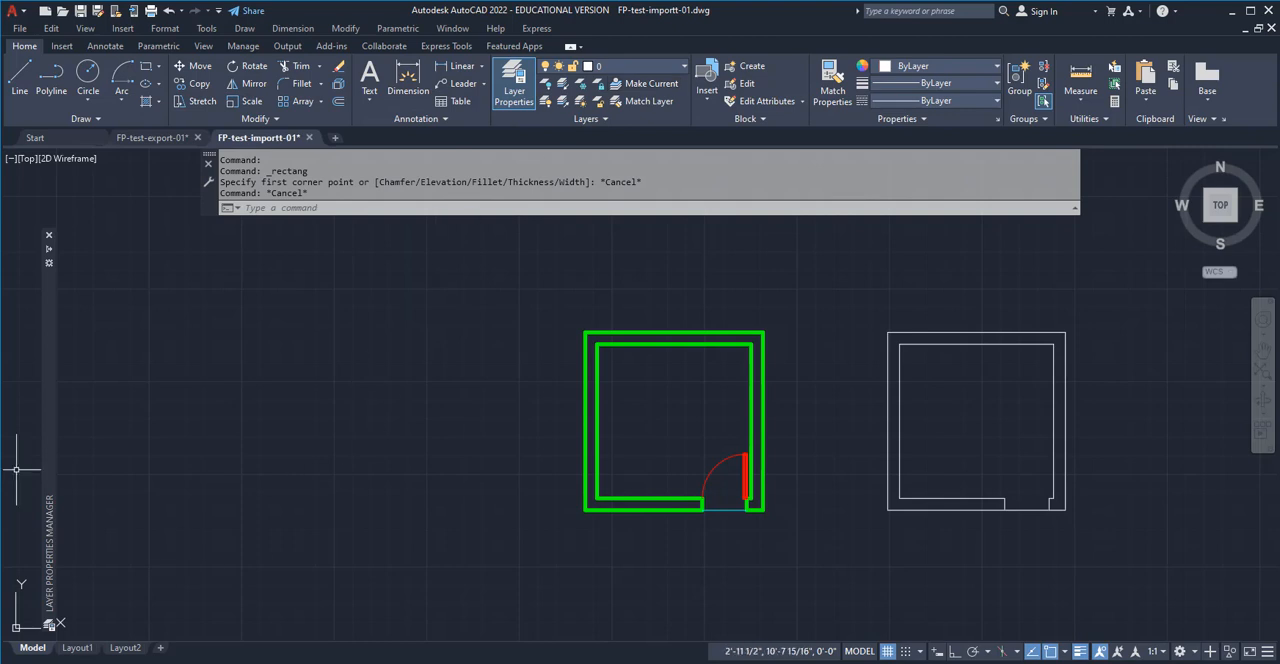
pyautogui.click(144, 70)
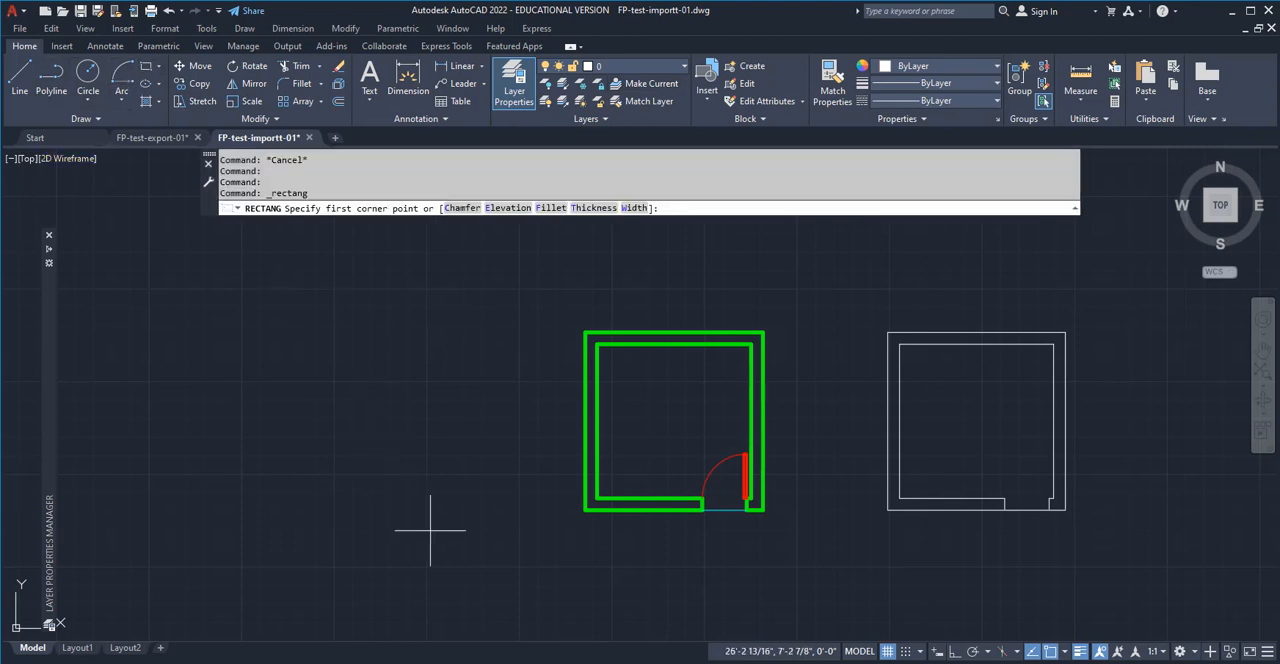
pyautogui.click(495, 546)
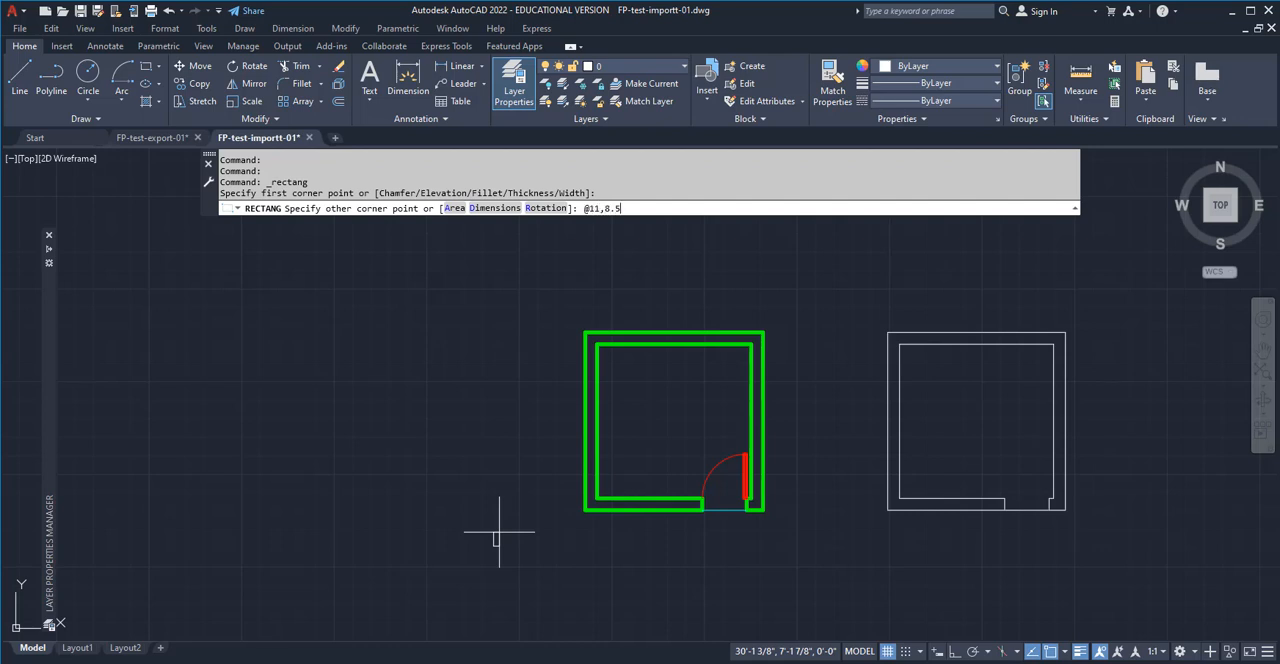
pyautogui.press('Return')
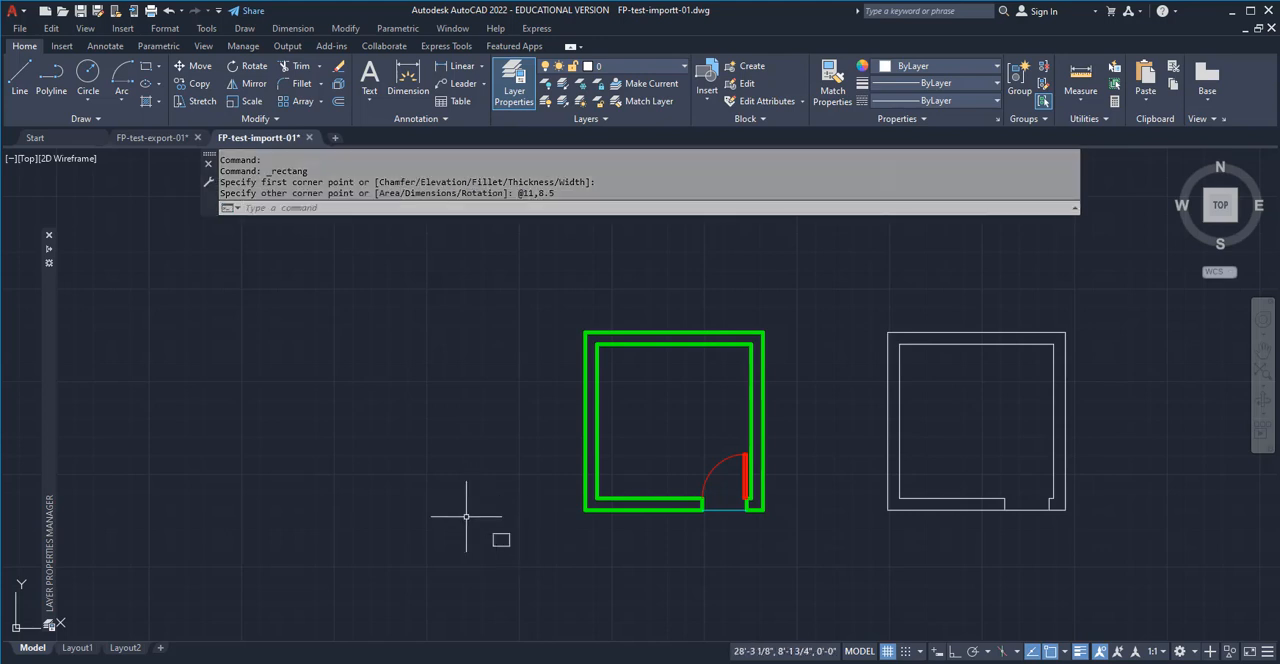
pyautogui.scroll(4, 495, 540)
pyautogui.press('Escape')
pyautogui.press('Escape')
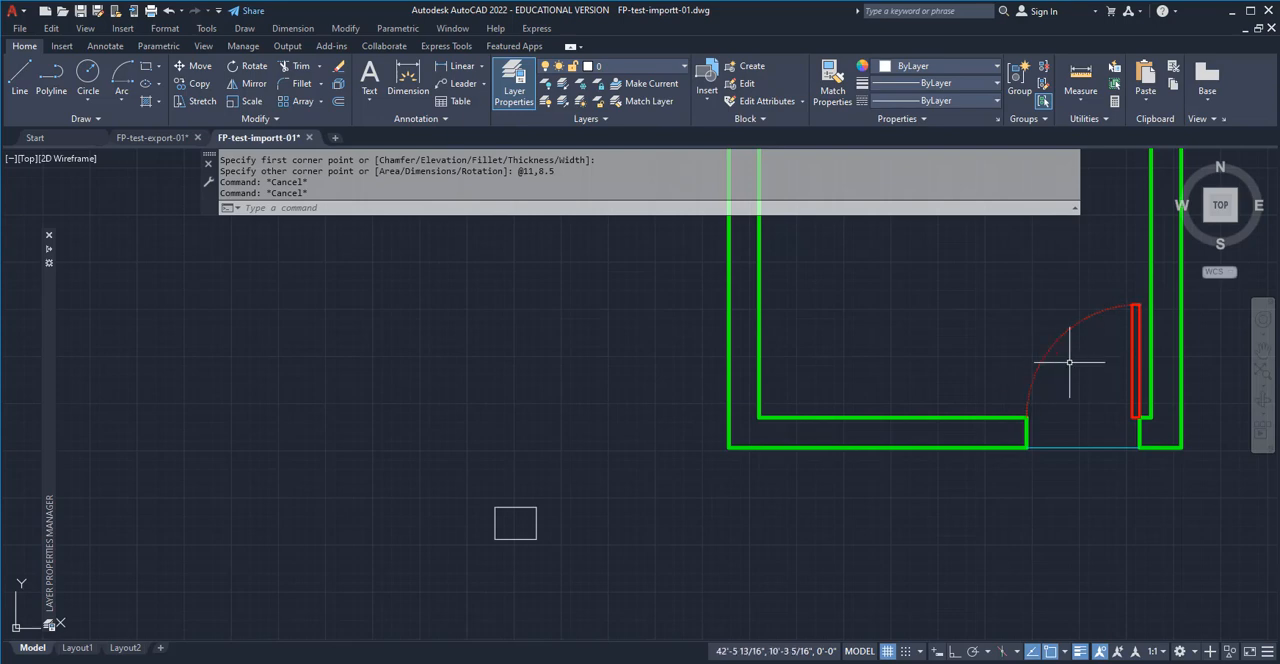
pyautogui.press('Escape')
pyautogui.press('Escape')
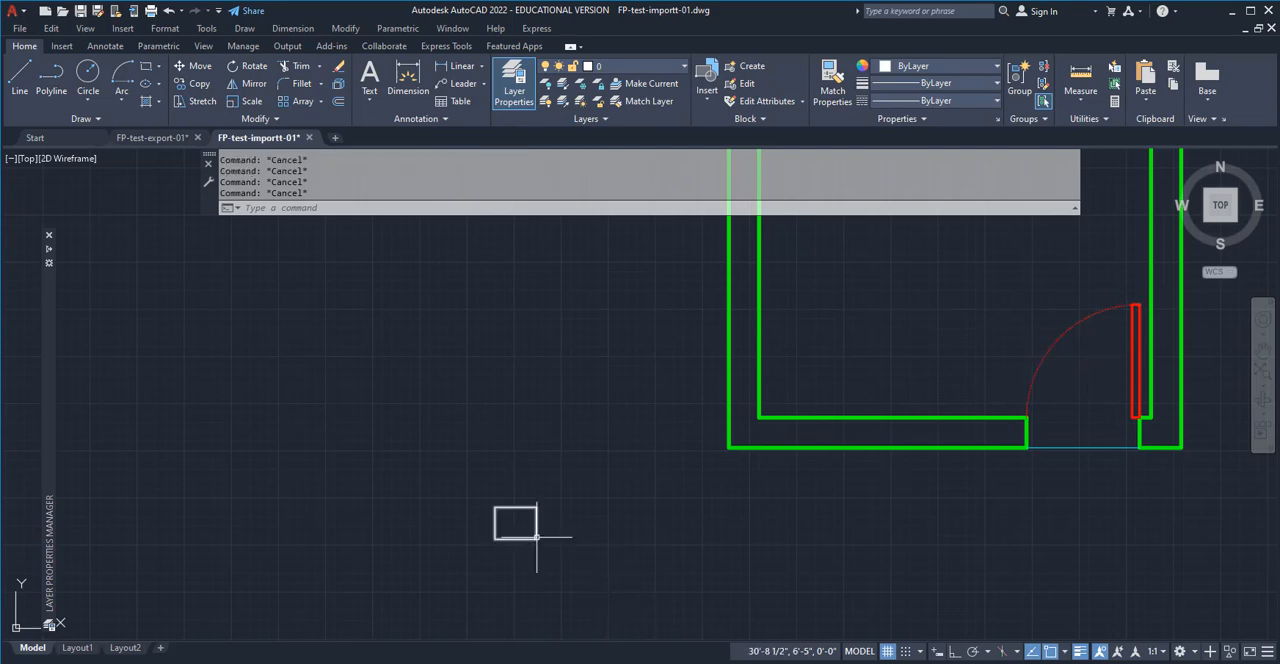
# Scale the 11 by 8.5 inch rectangle by a factor of 96 about its lower-left corner
pyautogui.write('scale')
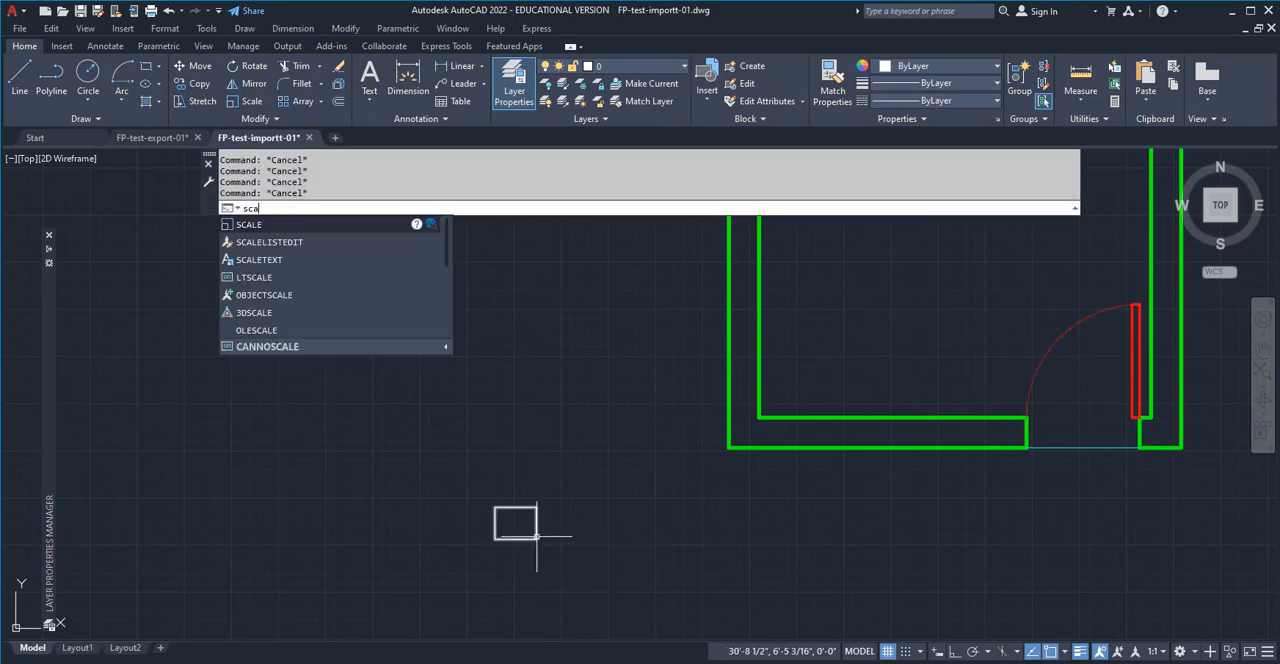
pyautogui.press('Return')
pyautogui.click(548, 550)
pyautogui.click(521, 529)
pyautogui.press('Return')
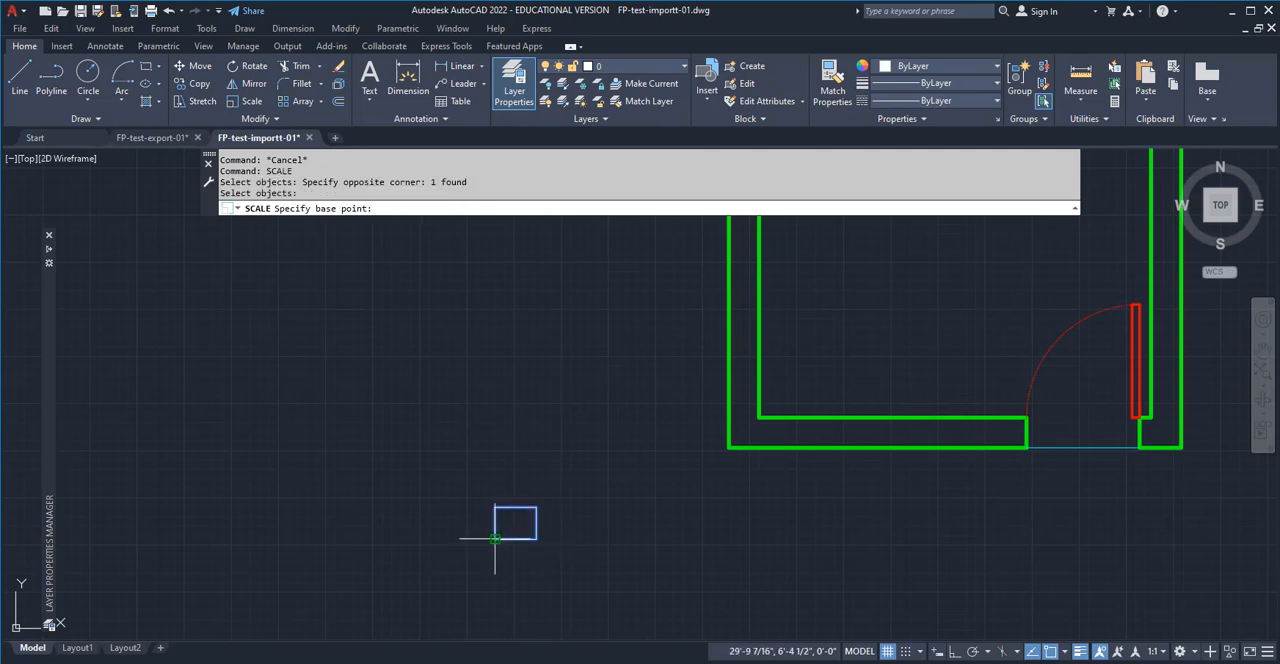
pyautogui.click(496, 539)
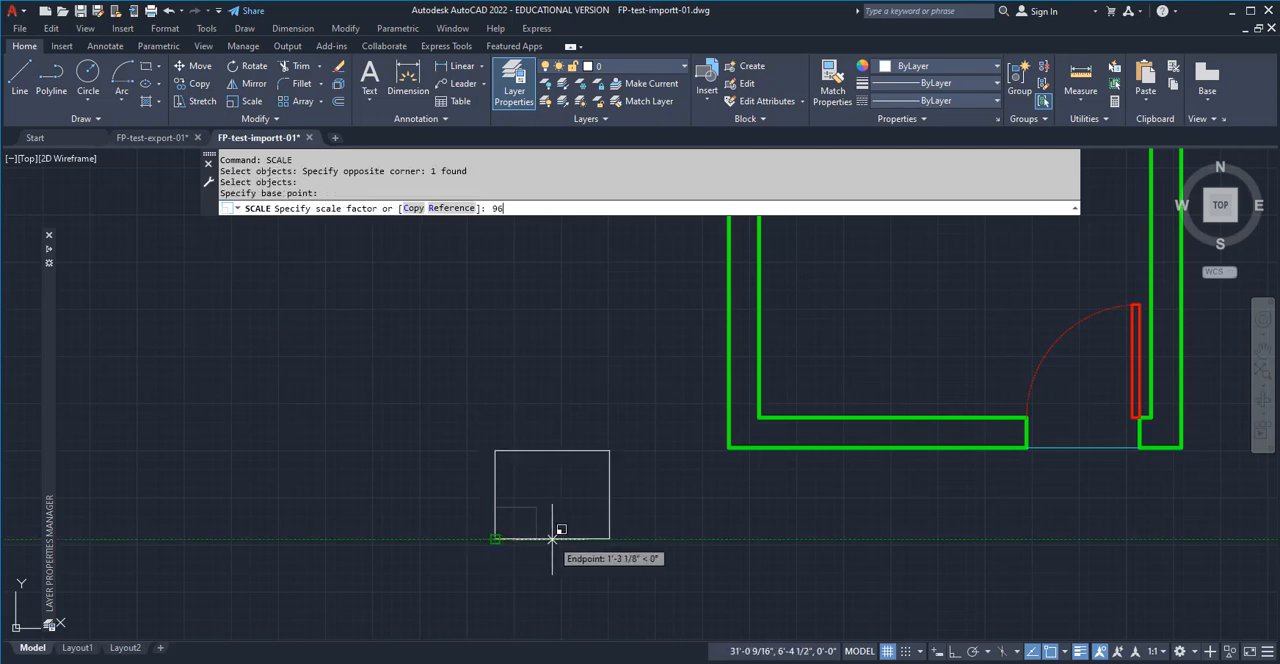
pyautogui.press('Return')
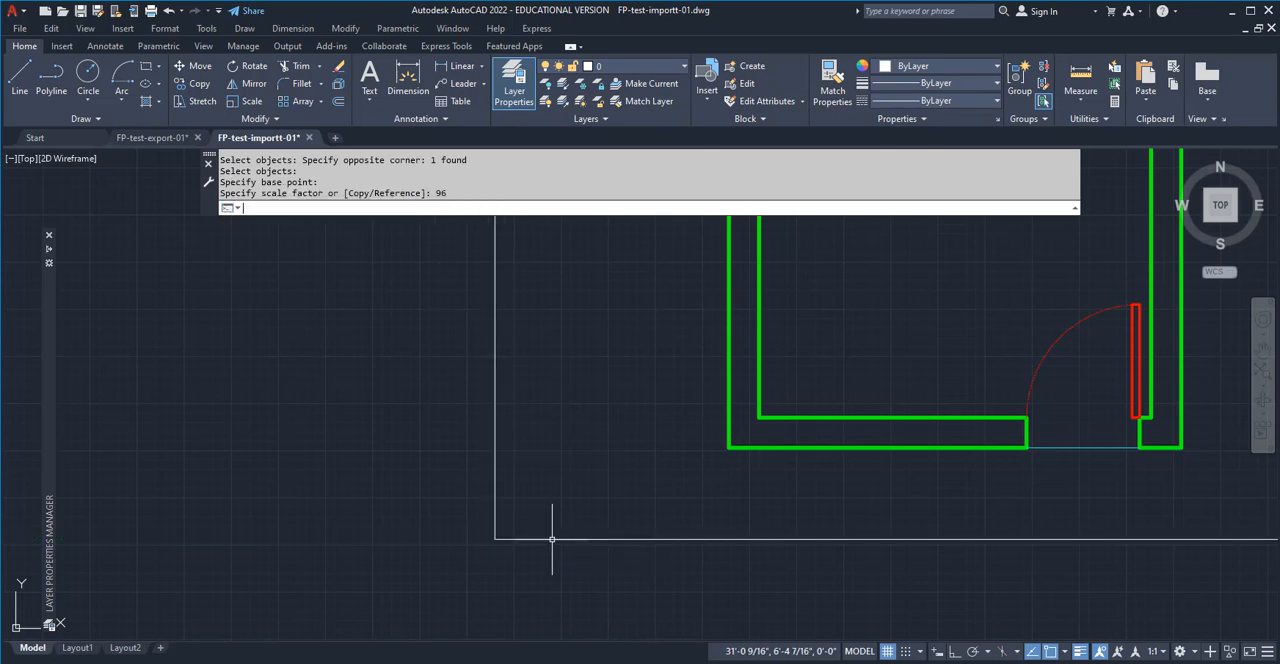
# Undo the scaling of the sheet rectangle by 96
pyautogui.scroll(-4, 660, 510)
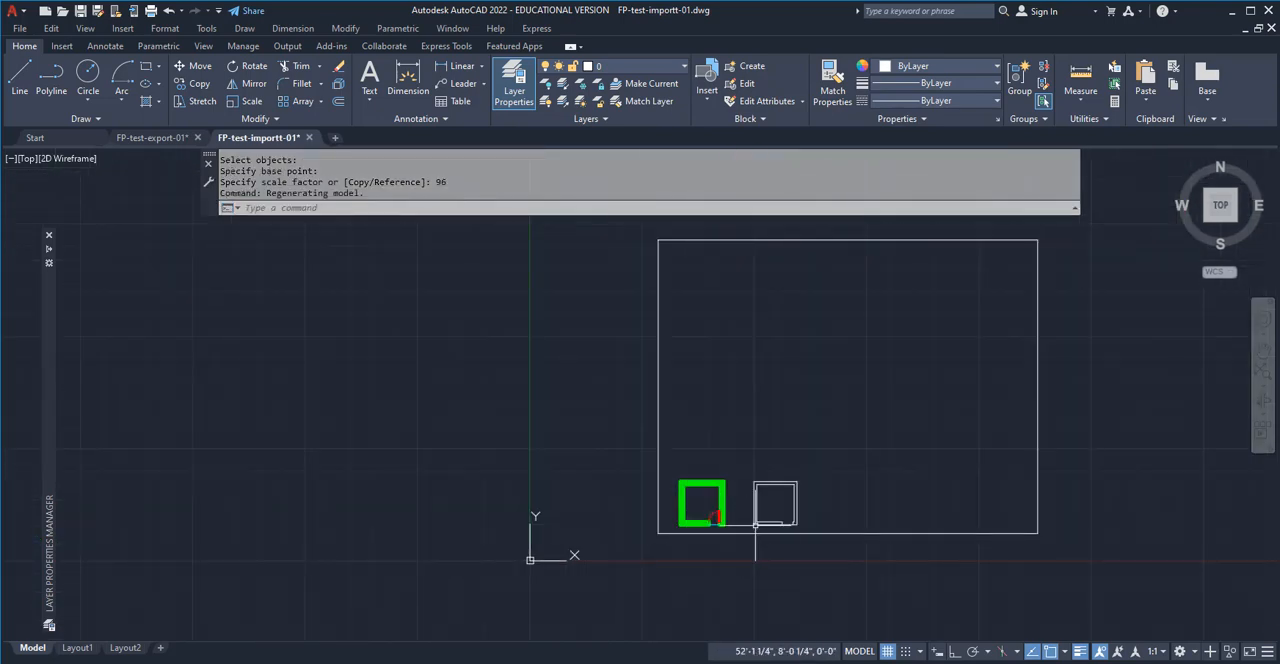
pyautogui.press('Escape')
pyautogui.press('Escape')
pyautogui.hotkey('ctrl', 'z')
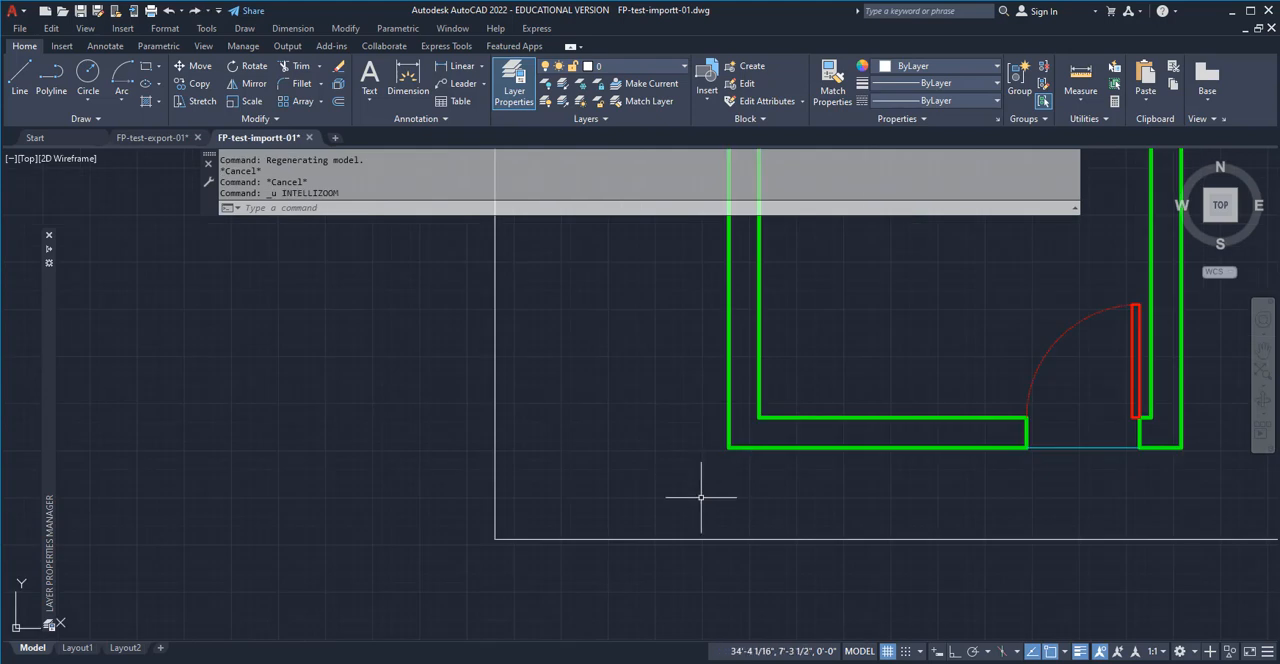
pyautogui.hotkey('ctrl', 'z')
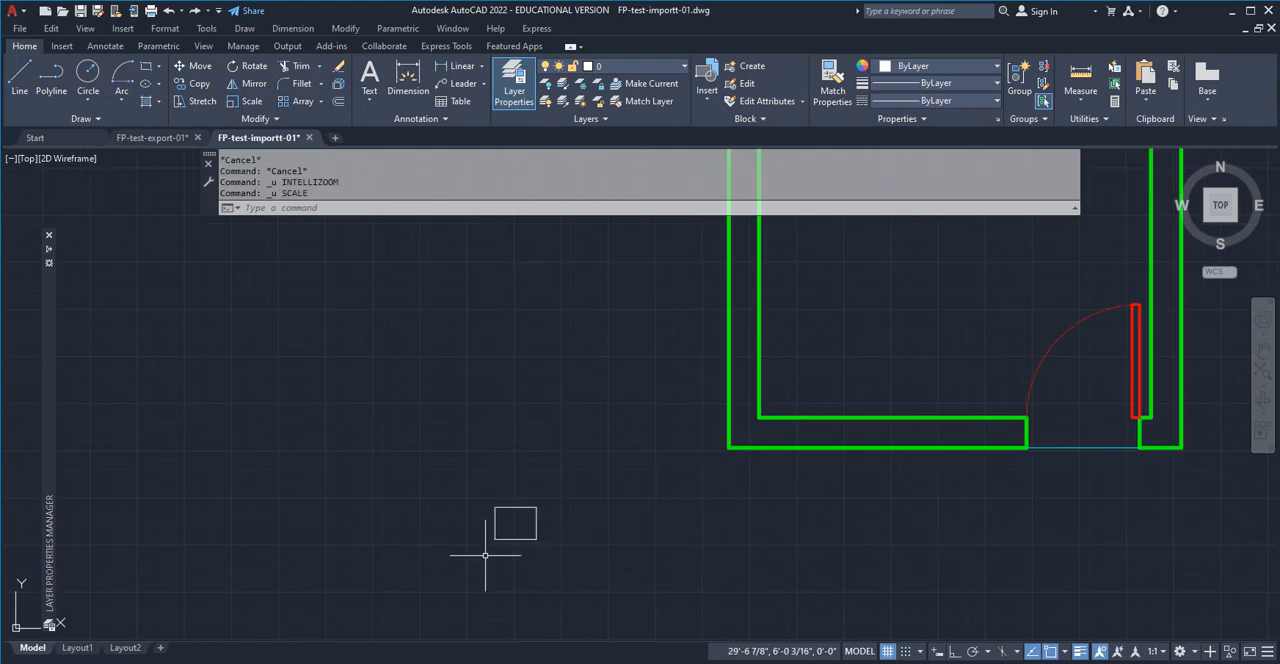
# Scale the 11 by 8.5 inch rectangle by a factor of 48 about its lower-left corner
pyautogui.press('Escape')
pyautogui.write('sca')
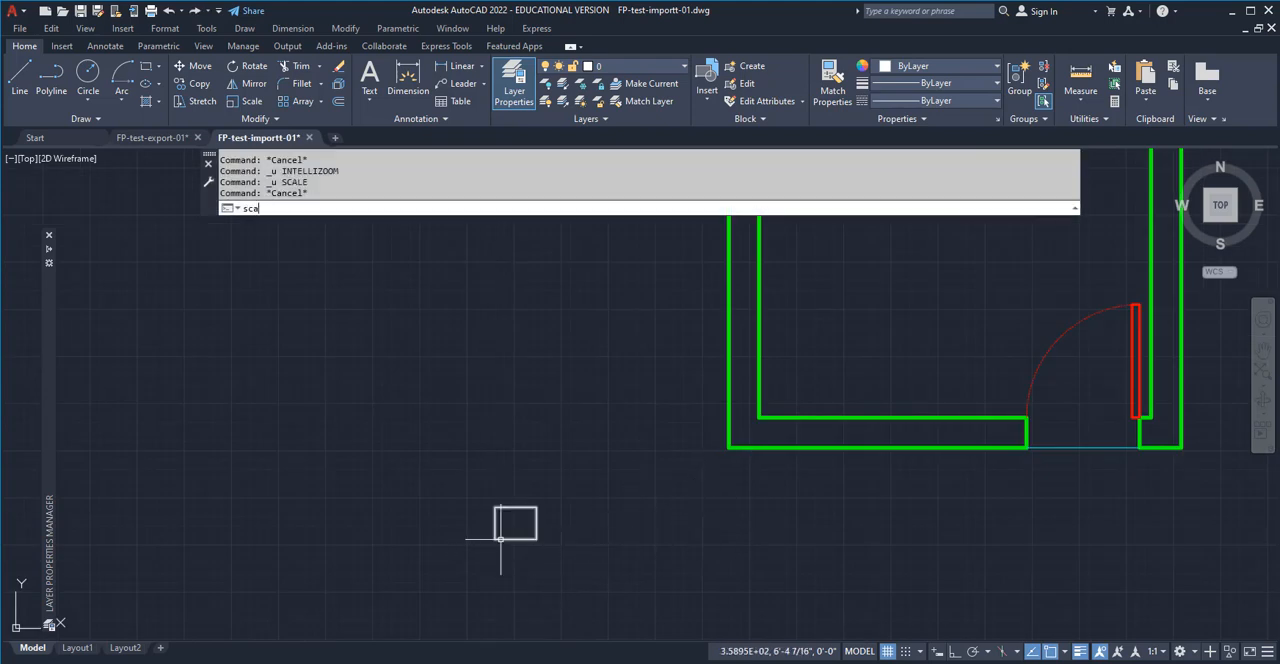
pyautogui.write('le')
pyautogui.press('Return')
pyautogui.click(509, 548)
pyautogui.click(500, 537)
pyautogui.press('Return')
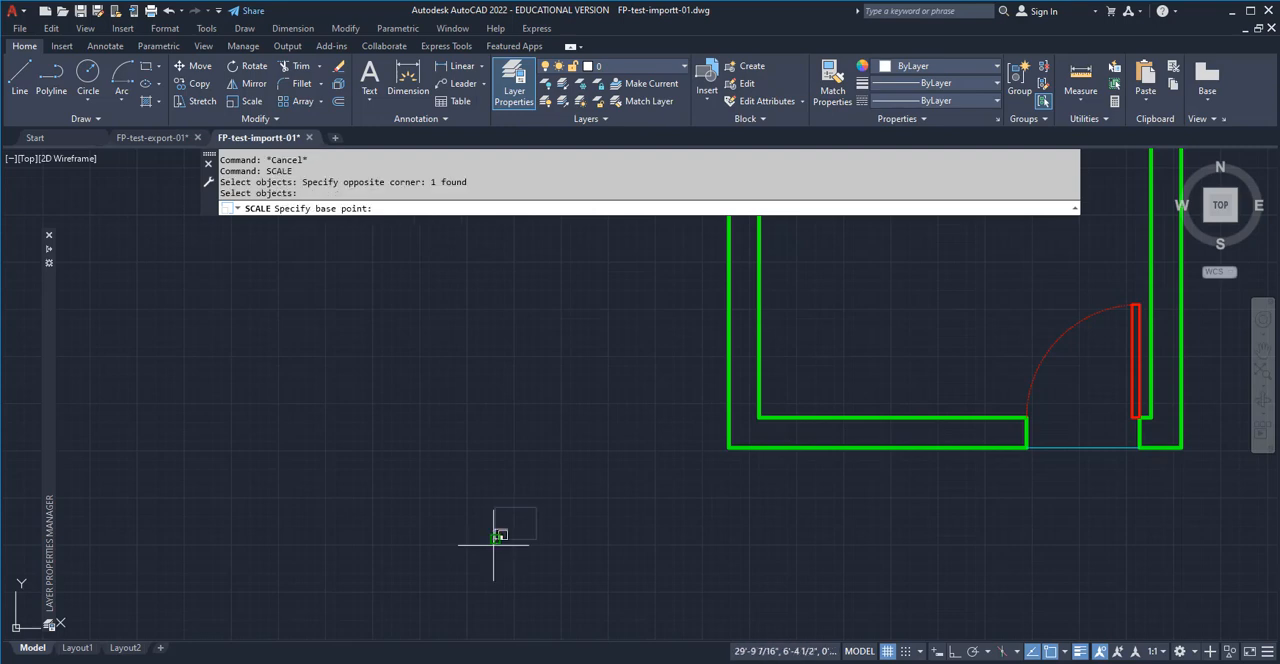
pyautogui.click(494, 538)
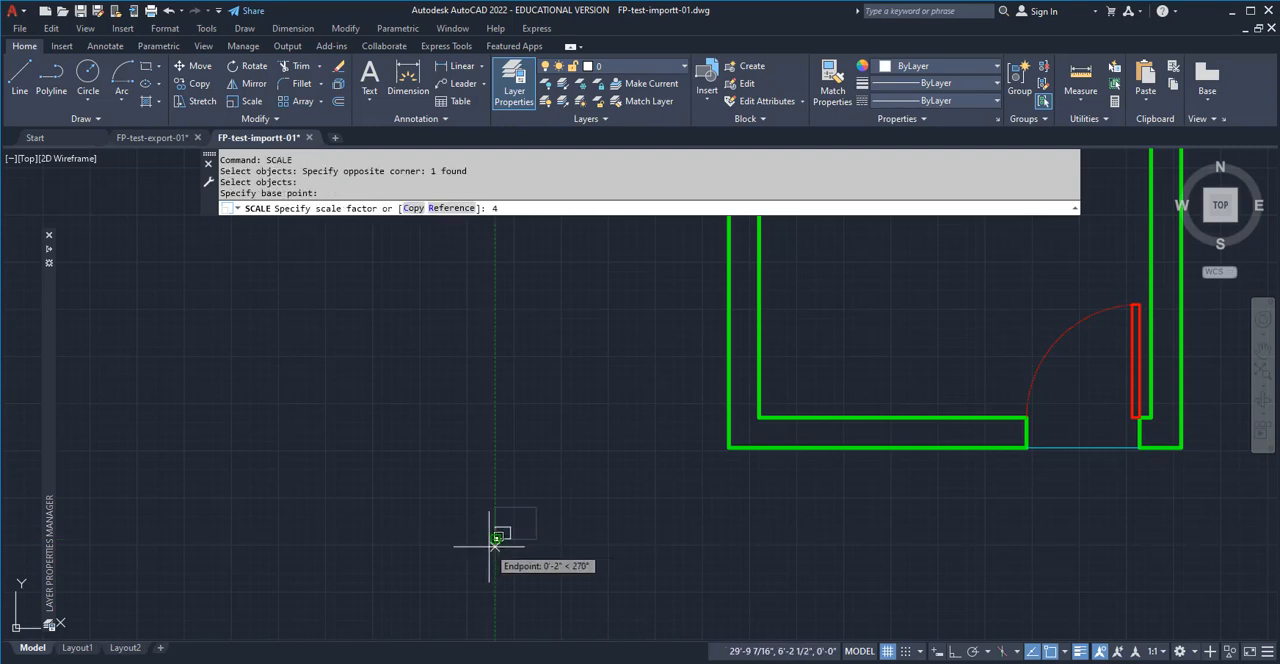
pyautogui.write('8')
pyautogui.press('Return')
pyautogui.scroll(-5, 491, 543)
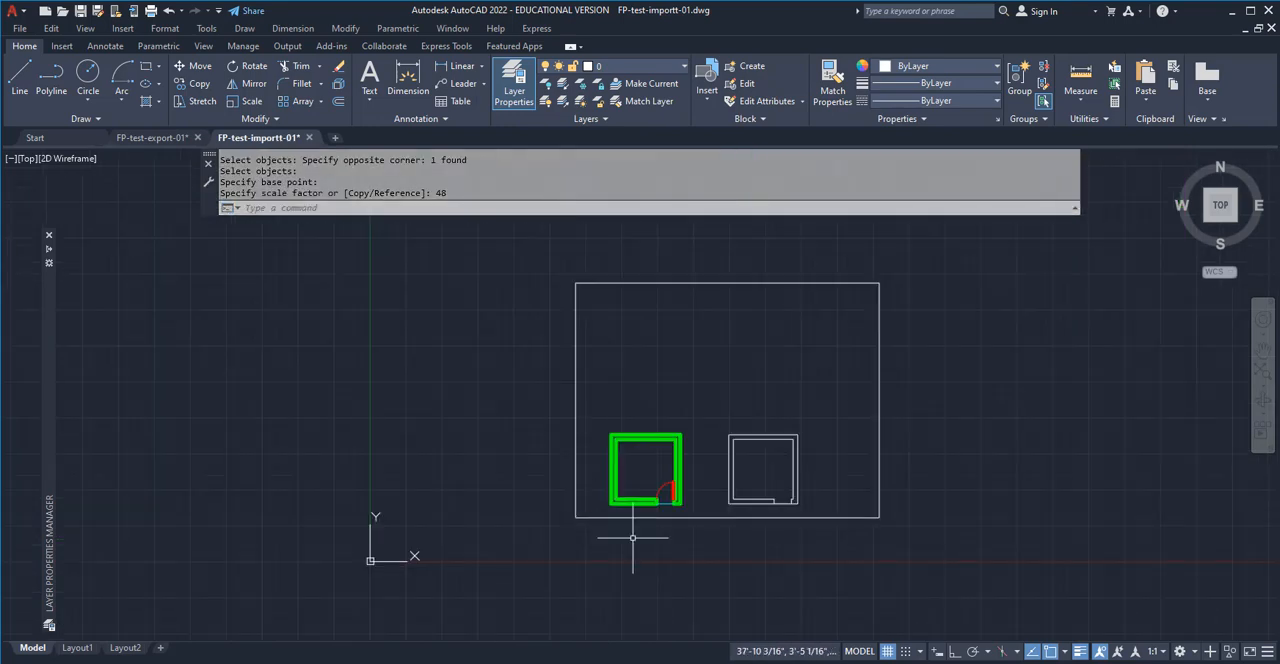
pyautogui.press('Escape')
pyautogui.press('Escape')
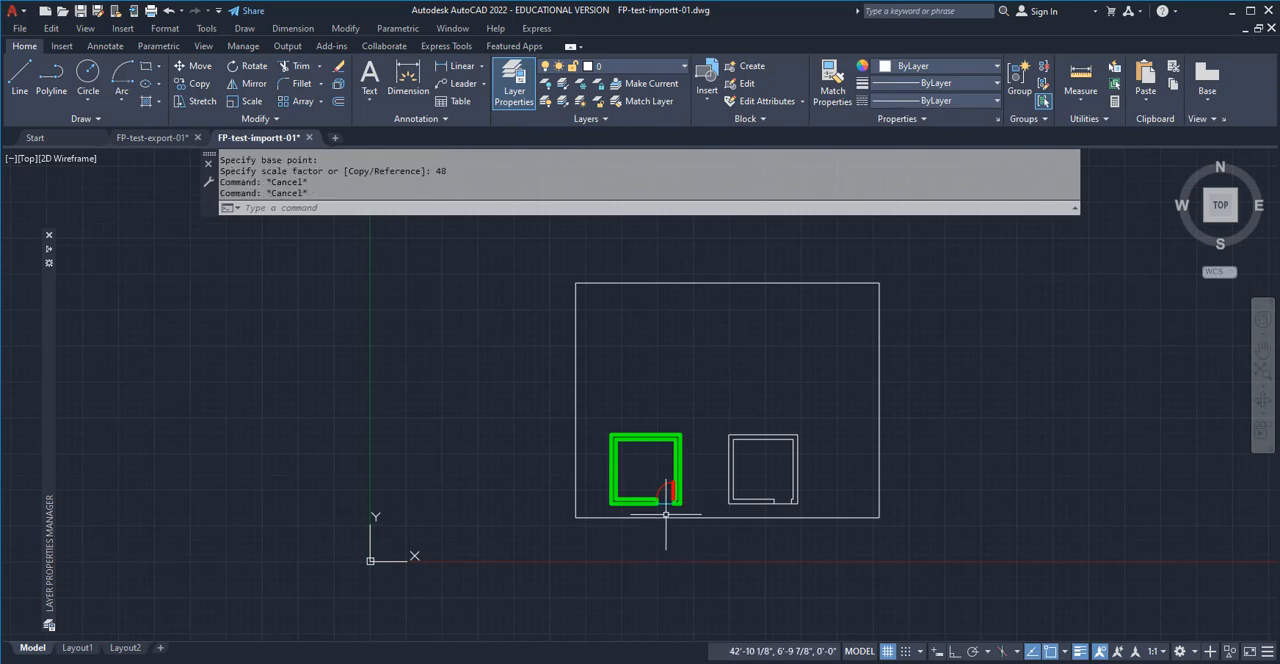
# Undo the scaling of the sheet rectangle by 48
pyautogui.hotkey('ctrl', 'z')
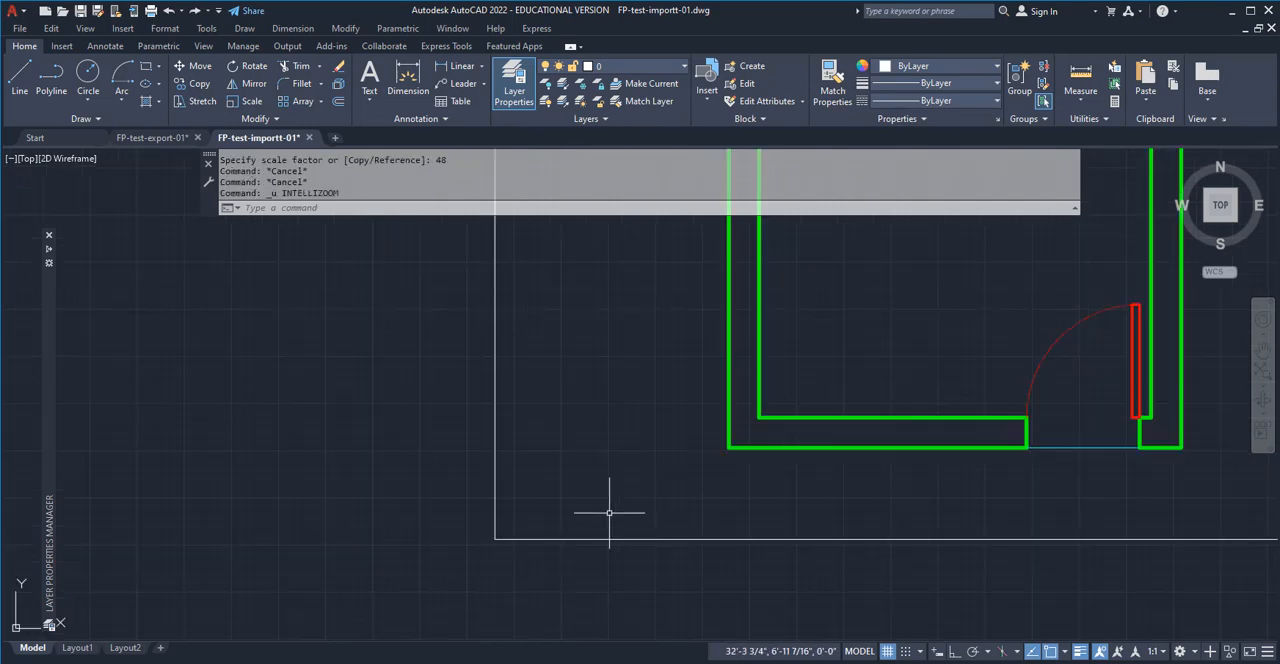
pyautogui.hotkey('ctrl', 'z')
pyautogui.press('Escape')
pyautogui.press('Escape')
# Scale the 11 by 8.5 inch rectangle by a factor of 24 about its lower-left corner
pyautogui.write('s')
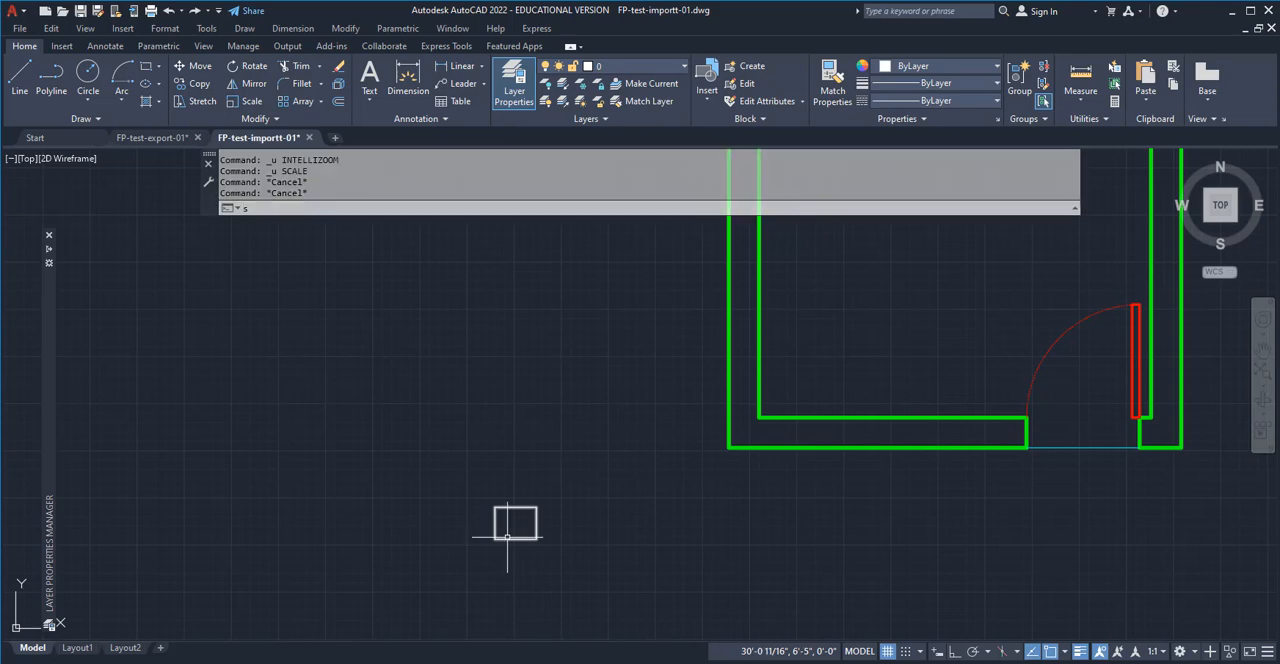
pyautogui.write('cale')
pyautogui.press('Return')
pyautogui.click(517, 543)
pyautogui.click(503, 537)
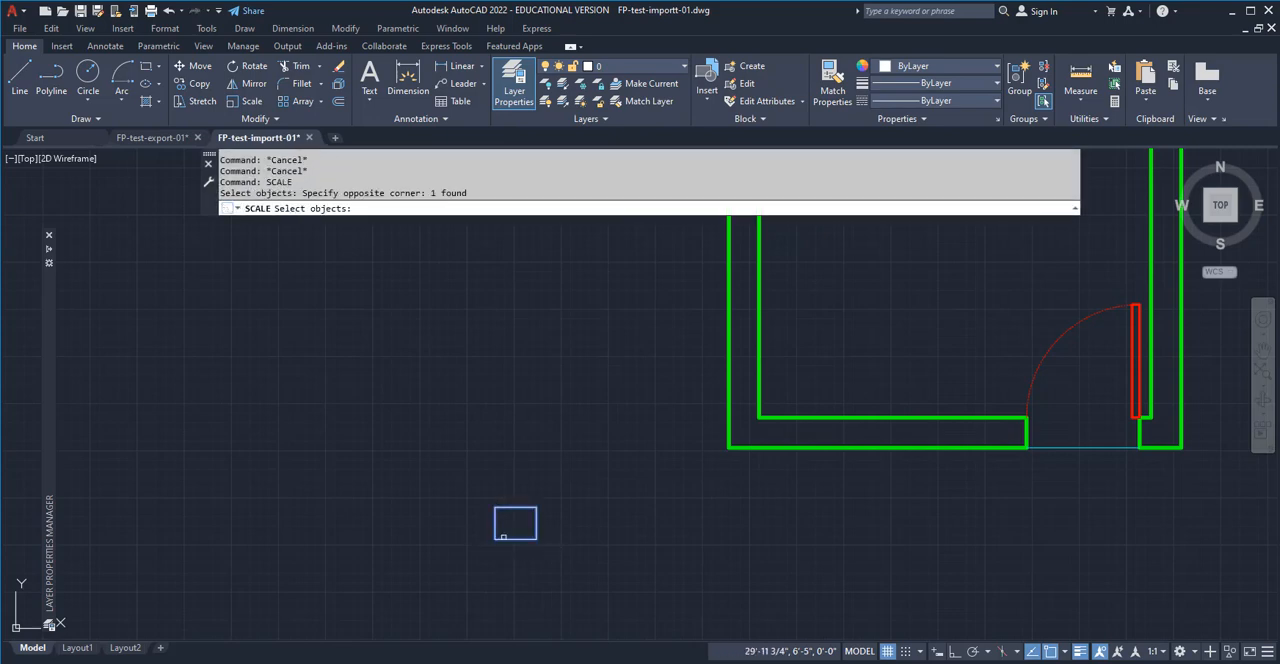
pyautogui.press('Return')
pyautogui.click(494, 539)
pyautogui.write('24')
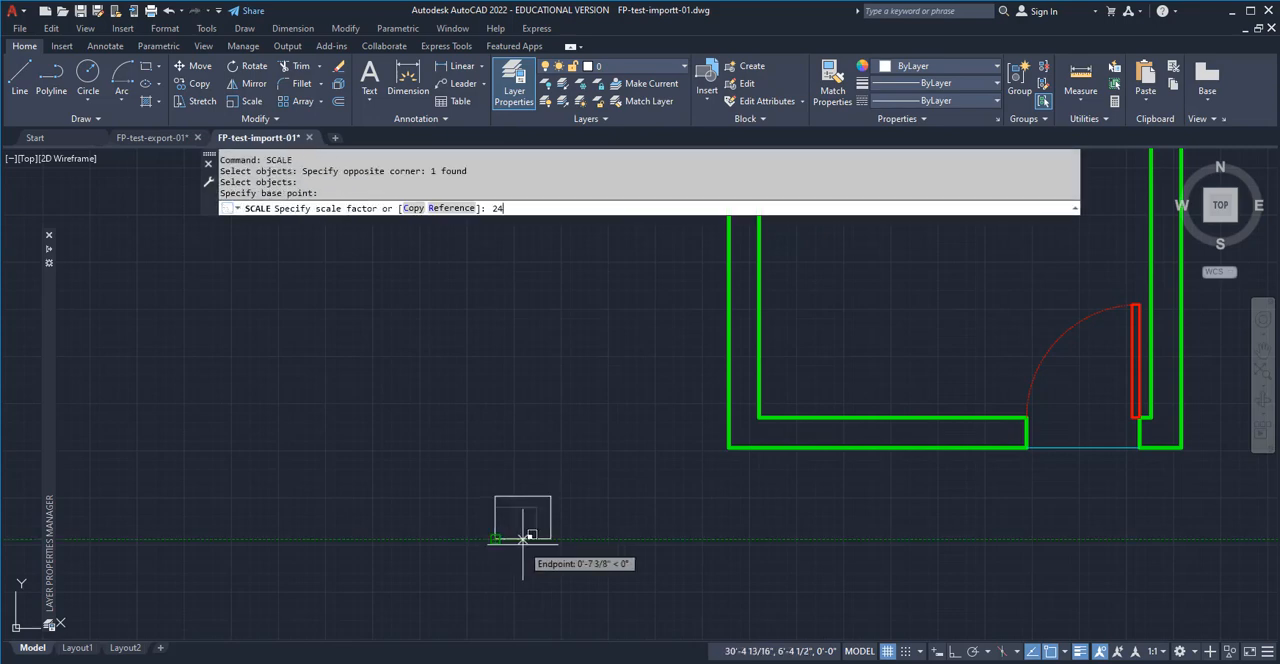
pyautogui.press('Return')
pyautogui.scroll(-5, 600, 522)
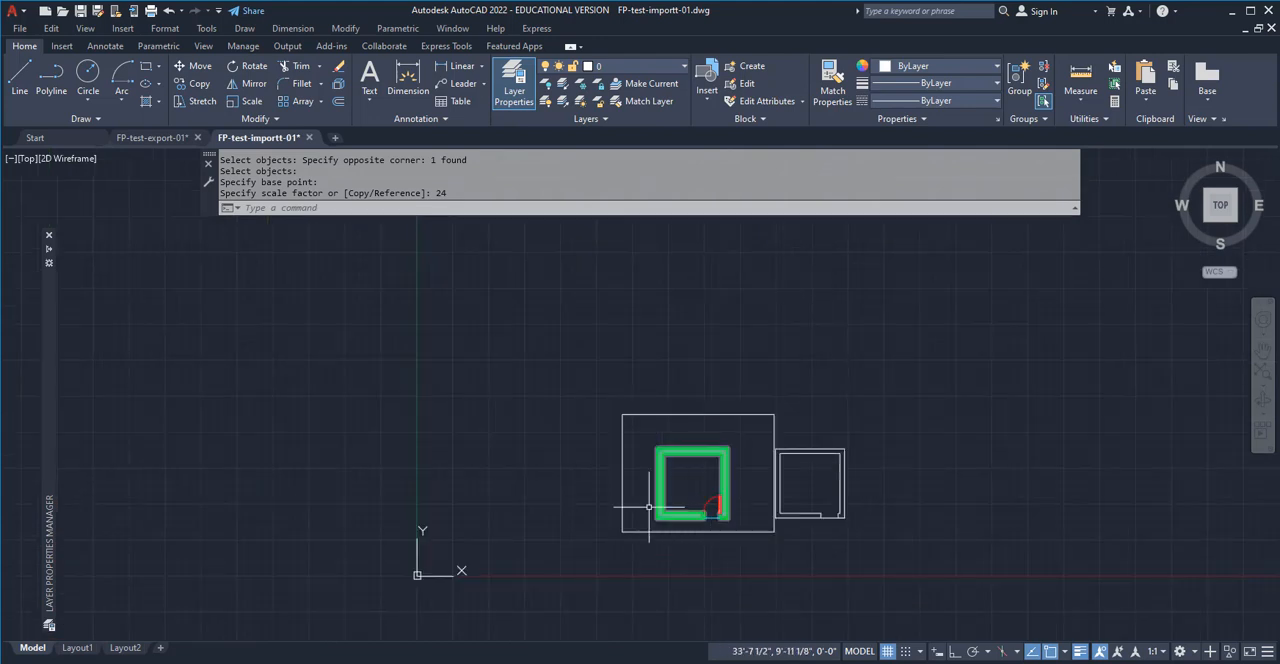
# Move the scaled sheet frame slightly to the left, clear of the white floor plan copy
pyautogui.scroll(1, 640, 528)
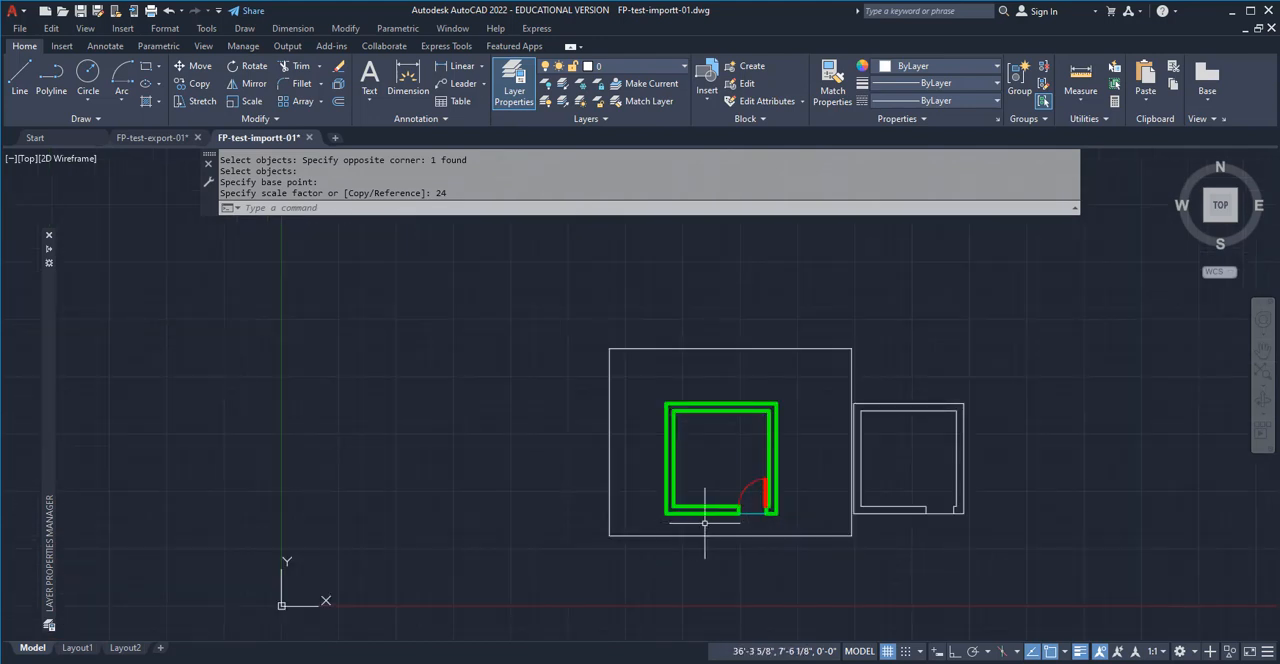
pyautogui.press('Escape')
pyautogui.press('Escape')
pyautogui.write('m')
pyautogui.press('Return')
pyautogui.click(786, 536)
pyautogui.click(779, 533)
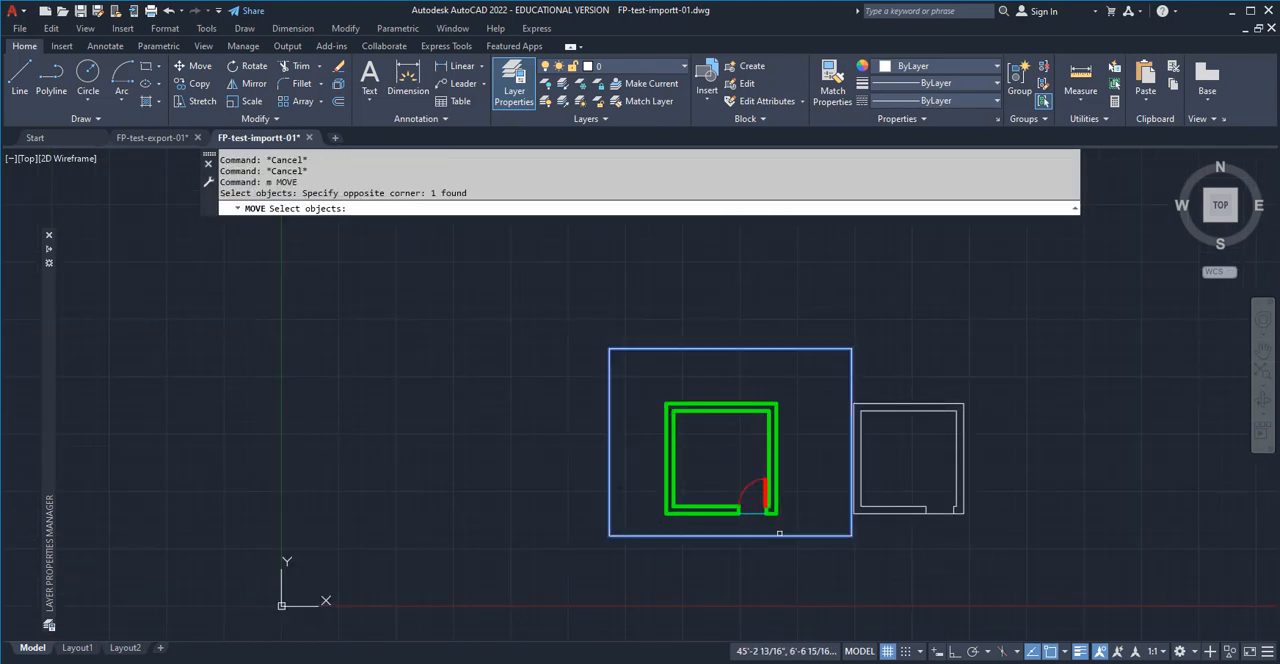
pyautogui.press('Return')
pyautogui.click(787, 572)
pyautogui.click(770, 575)
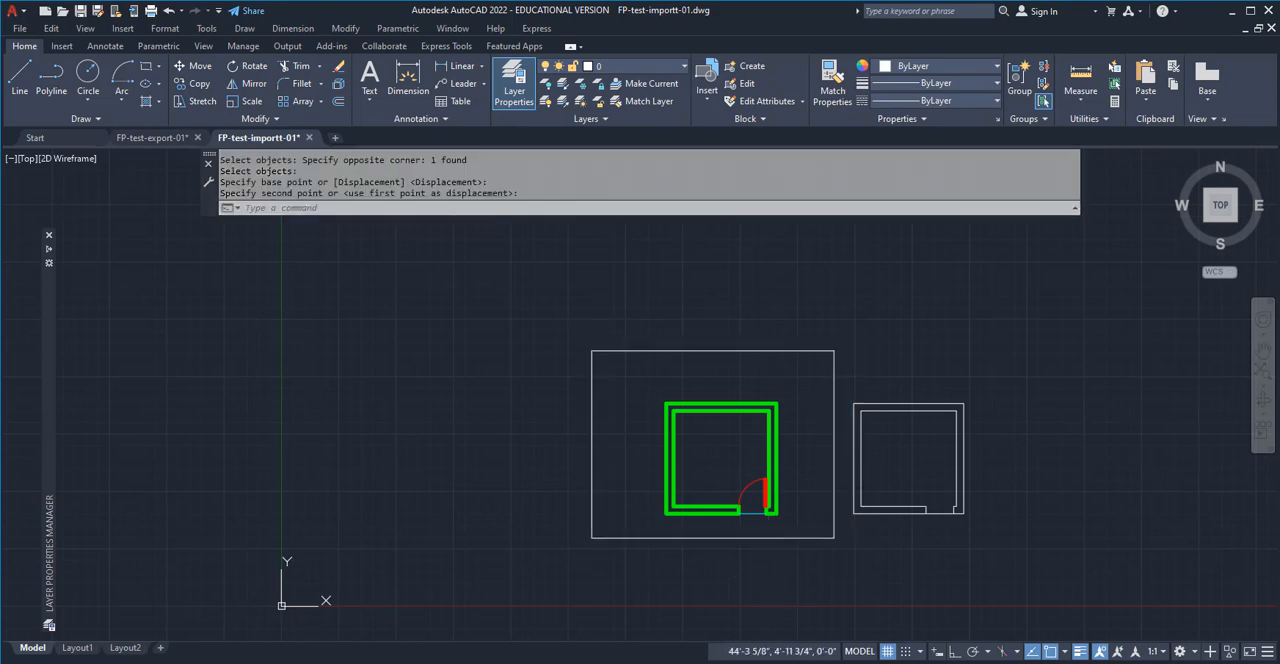
# Shift the sheet frame slightly down and right to center it around the green floor plan
pyautogui.press('Return')
pyautogui.click(660, 344)
pyautogui.click(651, 357)
pyautogui.press('Return')
pyautogui.click(795, 326)
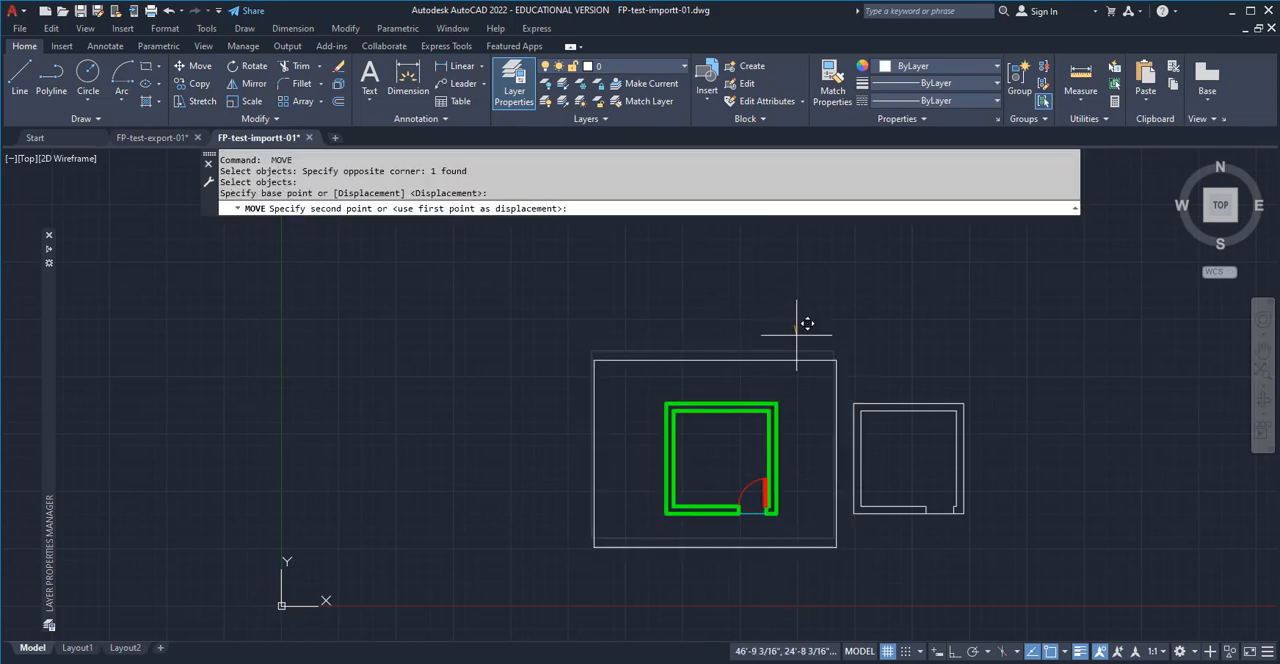
pyautogui.press('Escape')
pyautogui.press('Escape')
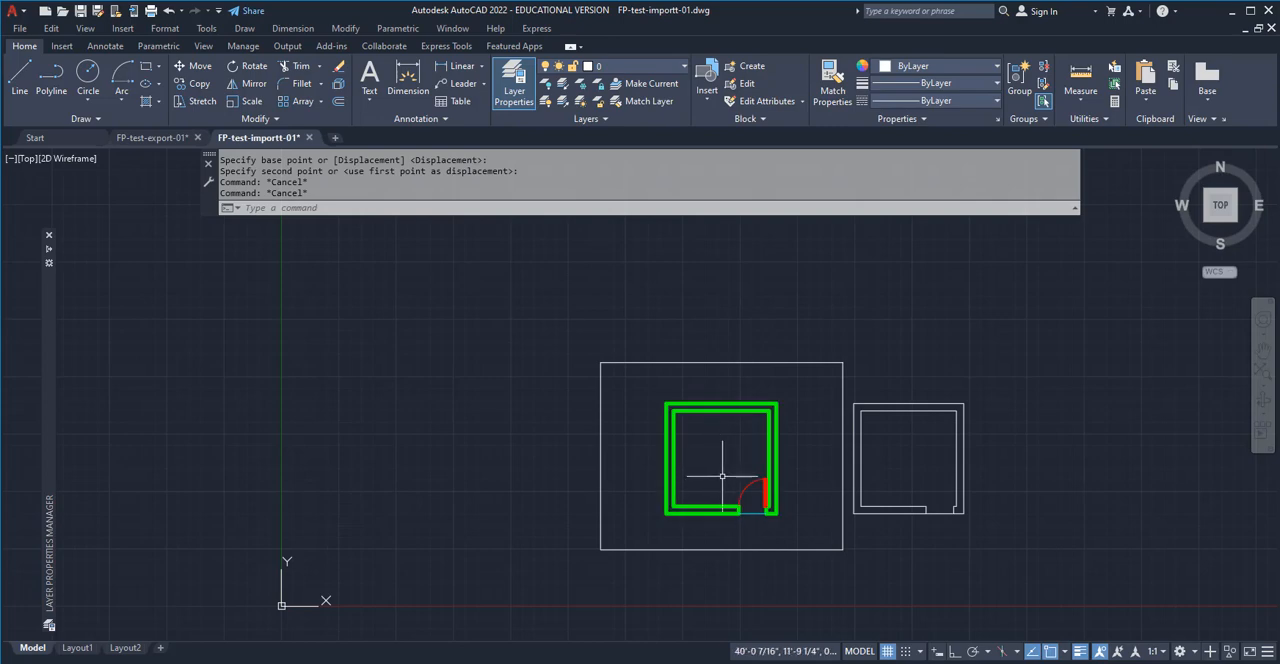
pyautogui.press('Escape')
pyautogui.press('Escape')
# Start a single-sheet plot of the model and assign the monochrome.ctb plot style table to all layouts
pyautogui.write('pl')
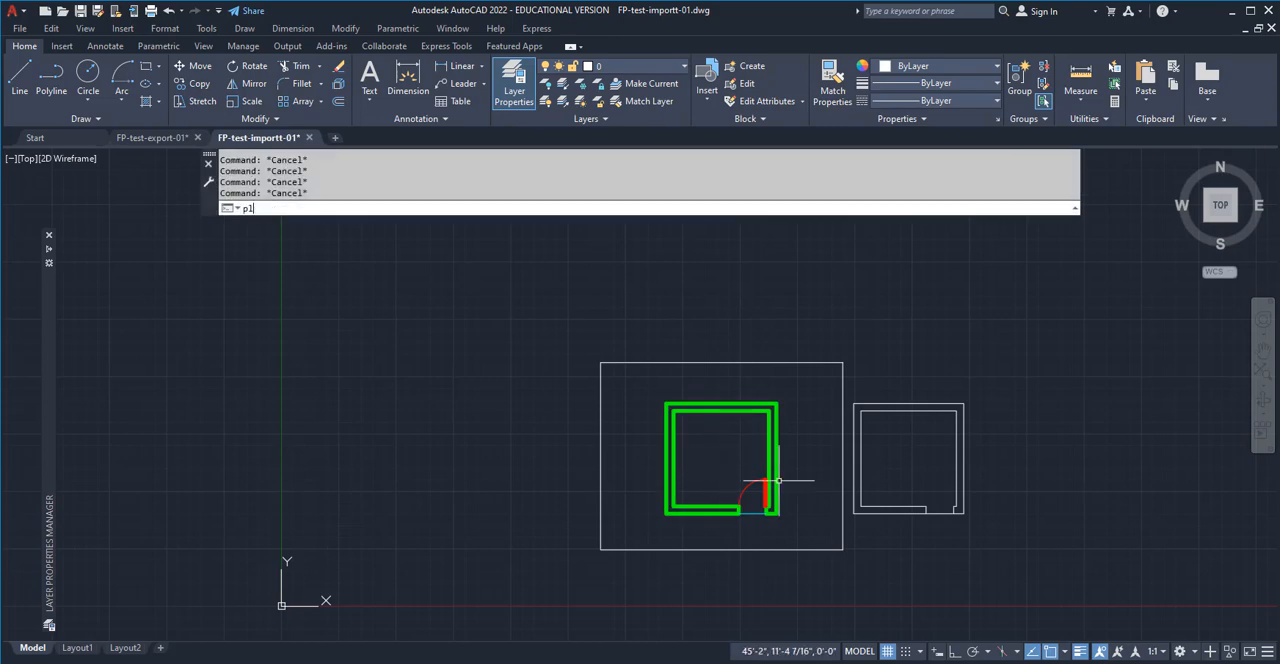
pyautogui.write('ot')
pyautogui.press('Return')
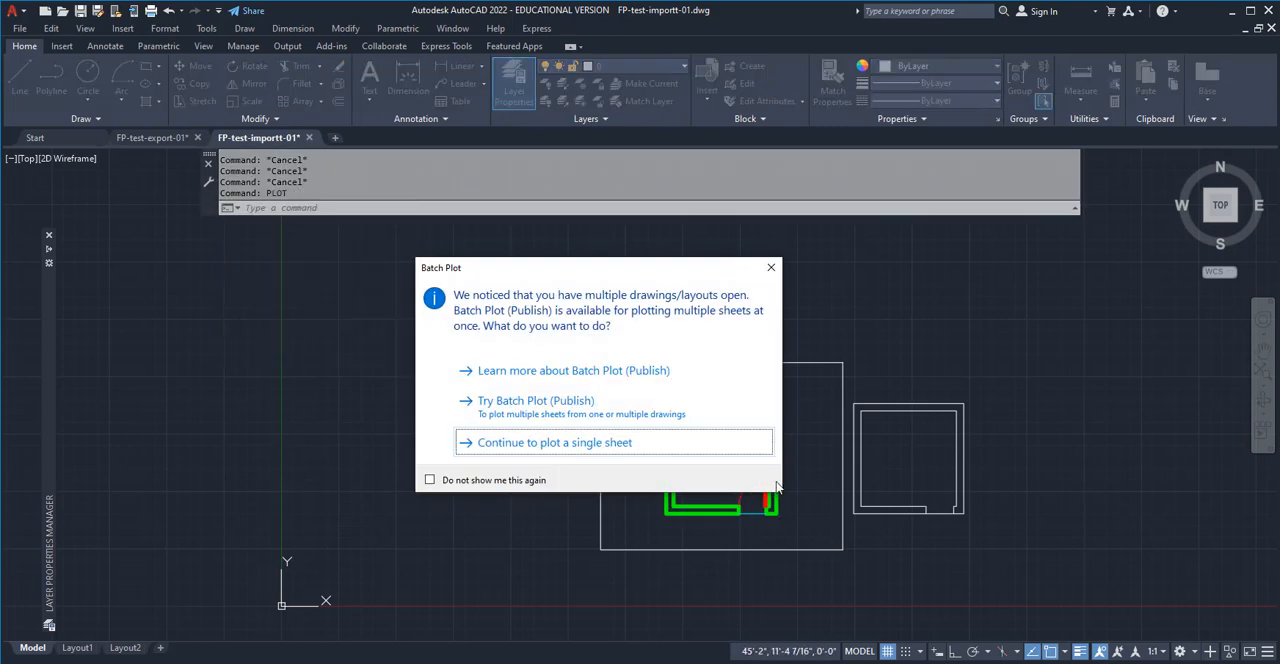
pyautogui.click(537, 444)
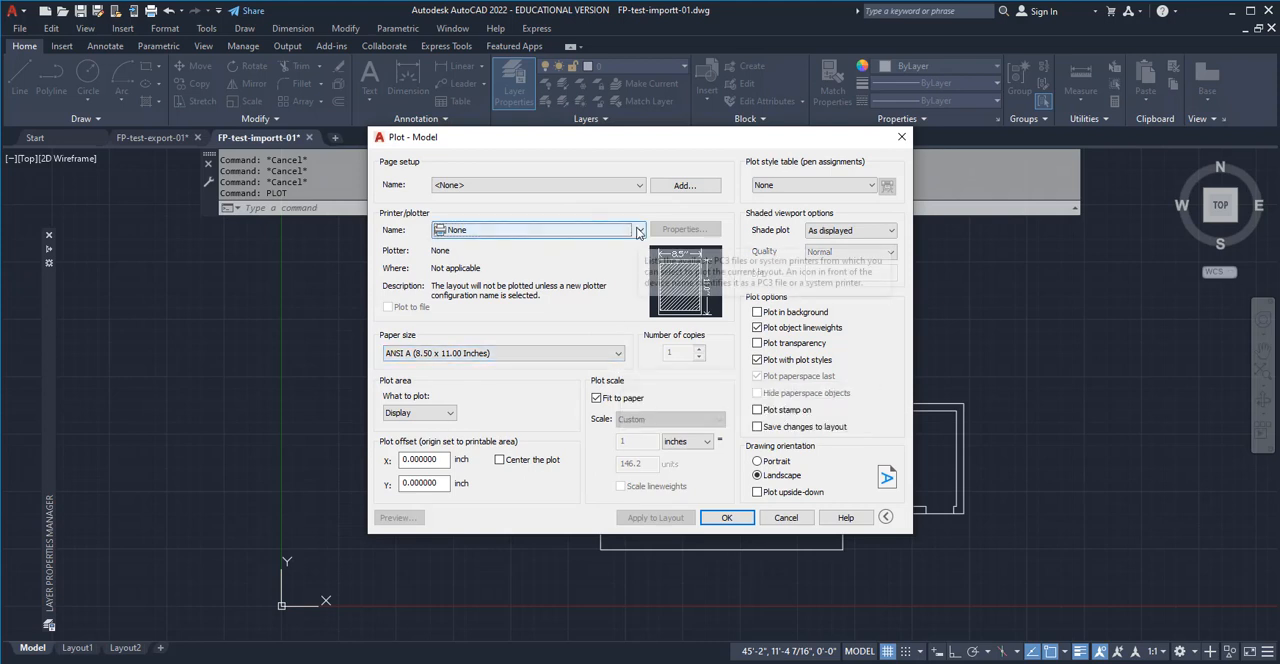
pyautogui.click(864, 187)
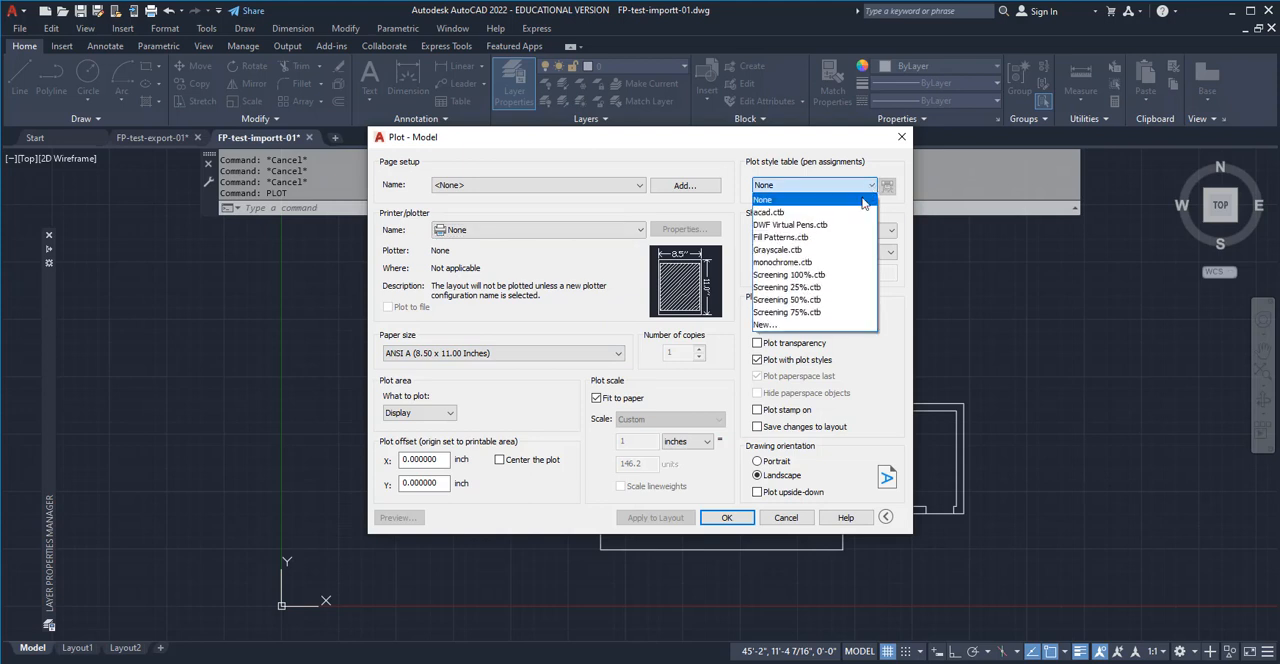
pyautogui.click(830, 262)
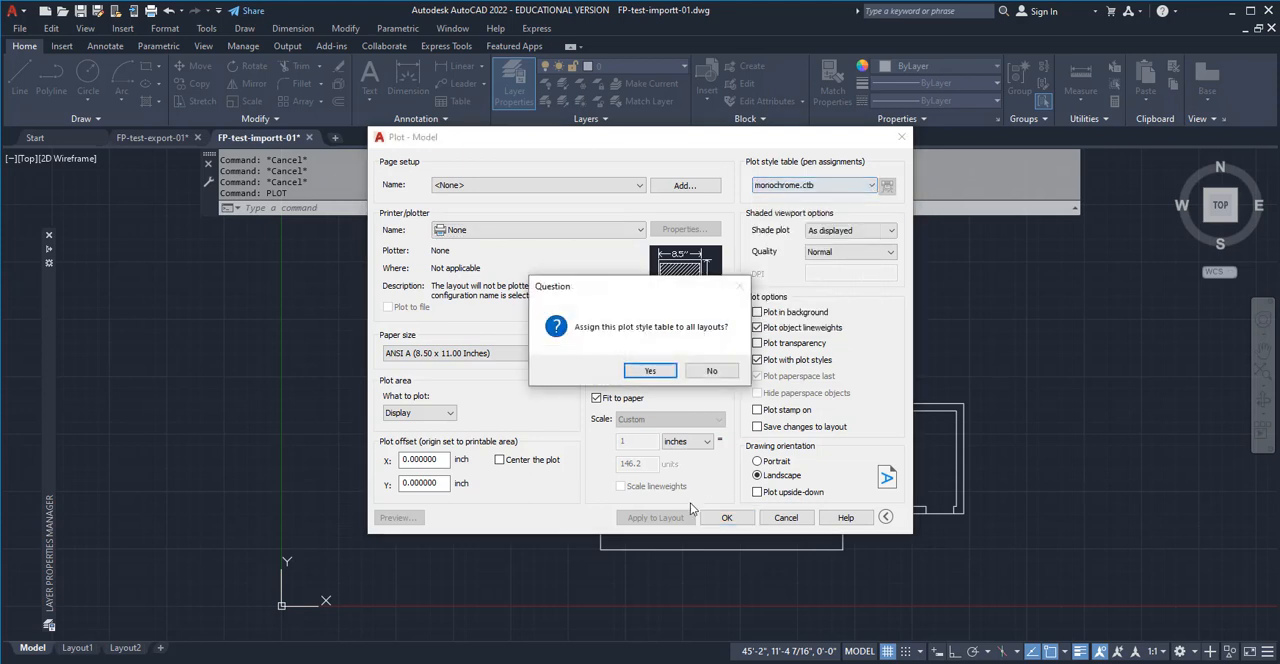
pyautogui.click(659, 372)
# Center the plot and set the plot area to a window spanning opposite corners of the sheet frame
pyautogui.click(499, 459)
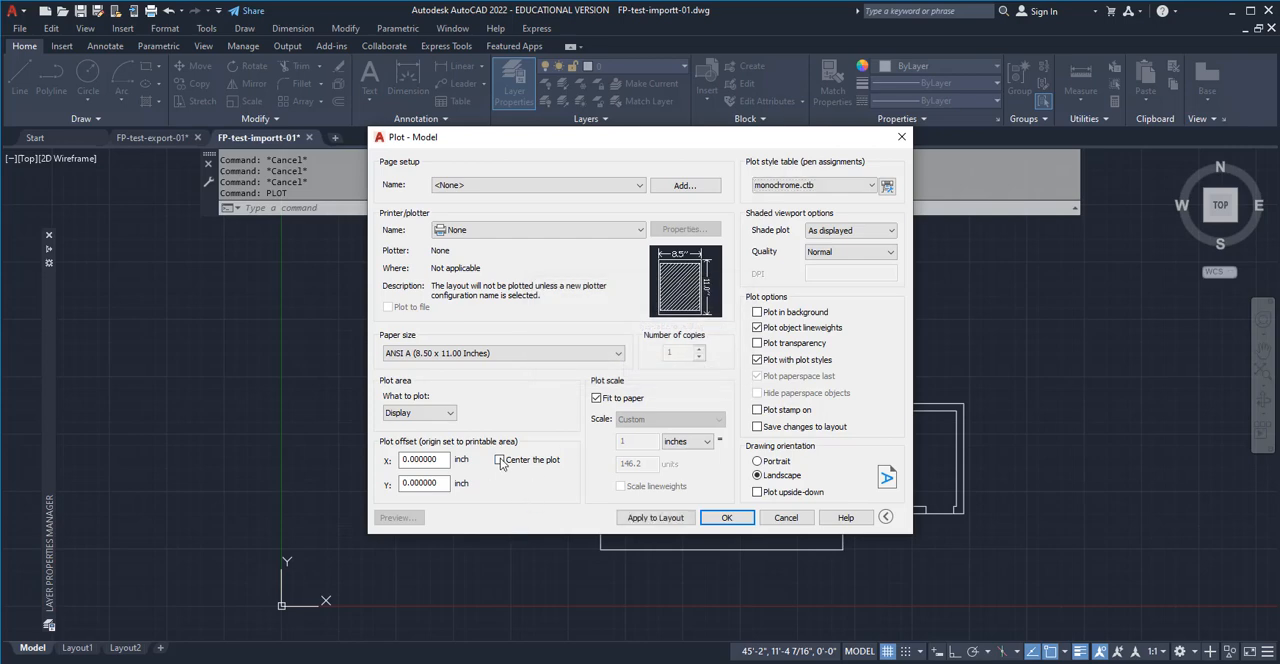
pyautogui.click(420, 413)
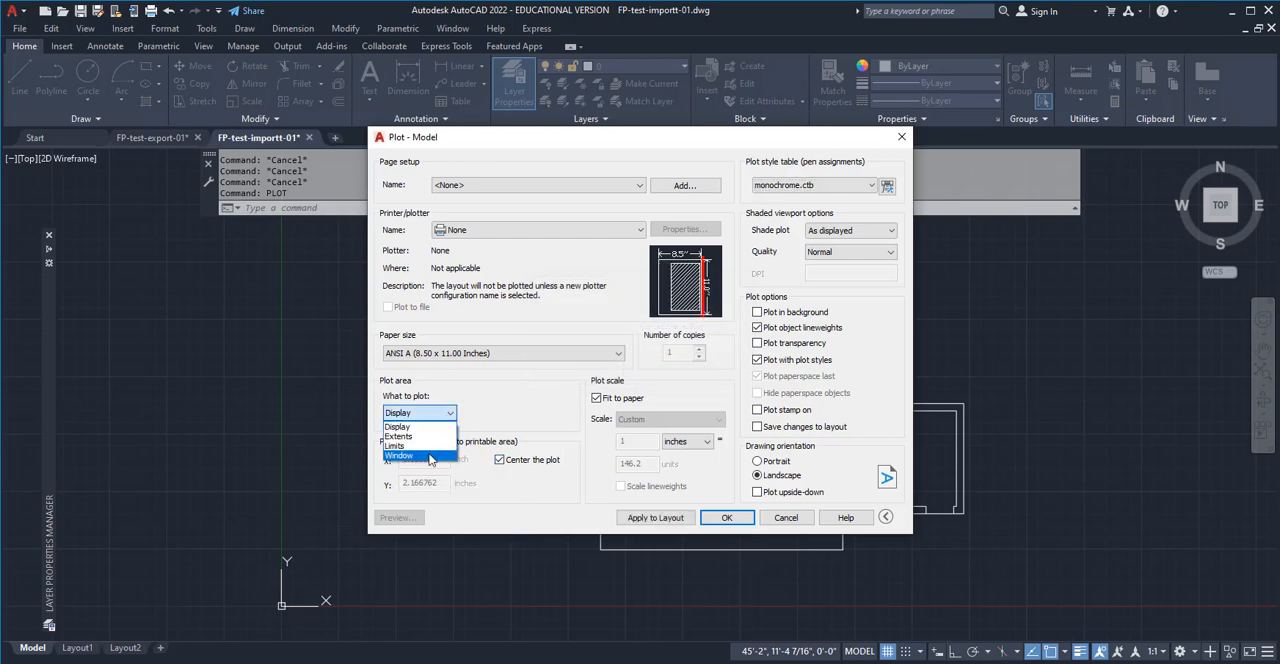
pyautogui.click(431, 459)
pyautogui.click(600, 549)
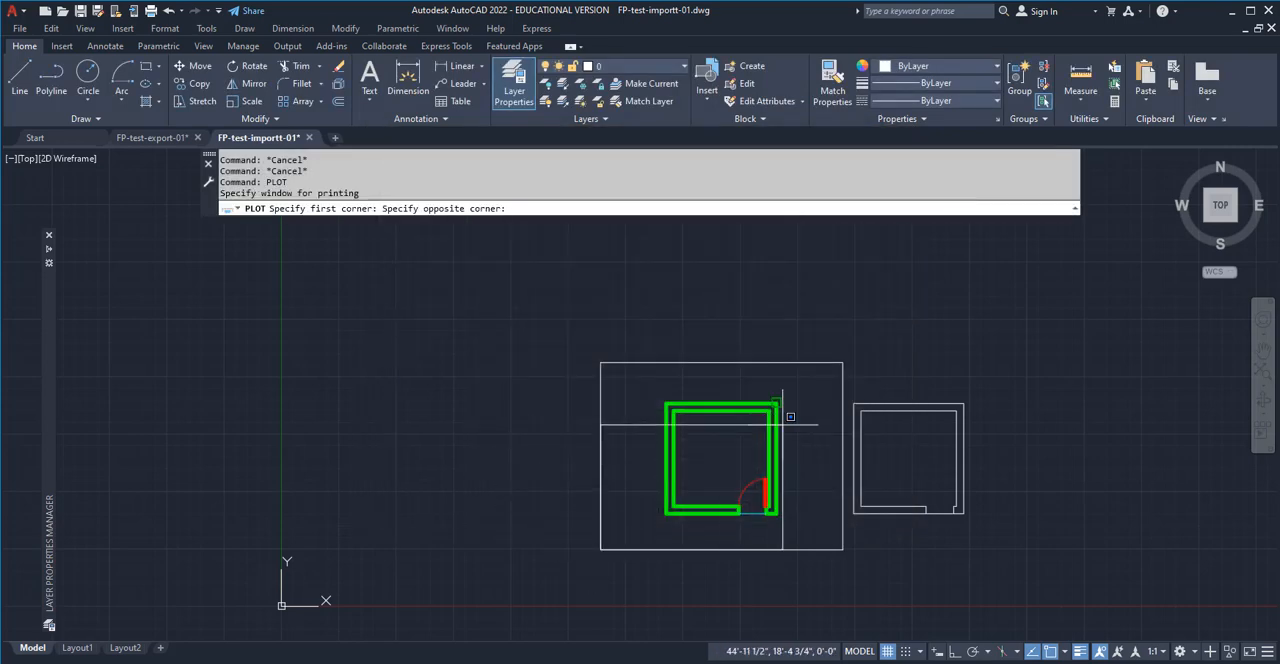
pyautogui.click(844, 360)
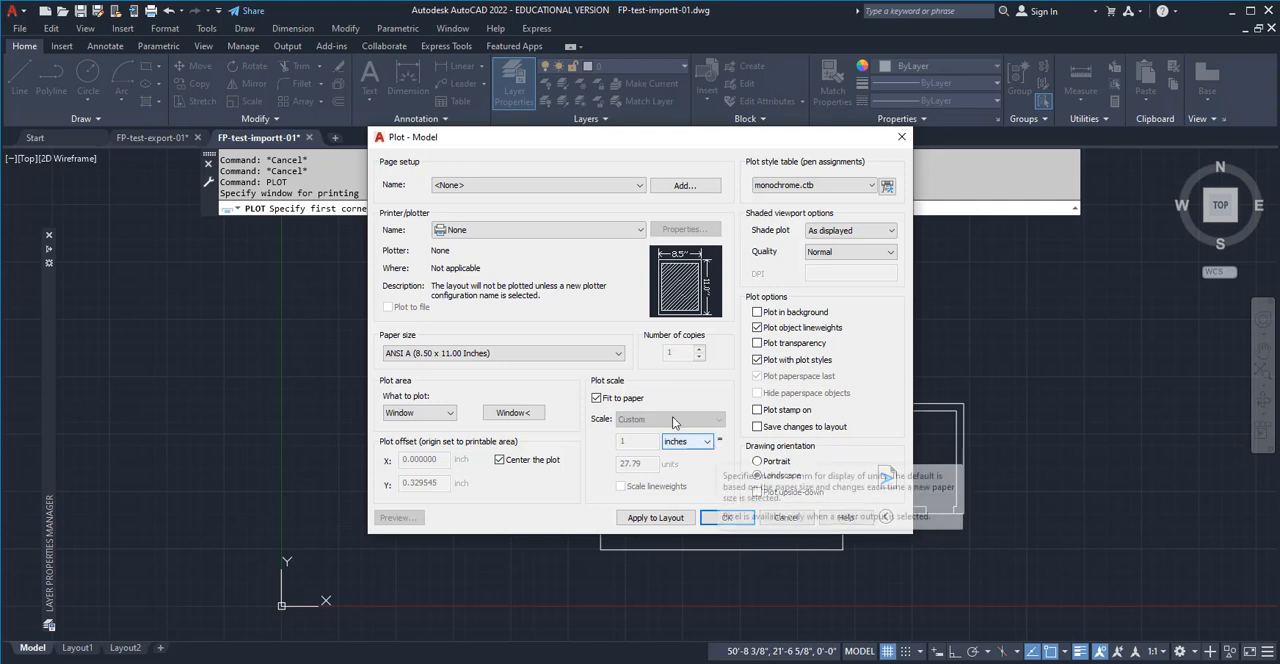
# Turn off Fit to paper, set the plot scale to 1/2" = 1'-0" and apply the settings to the layout
pyautogui.click(597, 398)
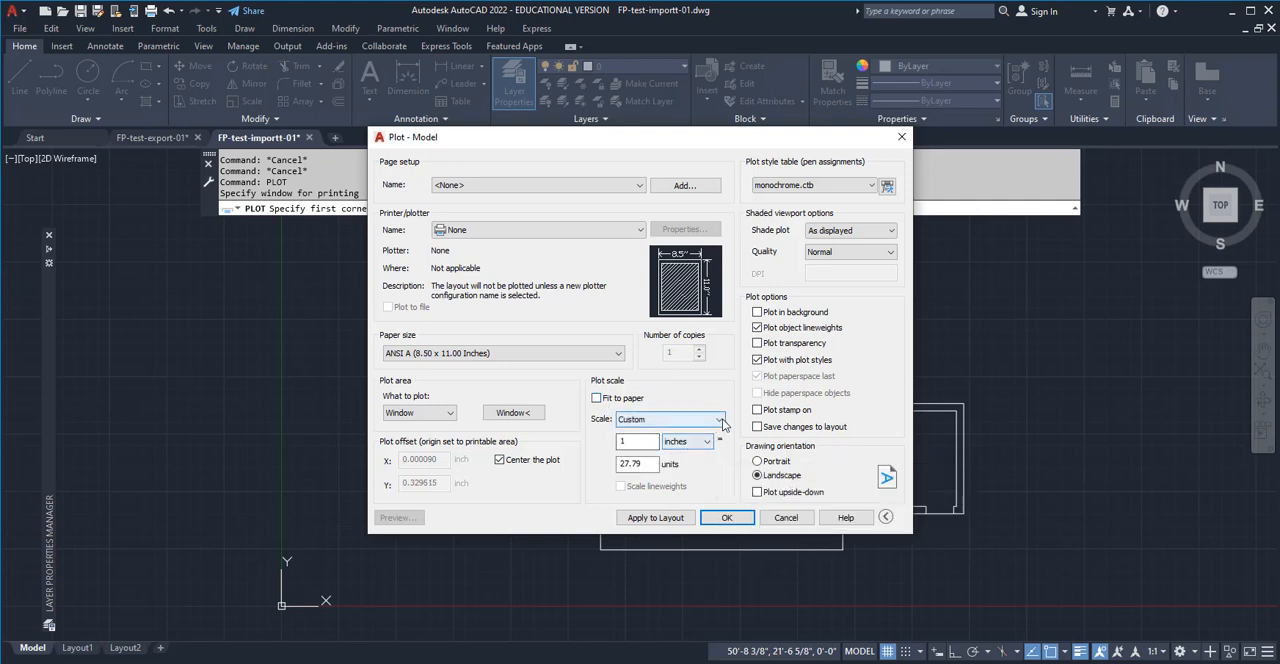
pyautogui.click(719, 424)
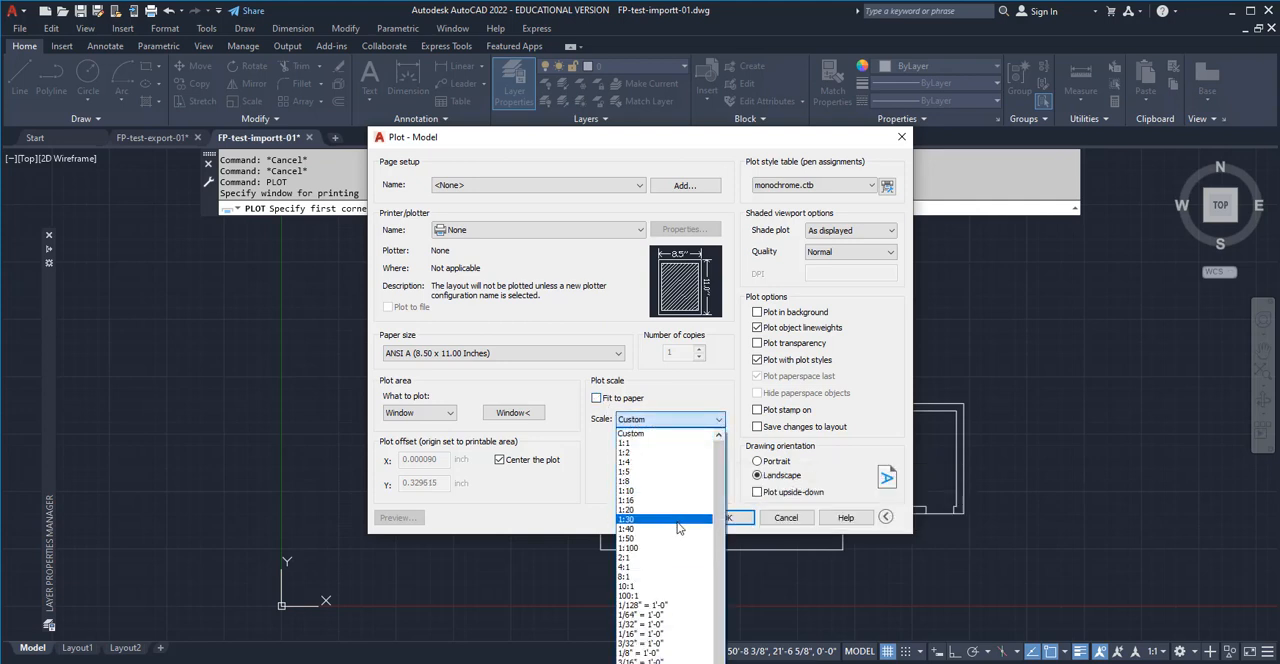
pyautogui.scroll(-1, 678, 651)
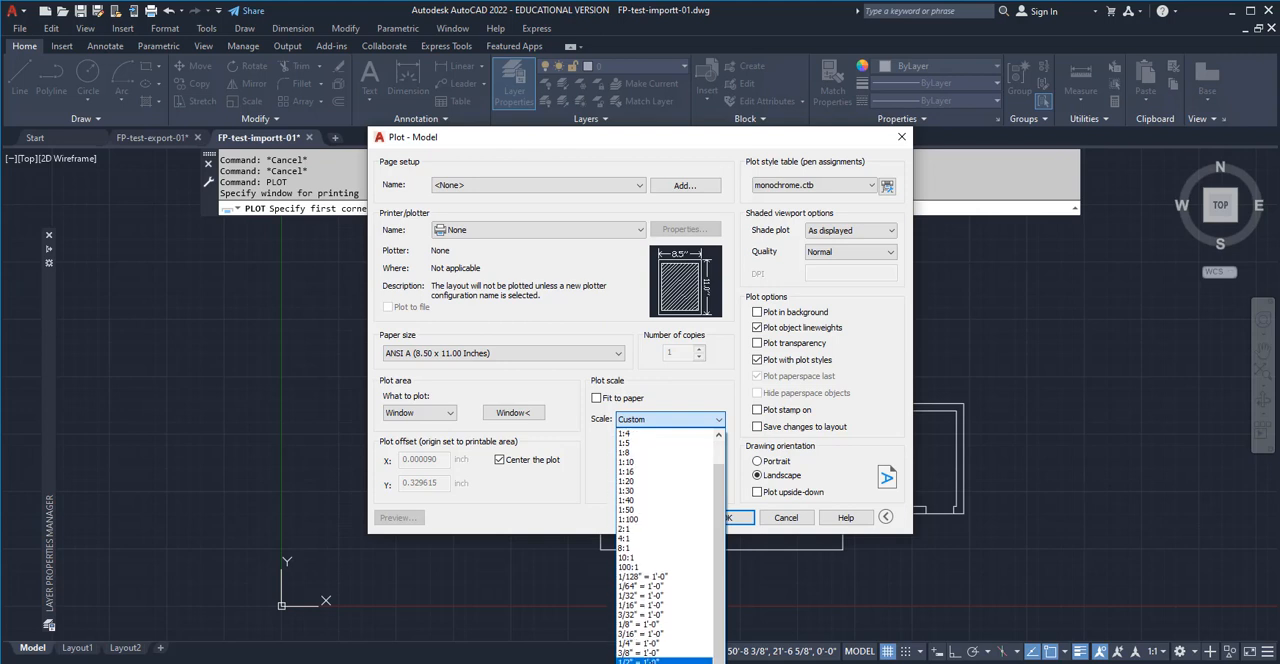
pyautogui.click(665, 660)
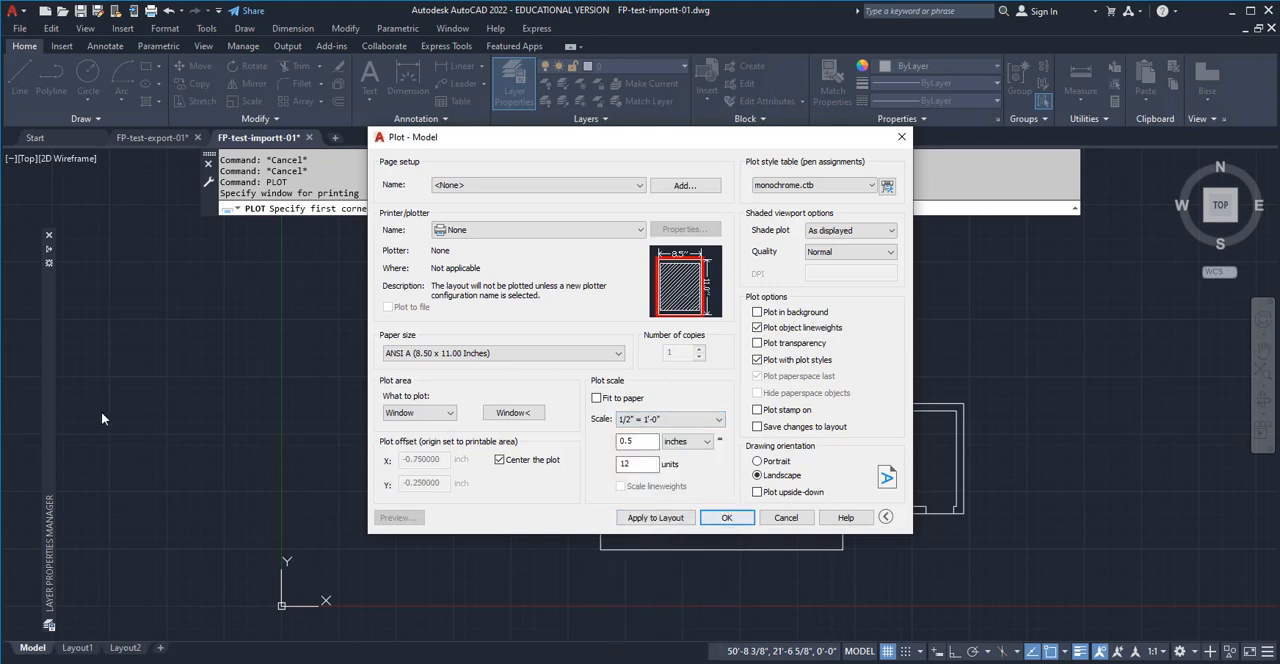
pyautogui.click(655, 517)
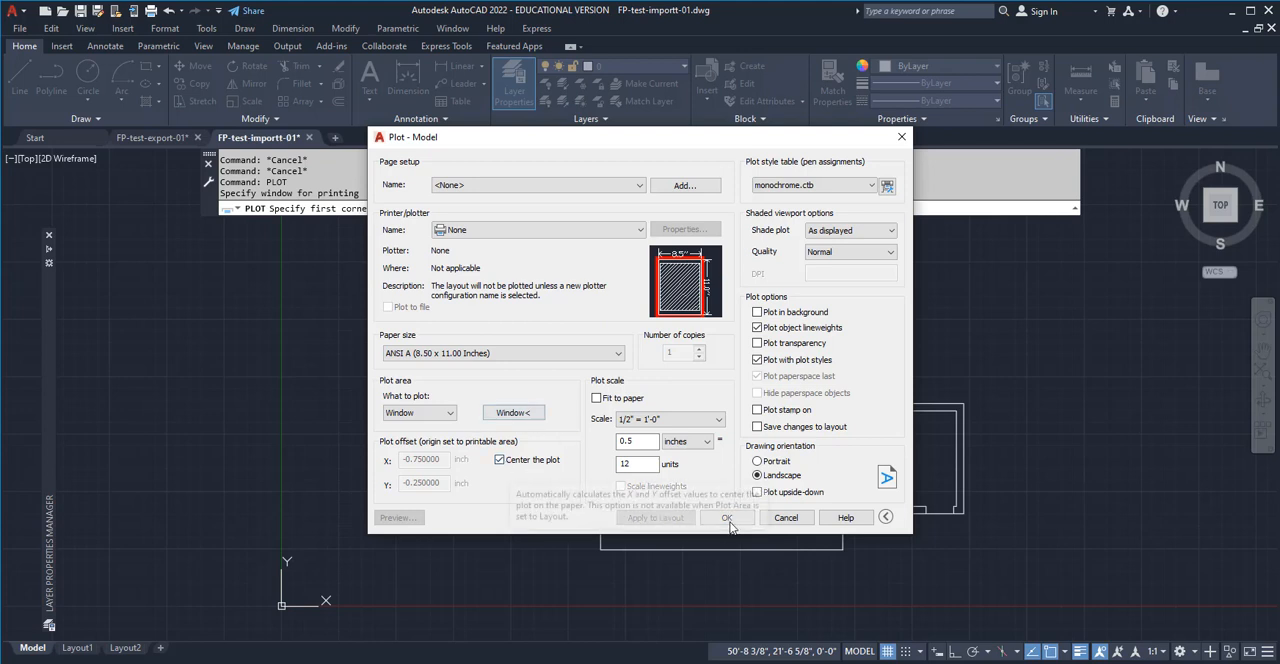
# Try to plot the sheet without a plot device and check the available page setups
pyautogui.click(727, 518)
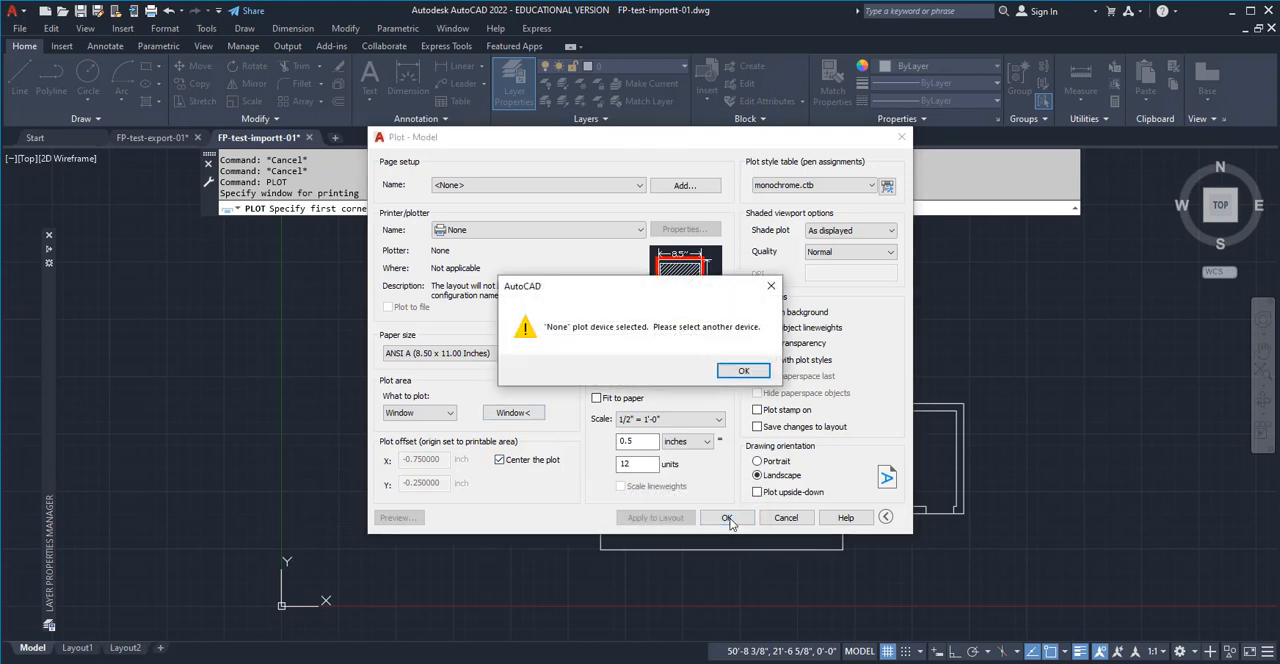
pyautogui.click(740, 370)
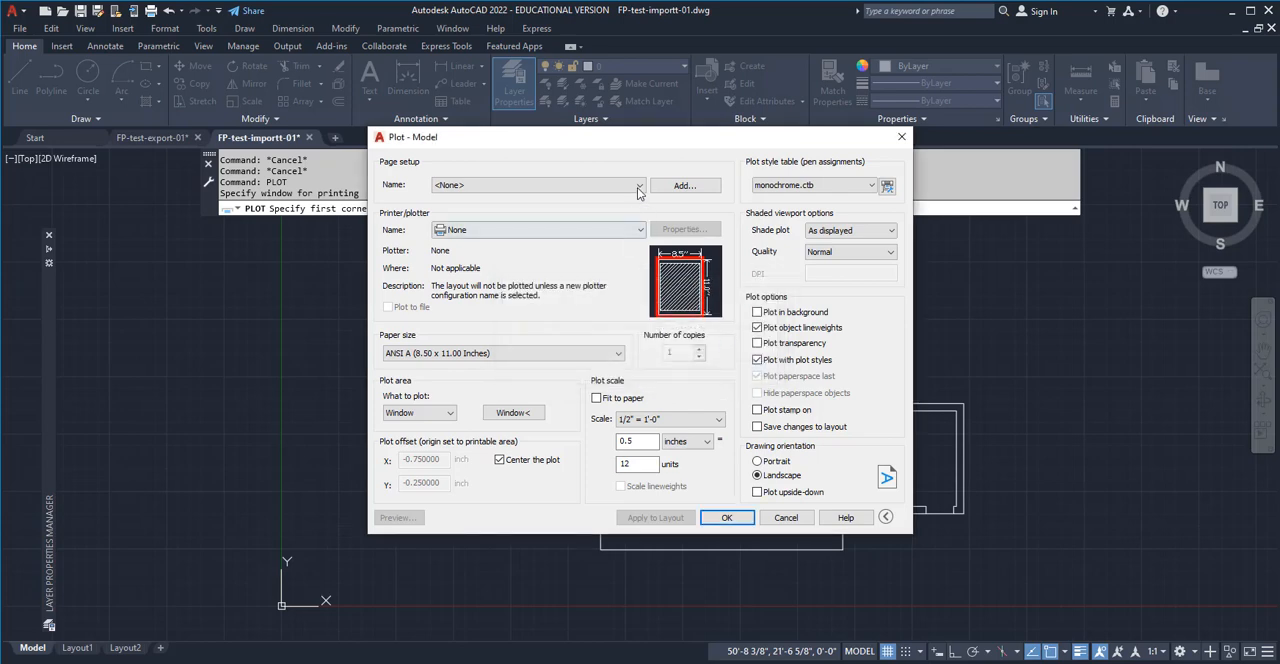
pyautogui.click(639, 187)
pyautogui.click(637, 199)
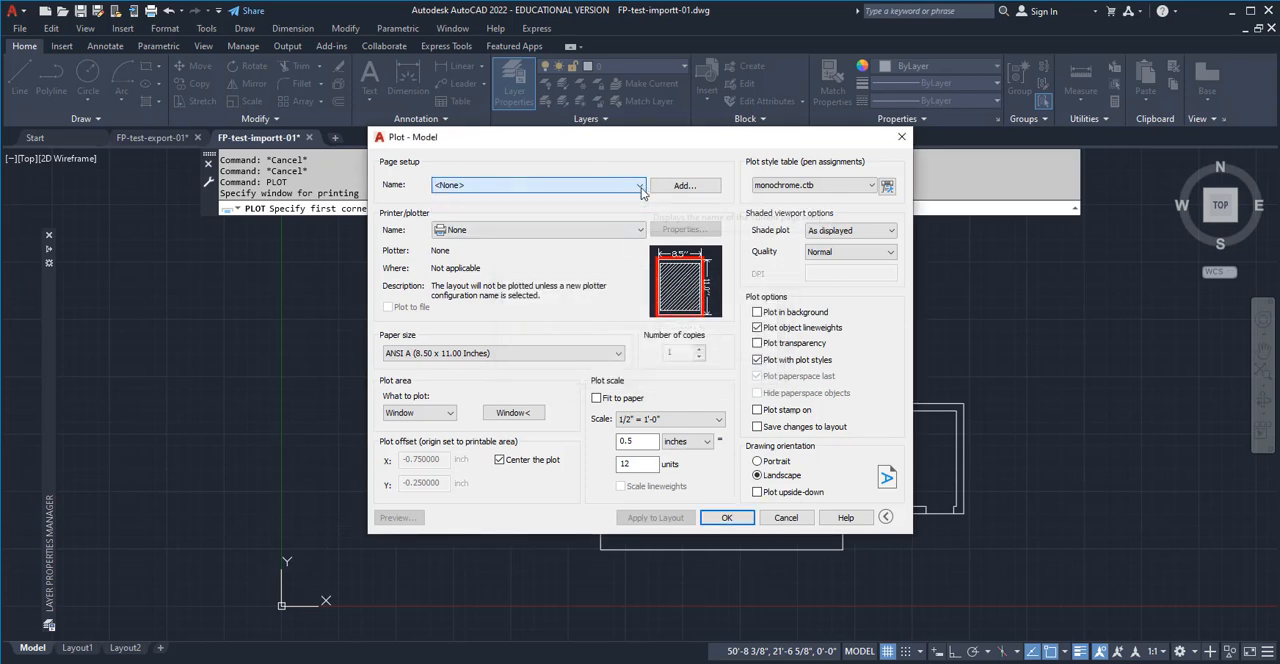
# Choose AutoCAD PDF (General Documentation).pc3 as the plotter for the model plot
pyautogui.click(639, 230)
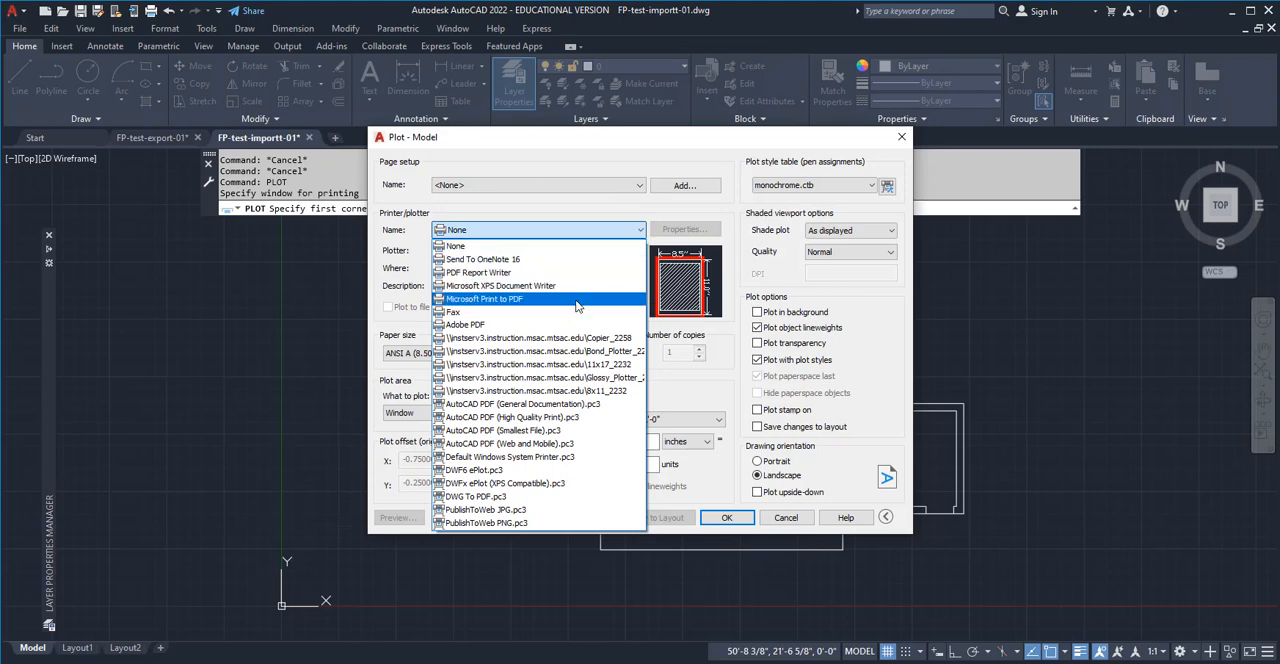
pyautogui.click(548, 404)
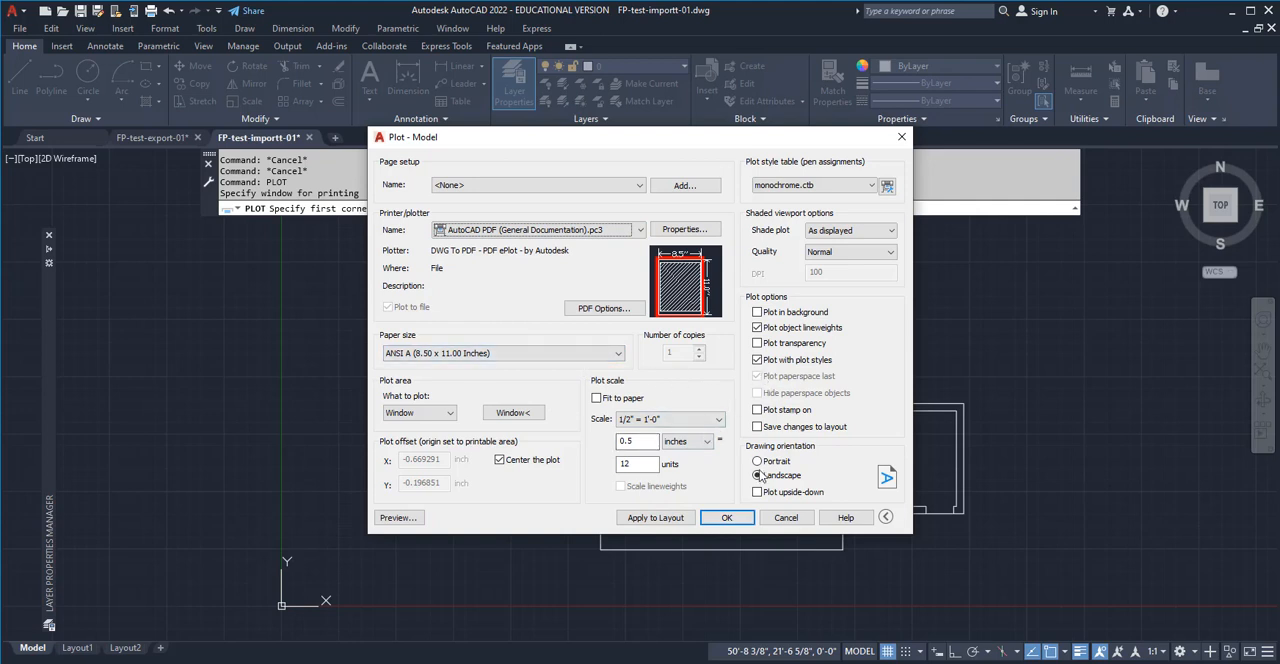
pyautogui.click(726, 518)
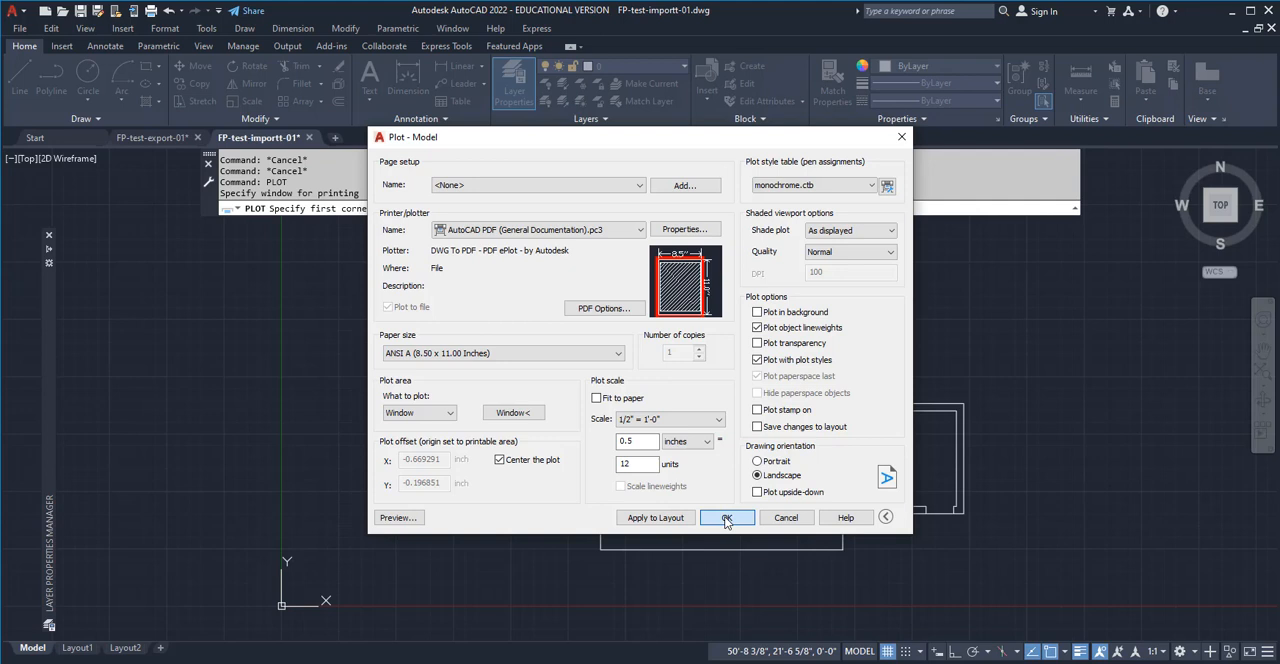
# Preview the plot, accepting the differing annotation scale, and examine the wall and door lineweights and the door swing's linetype
pyautogui.click(396, 518)
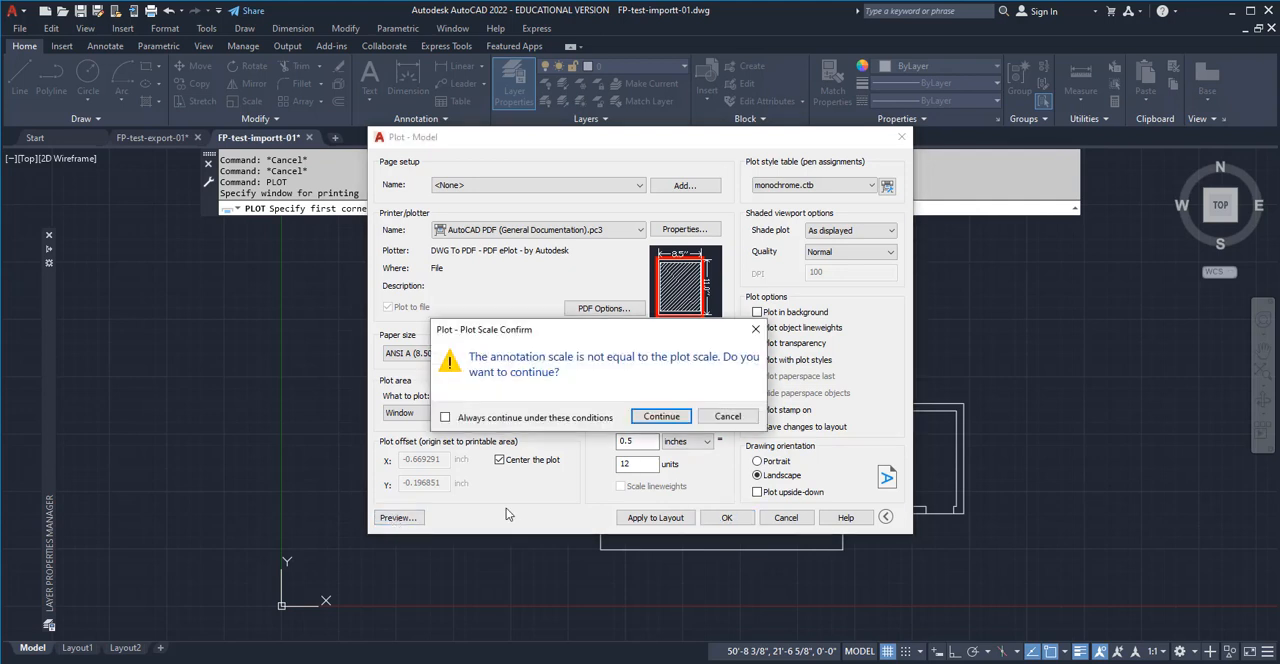
pyautogui.click(661, 417)
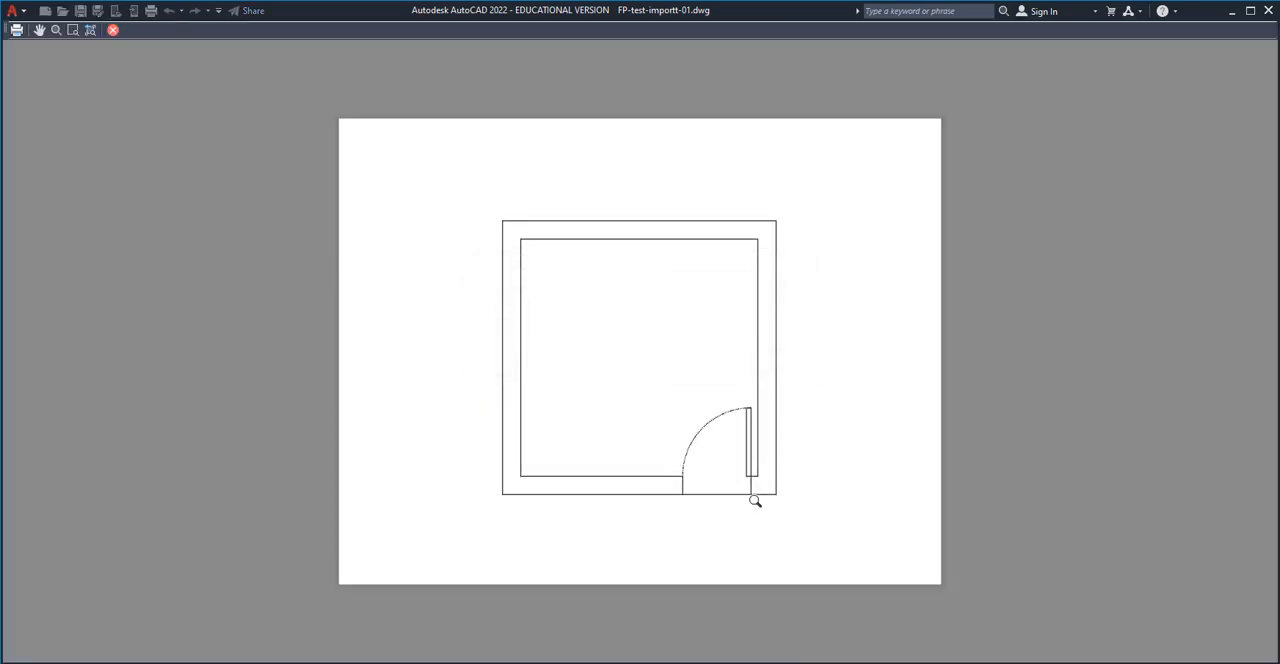
pyautogui.scroll(6, 755, 501)
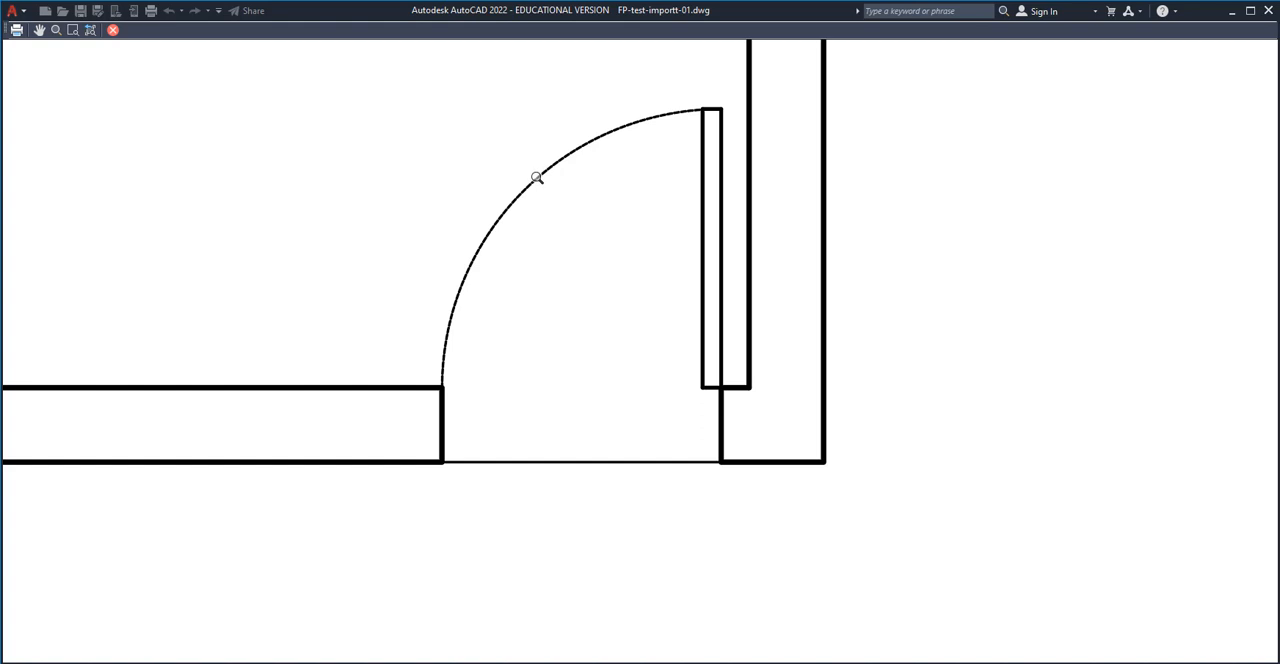
pyautogui.scroll(-4, 600, 300)
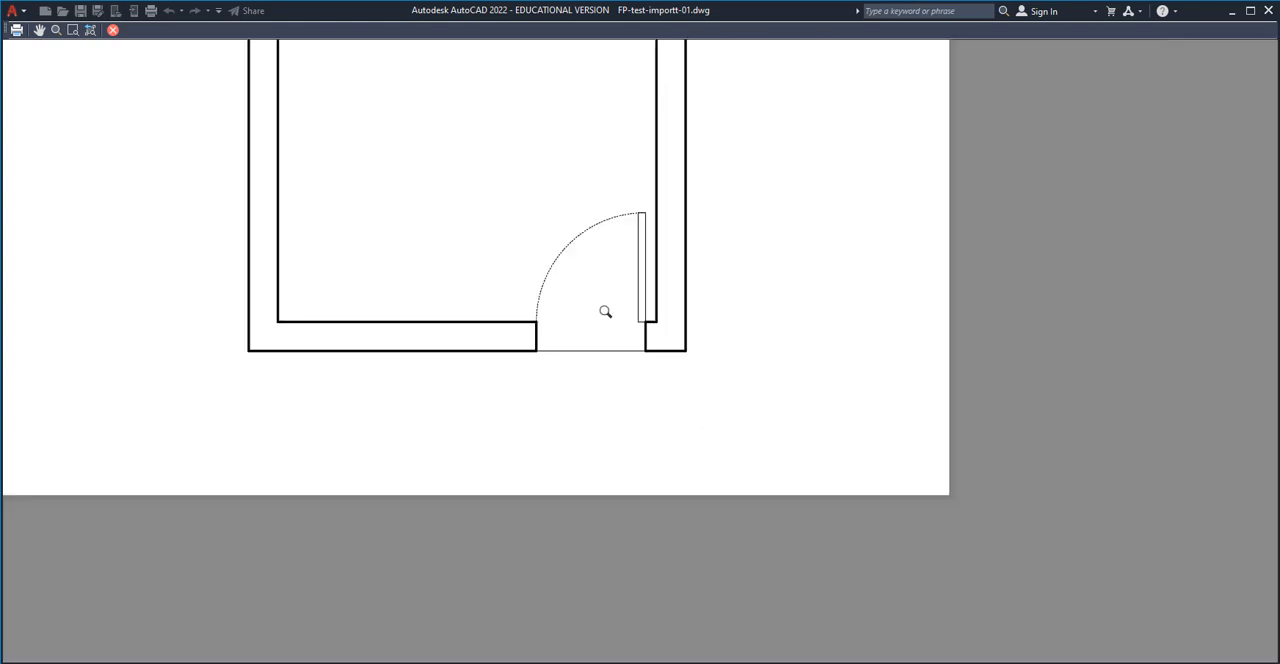
pyautogui.moveTo(720, 358); pyautogui.dragTo(812, 543, button='middle')
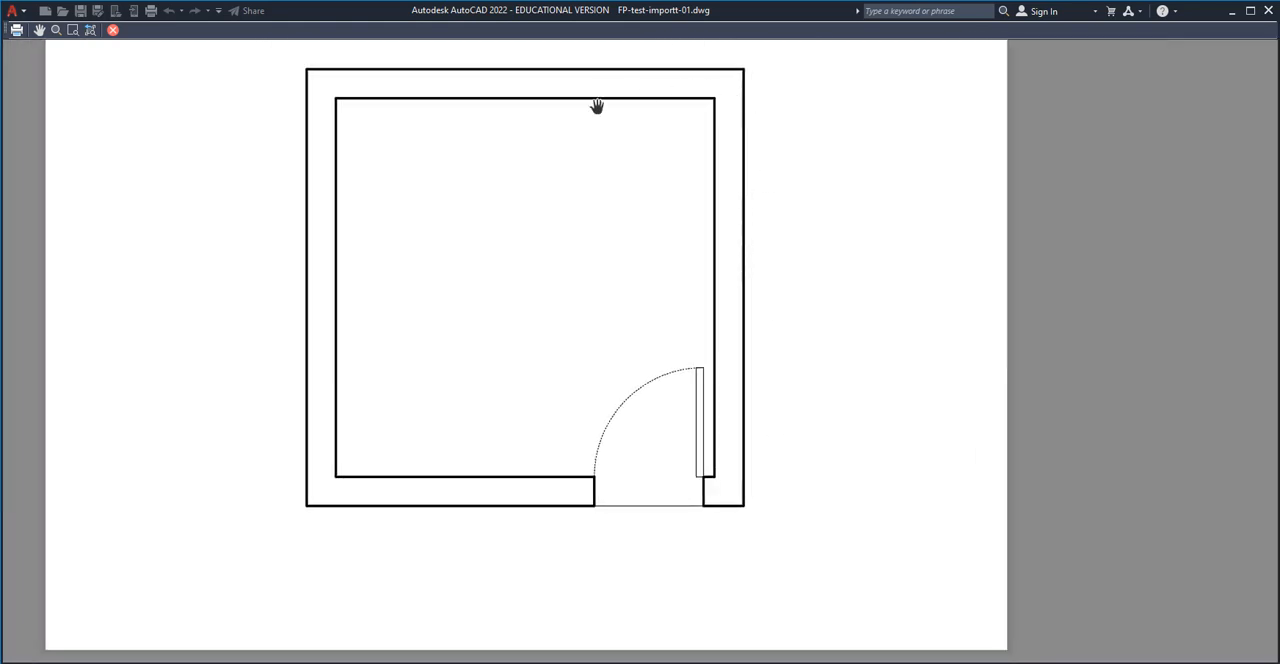
pyautogui.scroll(-2, 711, 401)
pyautogui.scroll(2, 714, 363)
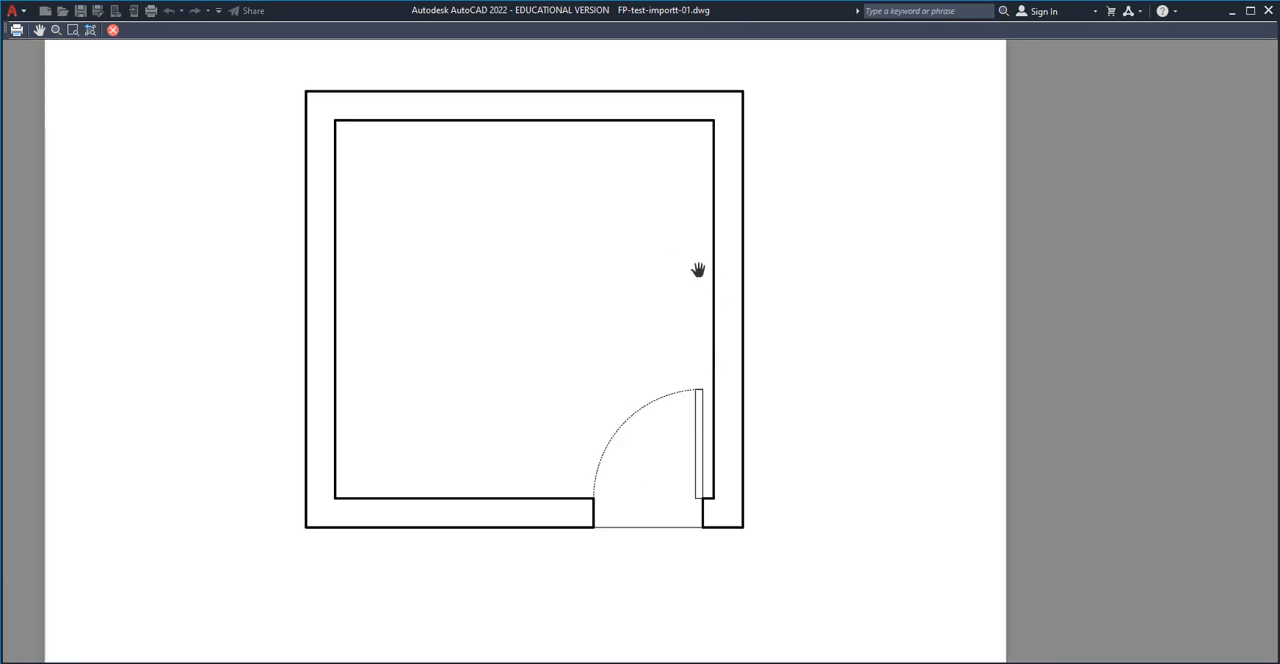